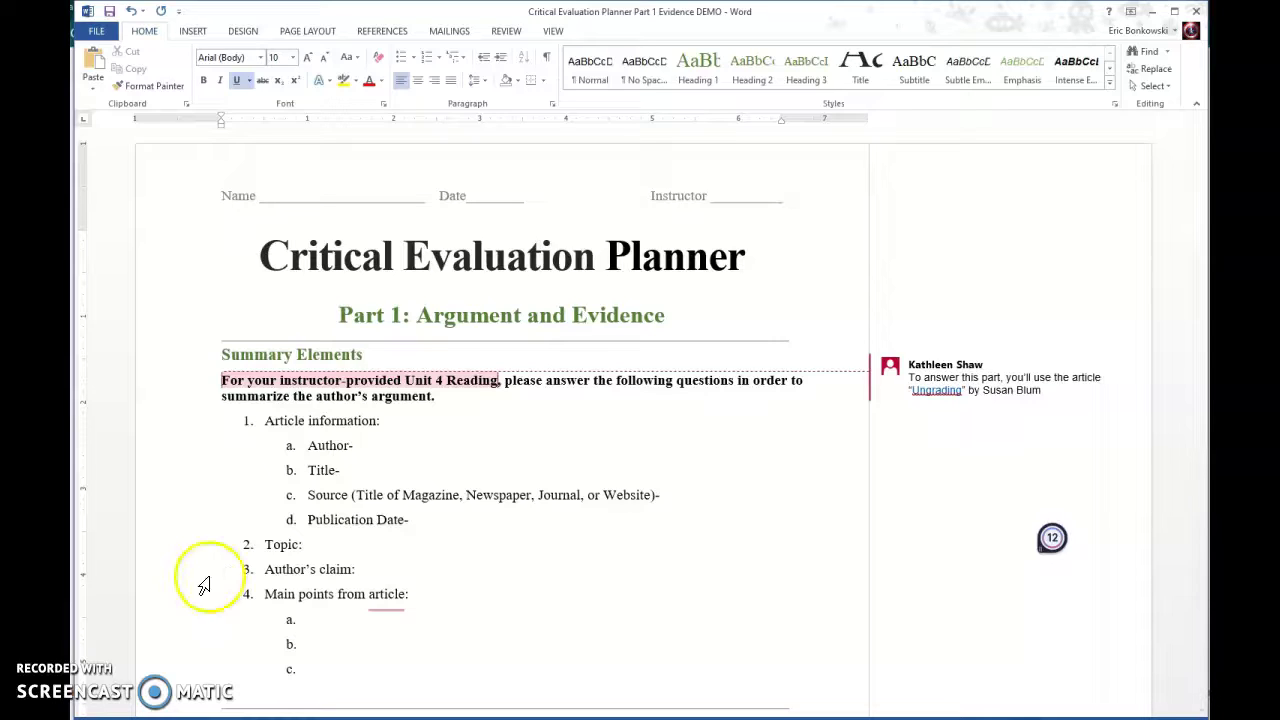
Review the whole Critical Evaluation Planner, from the Summary Elements through the Evidence tables to the Counterevidence section
scroll(386, 432, "down", 3)
scroll(206, 300, "down", 2)
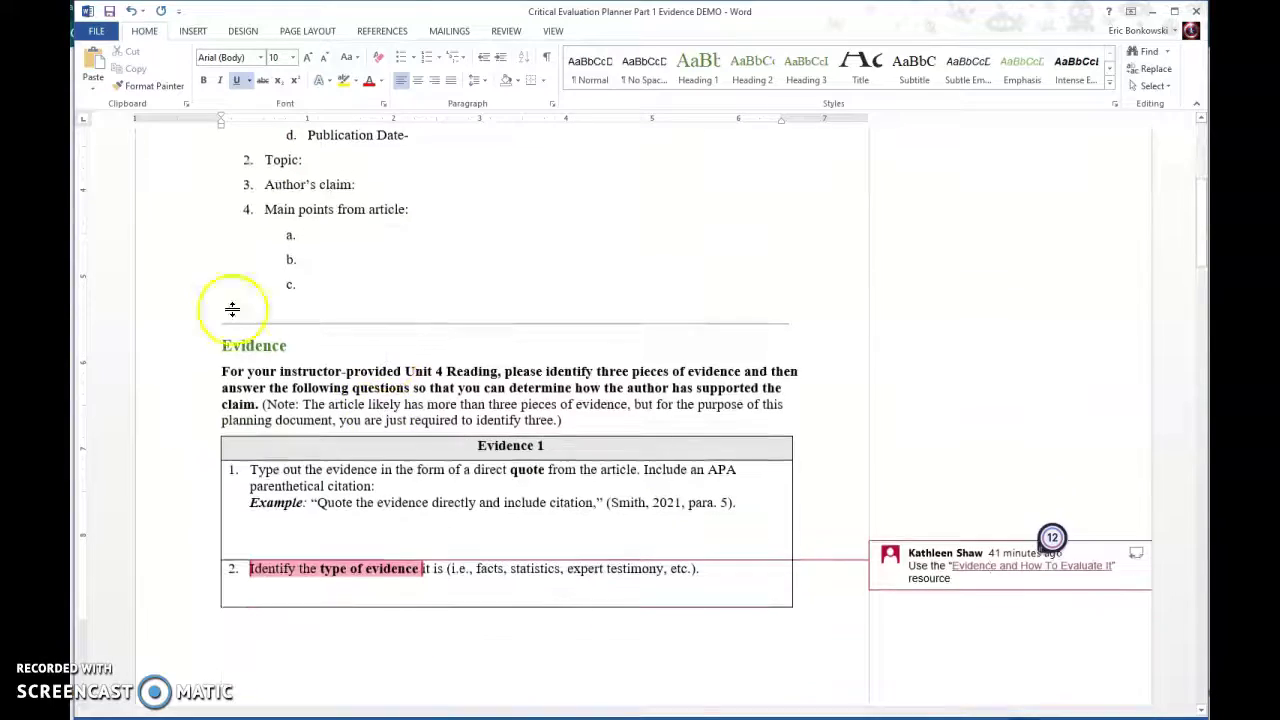
scroll(408, 491, "down", 9)
scroll(397, 480, "down", 9)
scroll(330, 430, "down", 3)
scroll(398, 504, "down", 3)
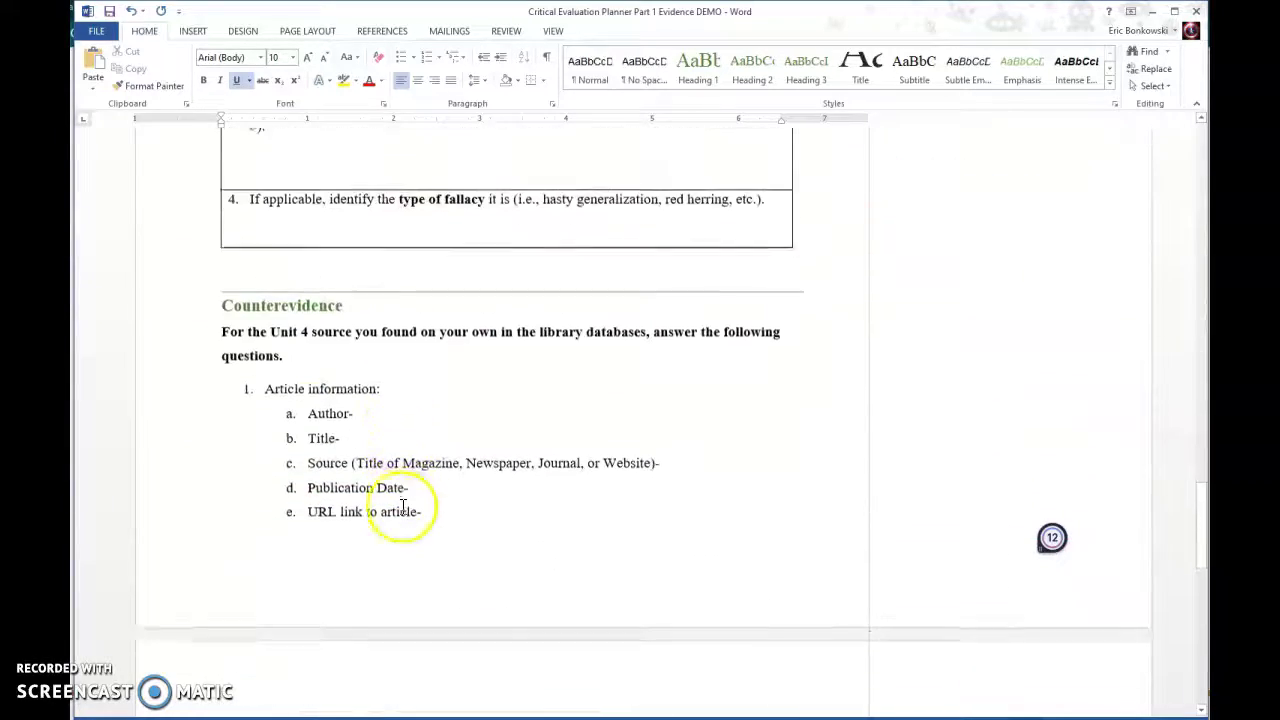
scroll(415, 560, "down", 3)
scroll(412, 541, "down", 3)
scroll(406, 543, "up", 12)
scroll(405, 545, "up", 20)
scroll(378, 543, "up", 3)
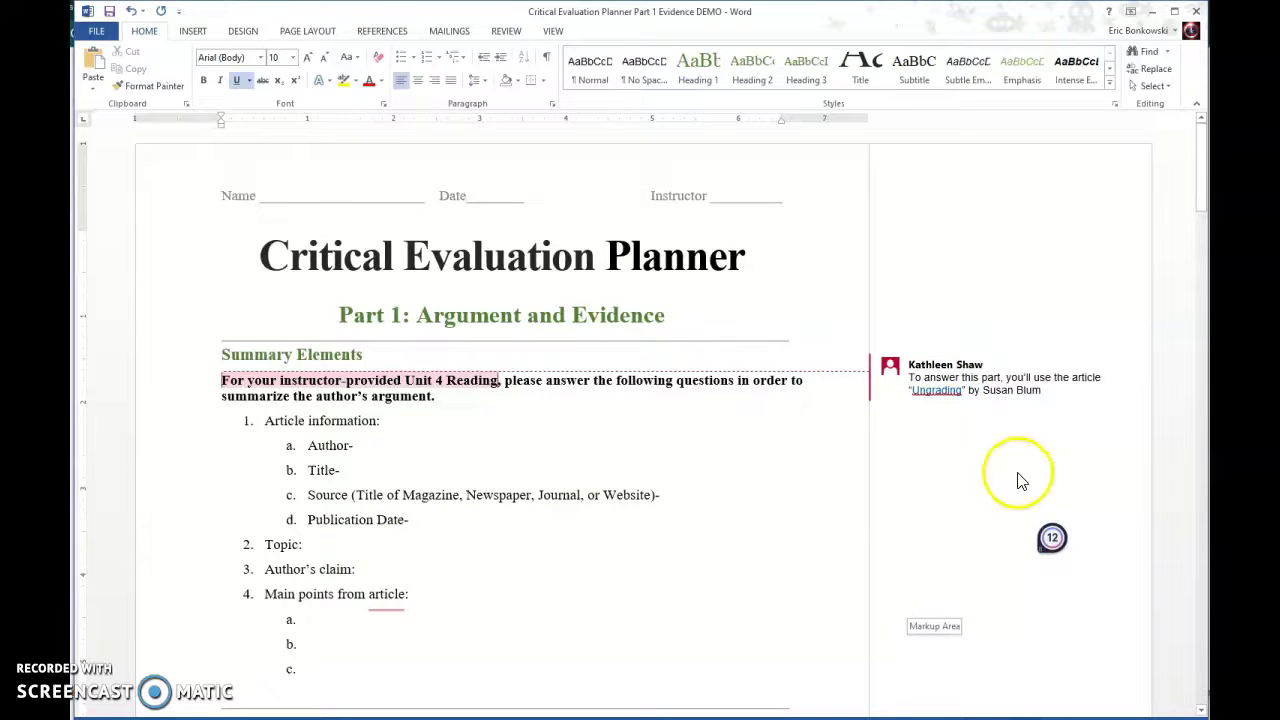
Examine the reviewer comments beside the Summary Elements and Evidence 1 questions, including the resources they link to
left_click(910, 378)
scroll(925, 360, "down", 1)
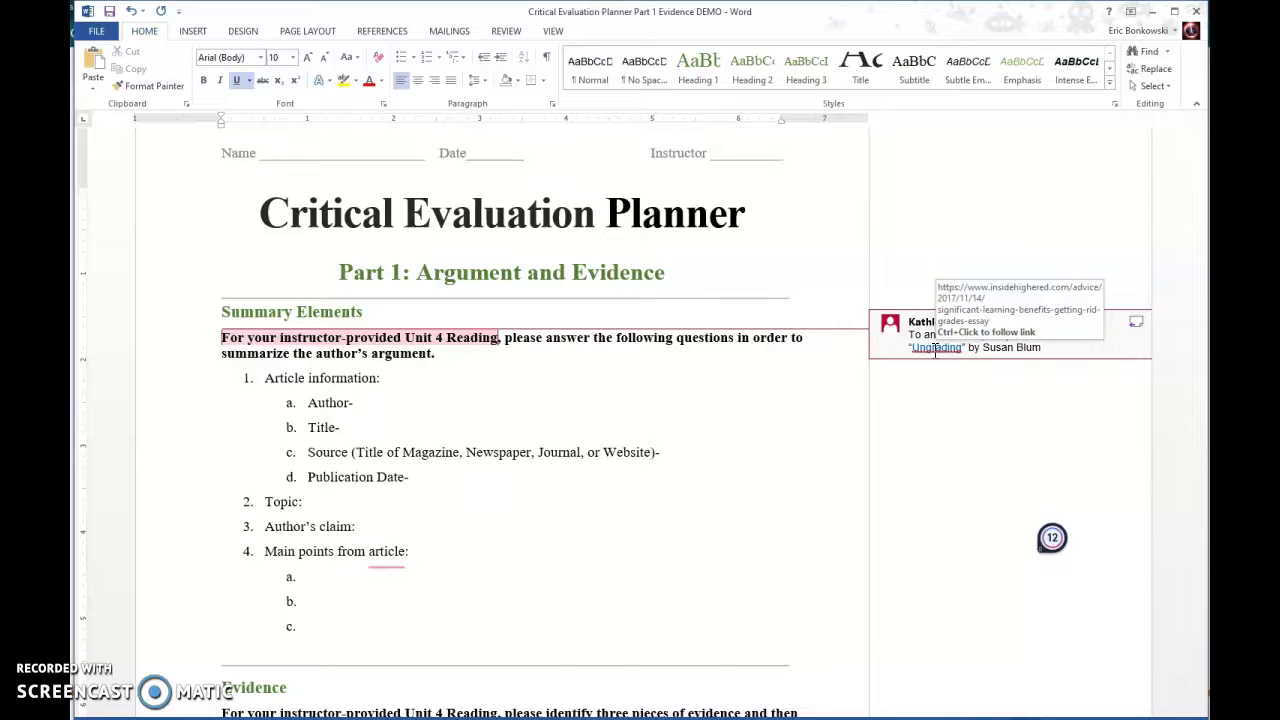
scroll(940, 366, "down", 6)
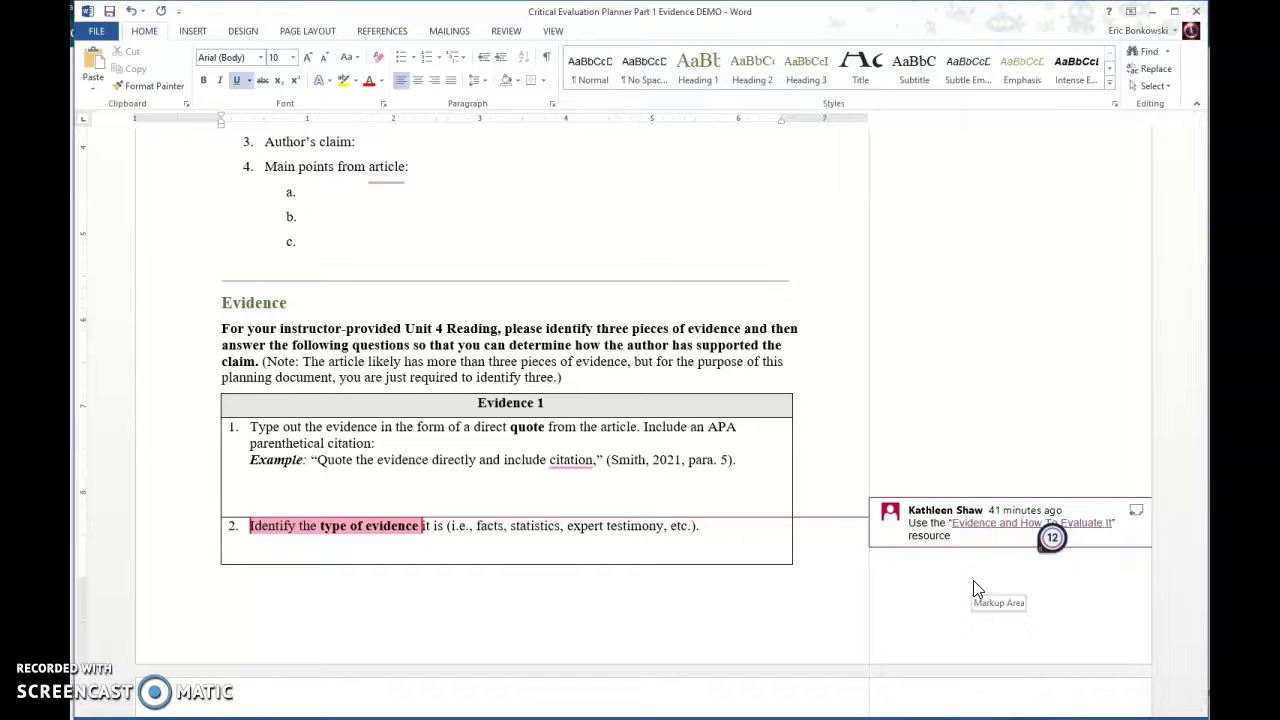
left_click(895, 535)
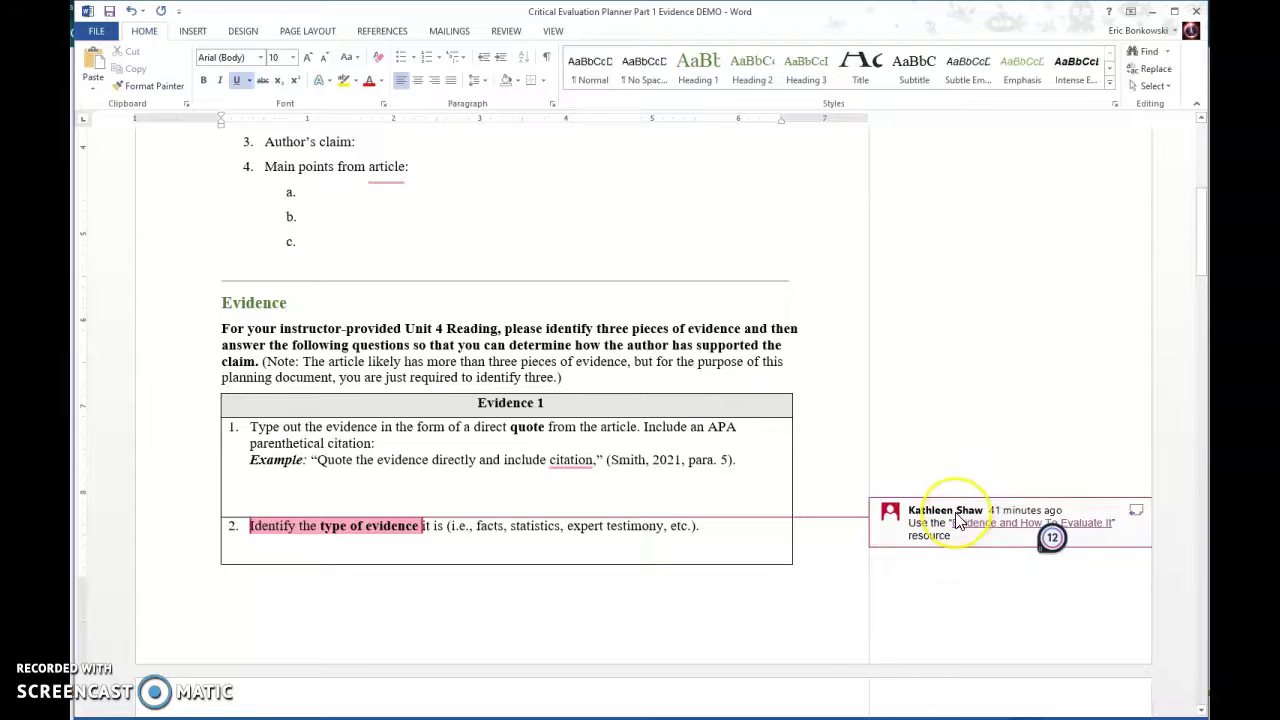
left_click(950, 568)
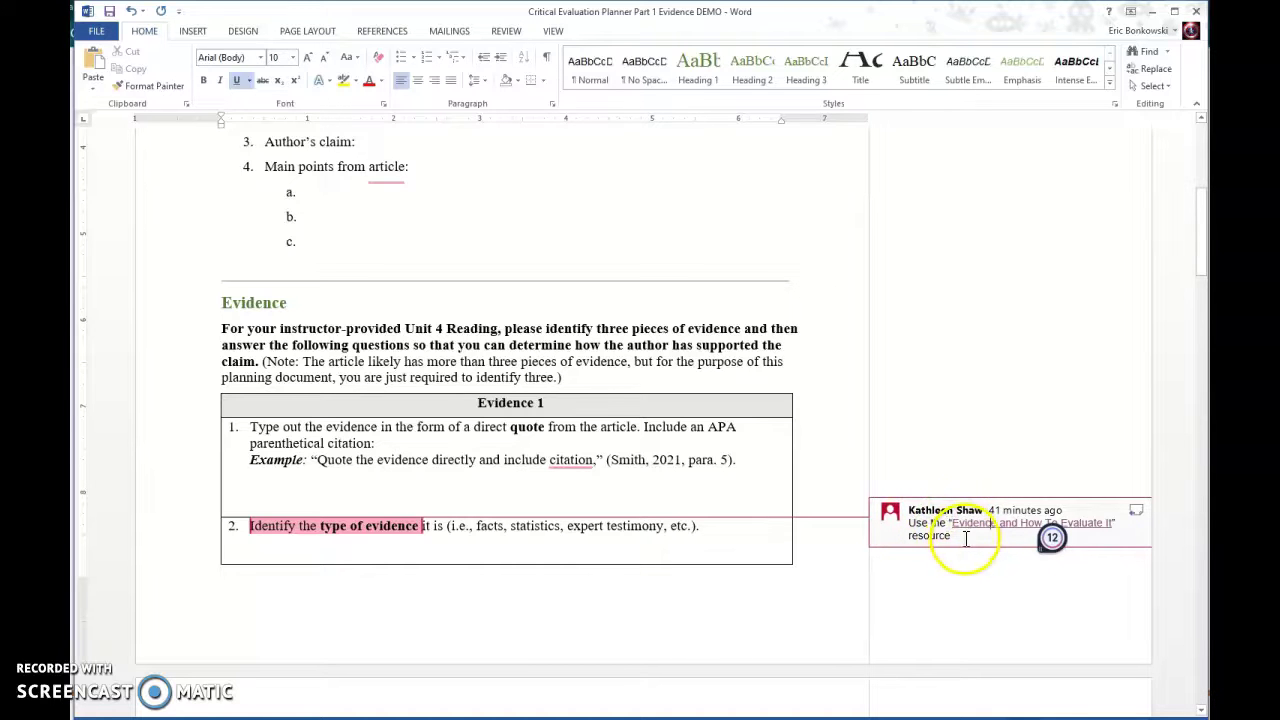
scroll(958, 581, "down", 4)
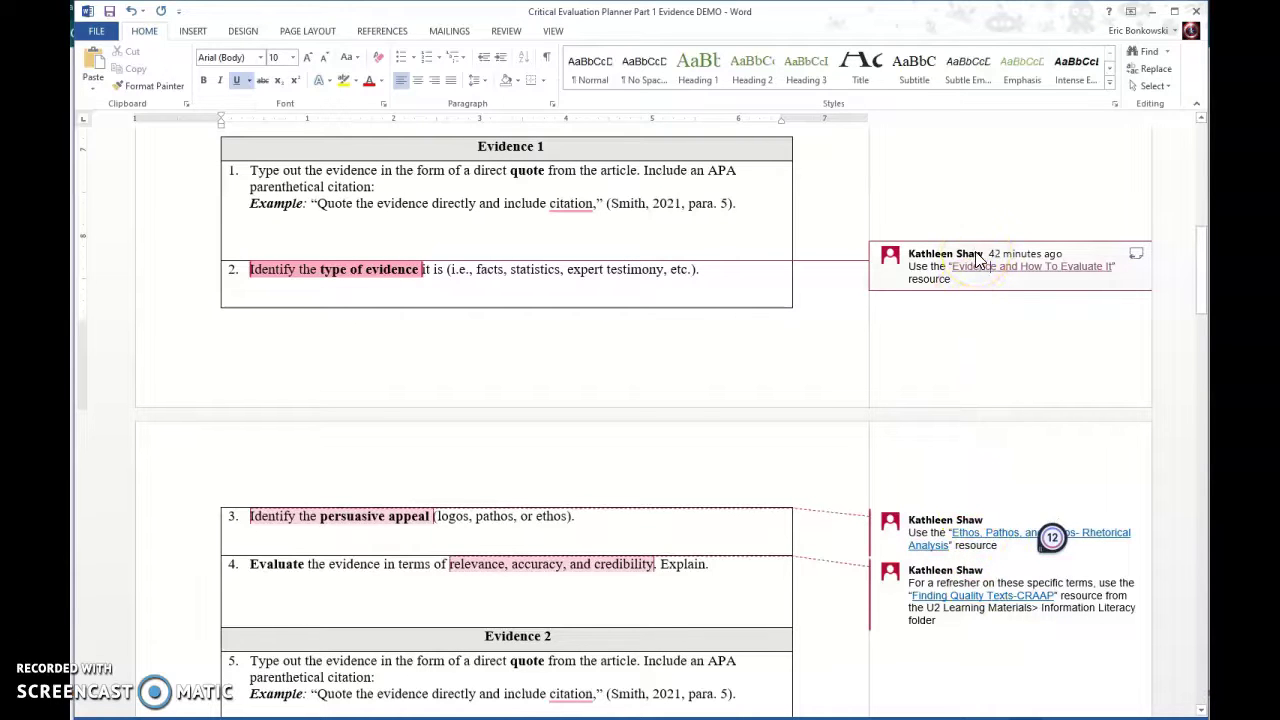
scroll(951, 271, "up", 8)
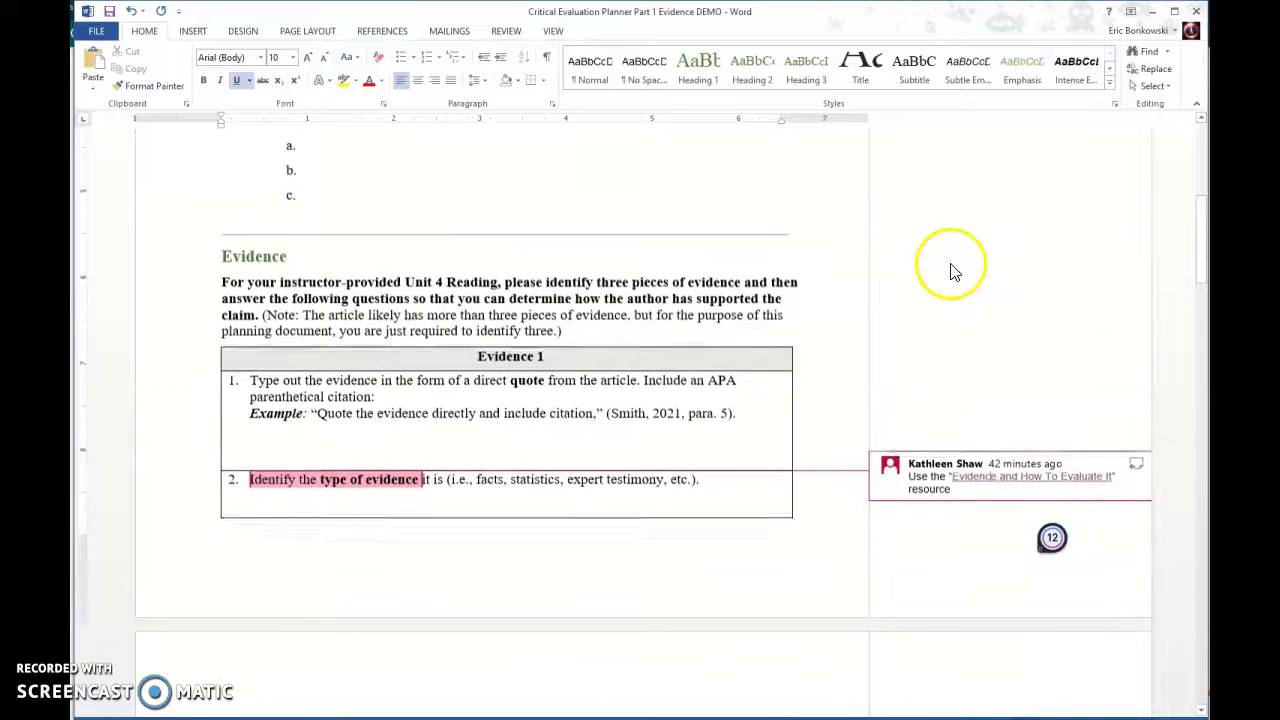
scroll(952, 275, "down", 3)
scroll(951, 271, "down", 3)
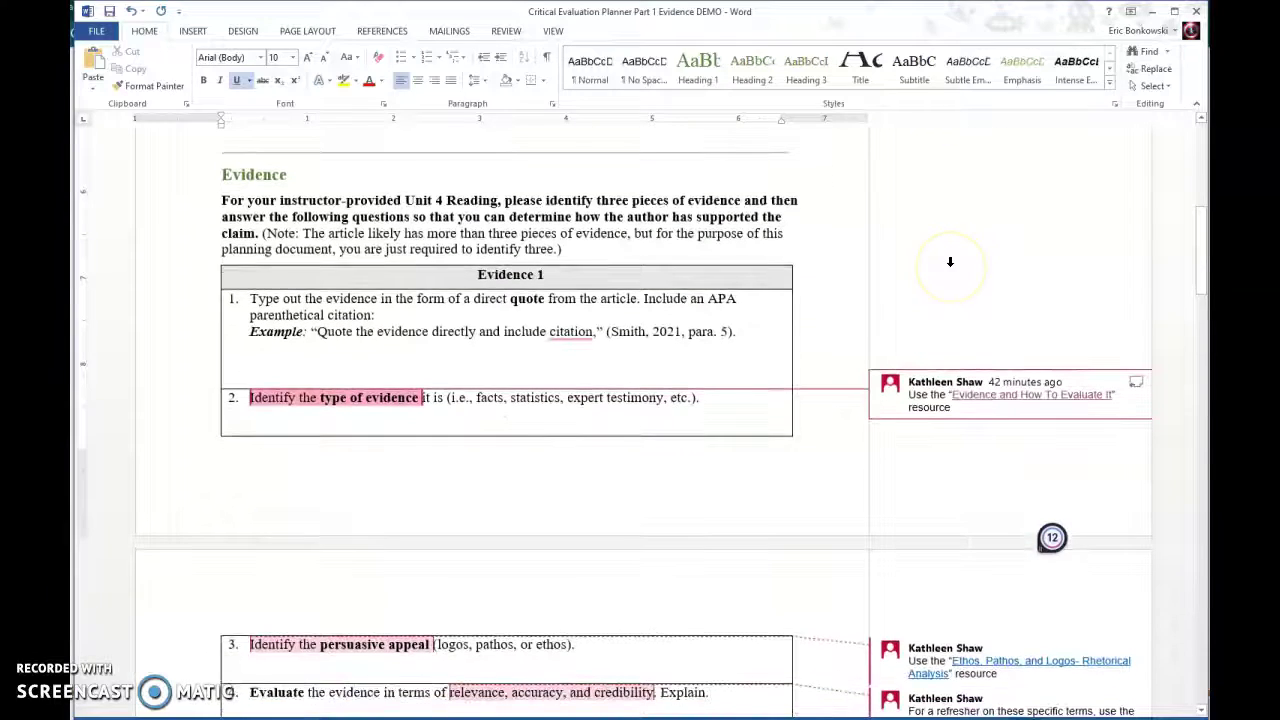
scroll(950, 262, "down", 6)
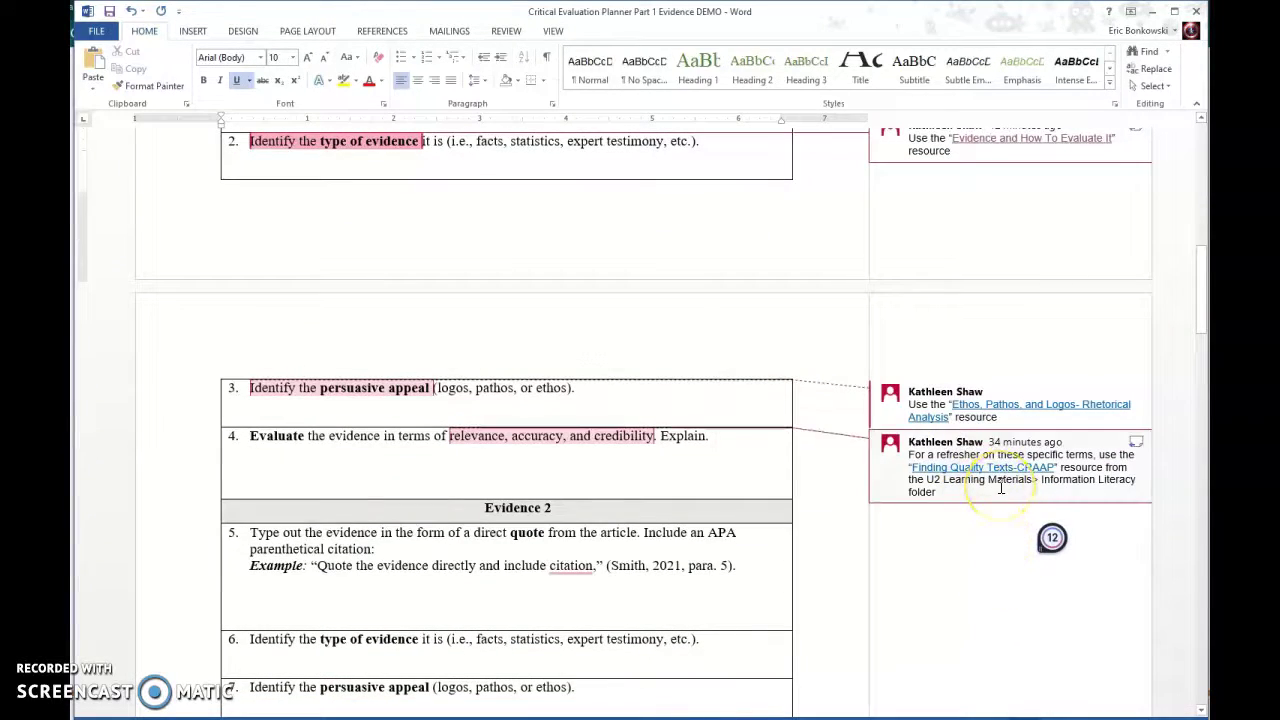
scroll(1000, 487, "up", 20)
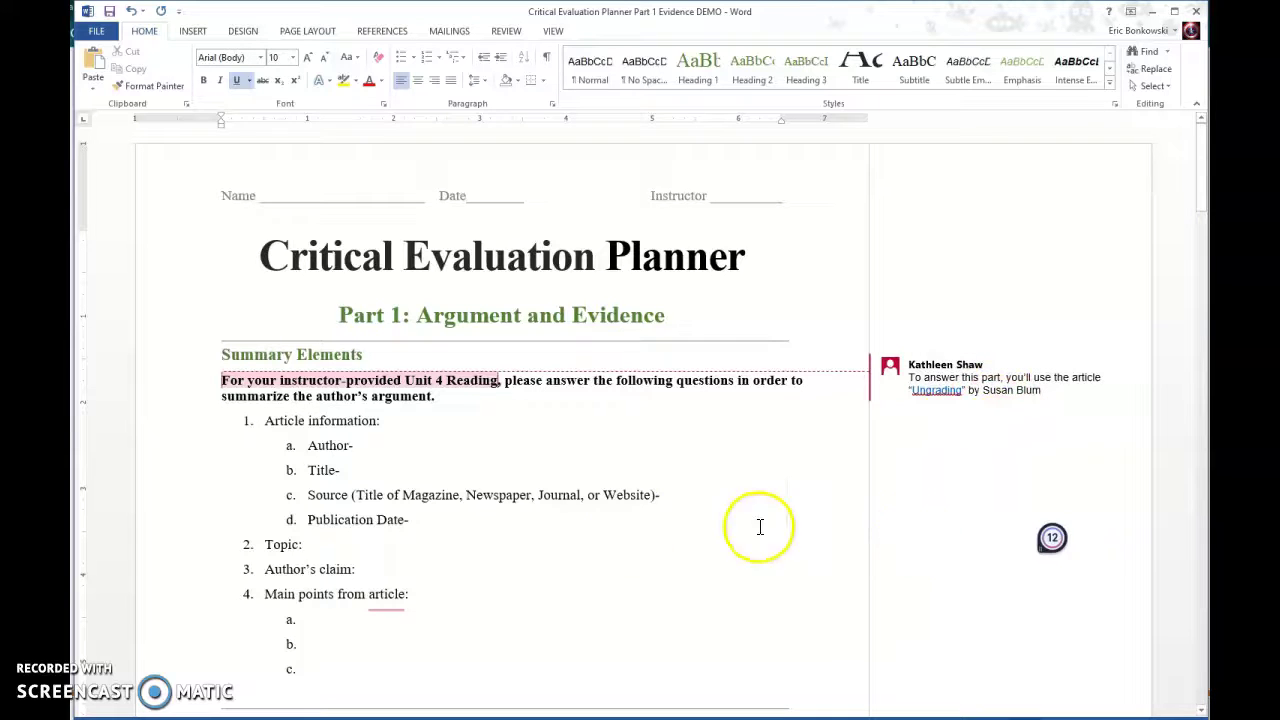
Fill in the author's first and last name on the Author line of the Summary Elements article information
left_click(415, 437)
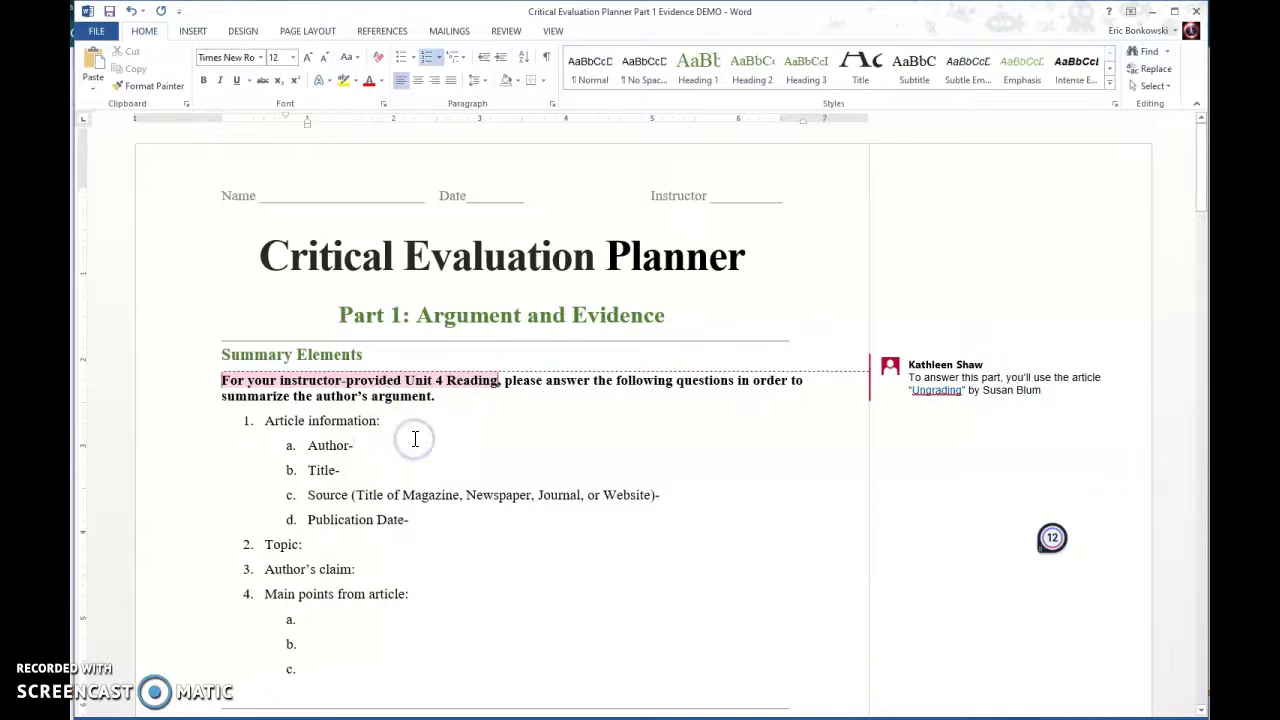
scroll(410, 420, "down", 1)
left_click(400, 382)
scroll(413, 389, "down", 2)
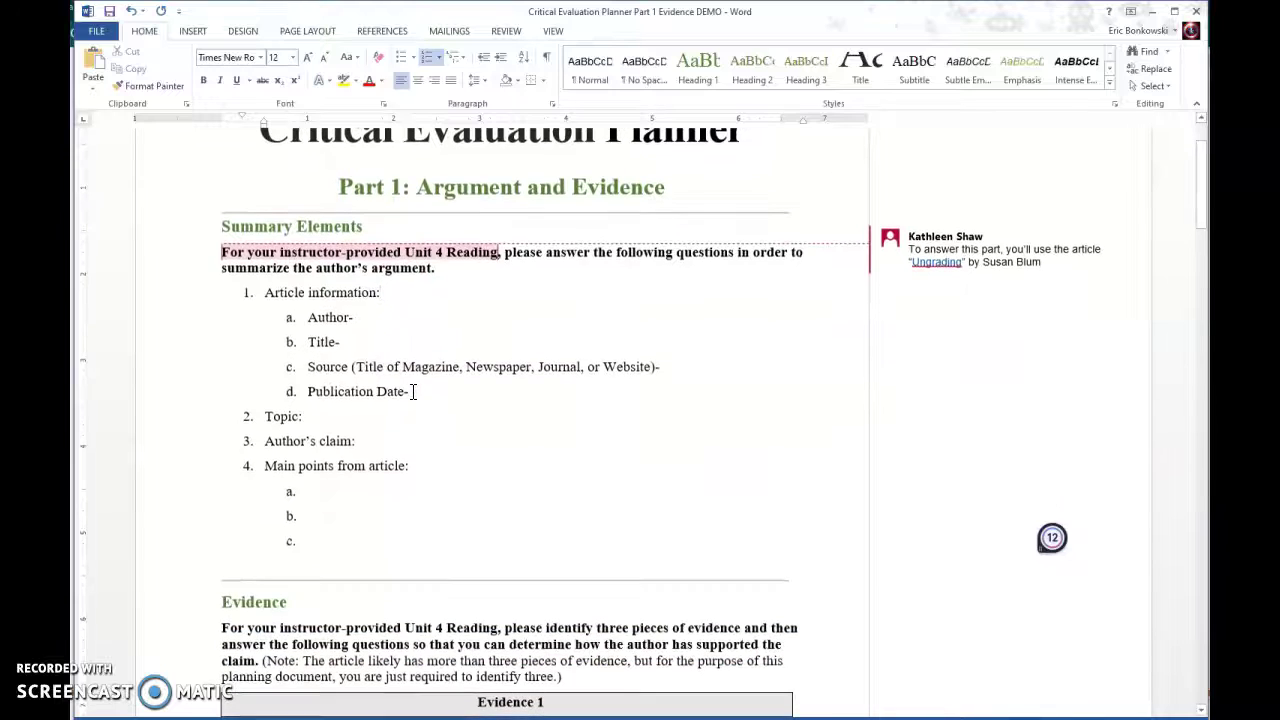
left_click(368, 320)
type("Susan Bl")
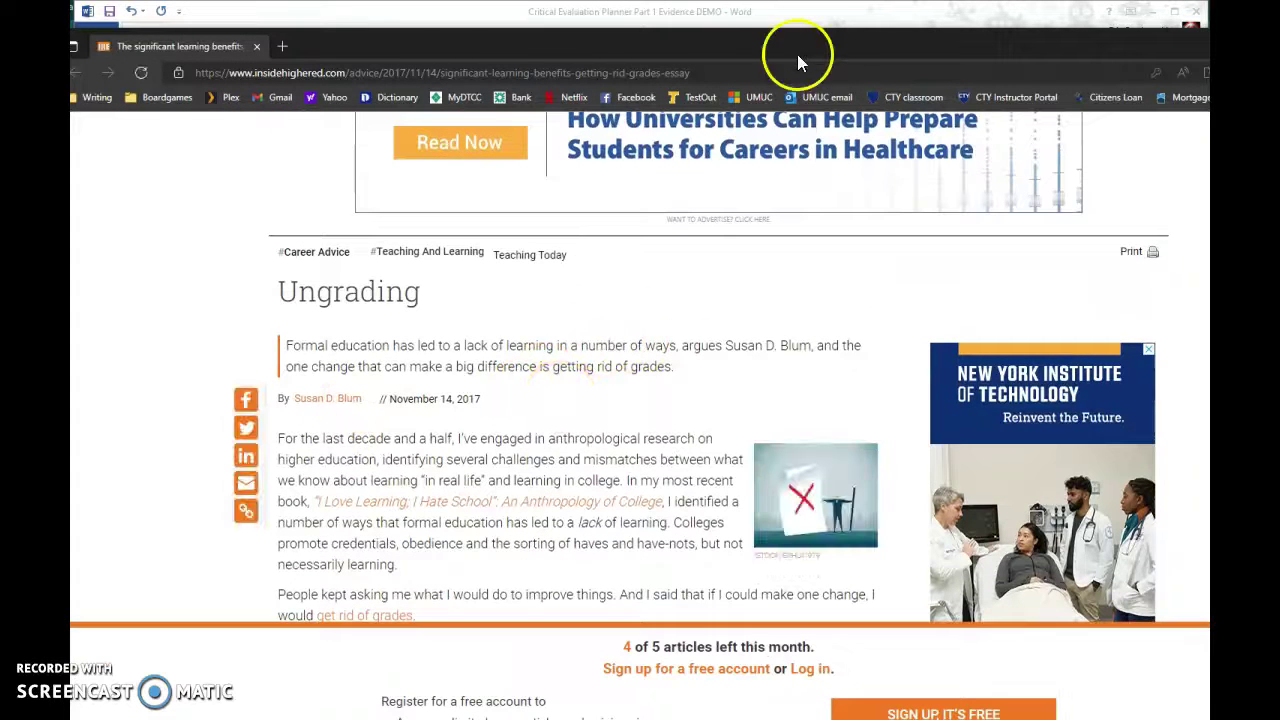
Check the byline of the Ungrading article in the browser and add the middle initial to the author's name in the Word planner
left_click_drag(792, 51, 855, 94)
left_click(109, 363)
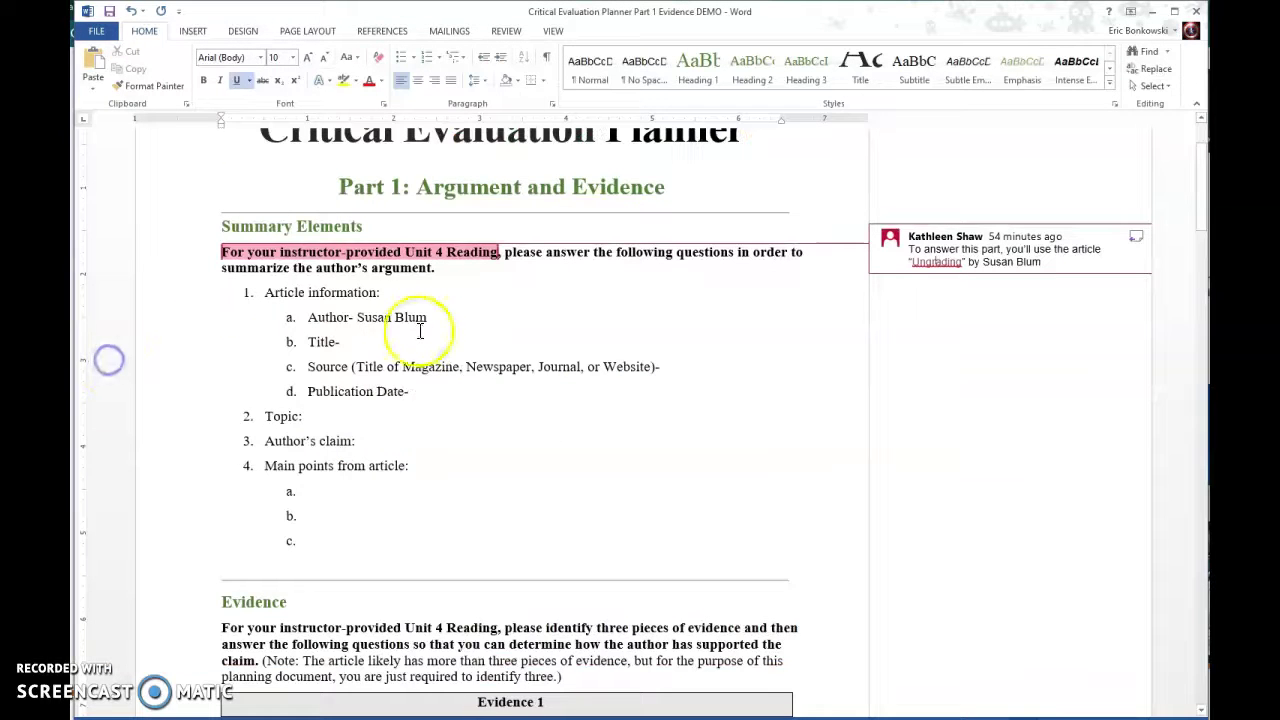
left_click(394, 318)
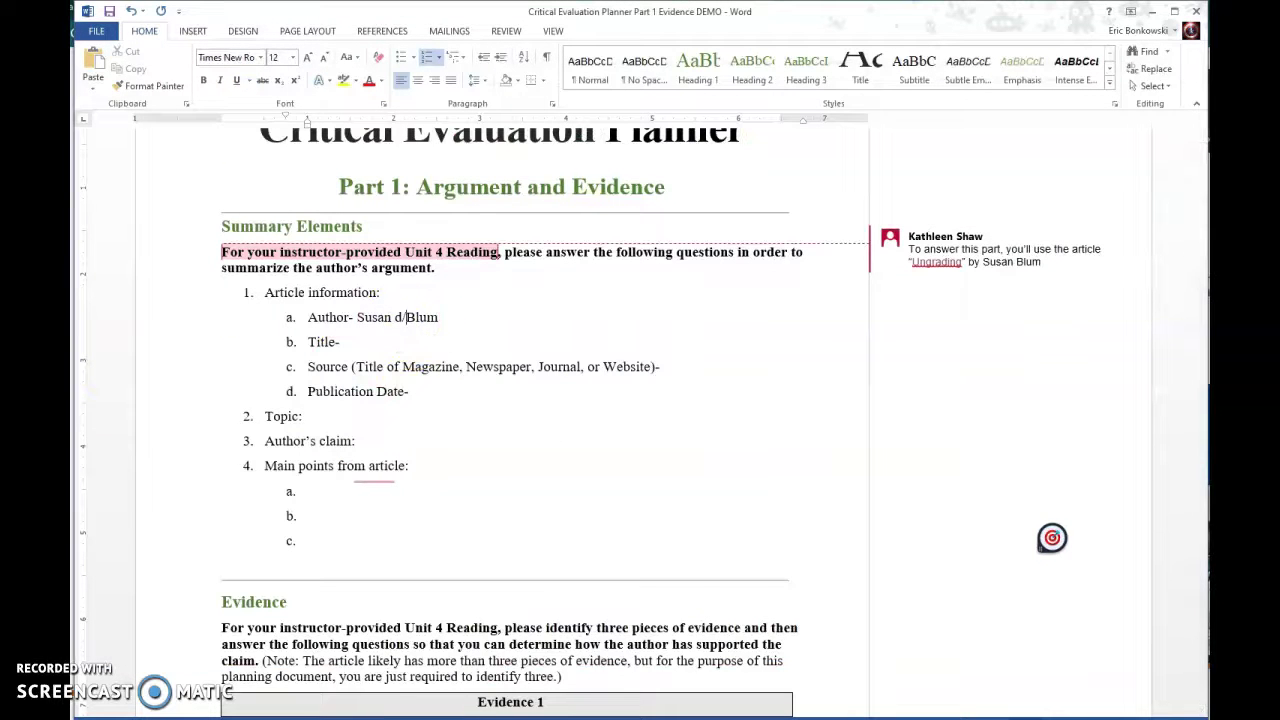
type("D.")
Enter the article title “Ungrading” in quotation marks on the Title line
left_click(349, 350)
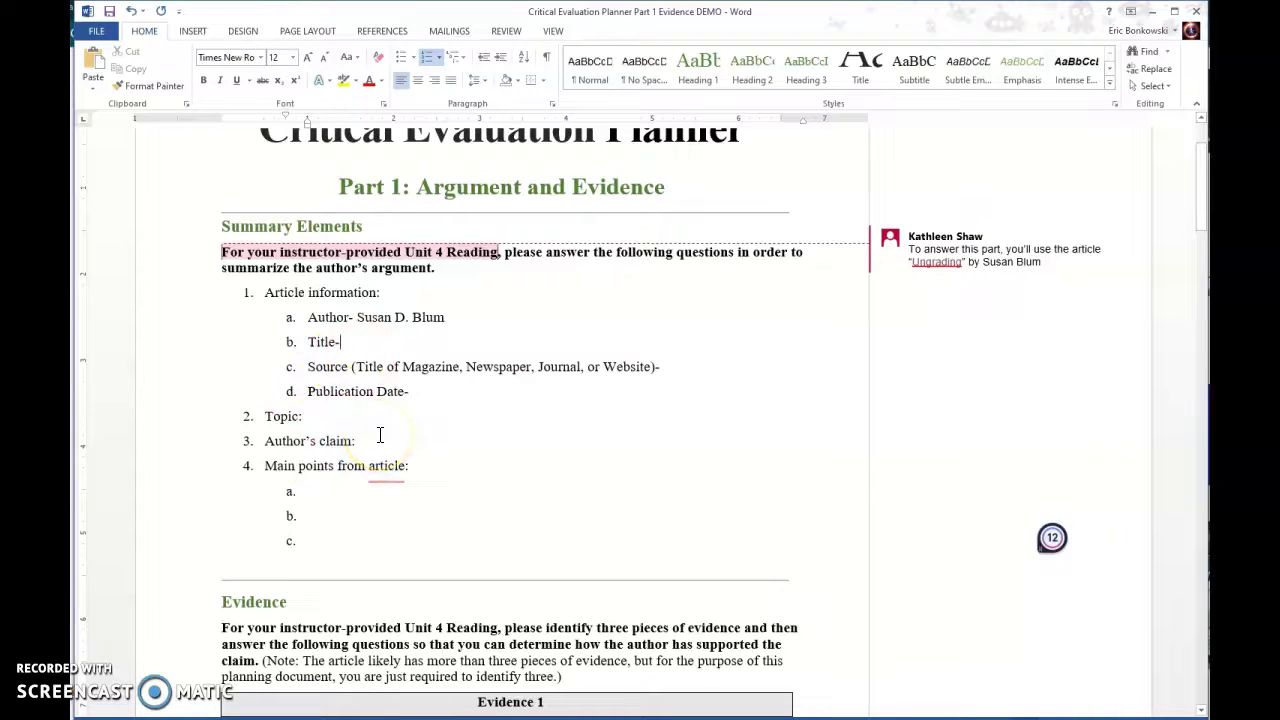
left_click(705, 355)
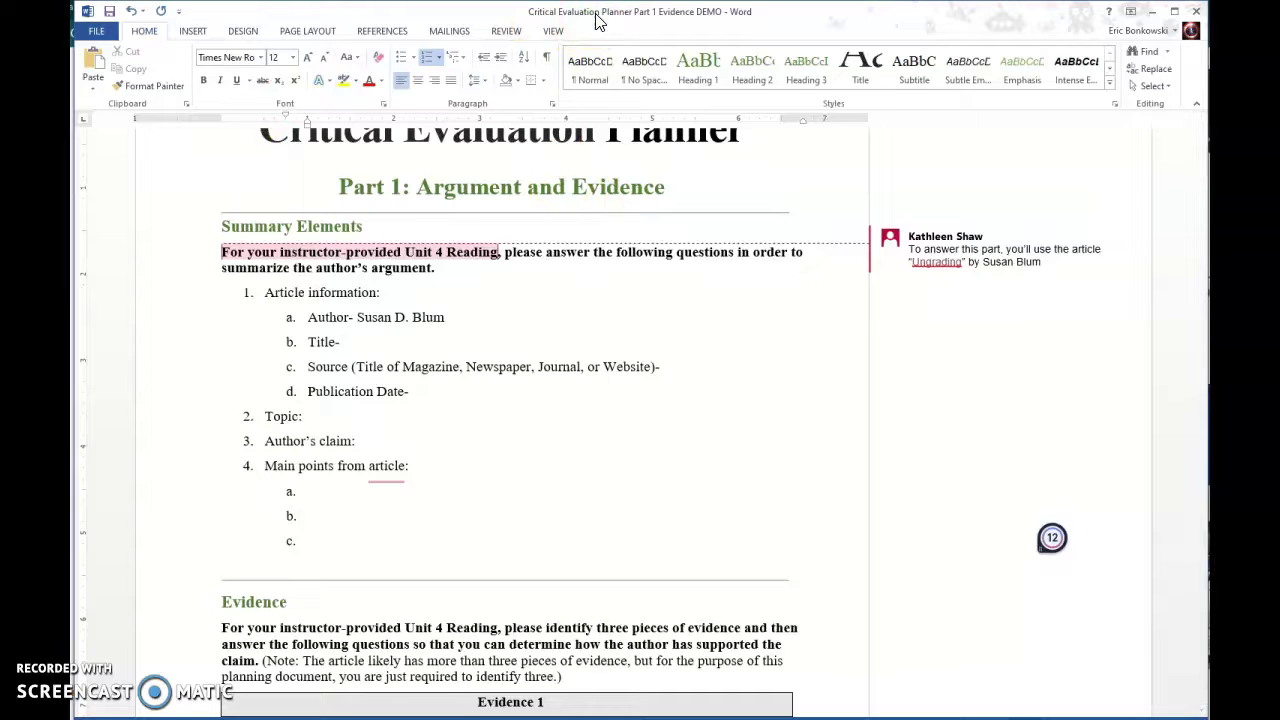
mouse_move(598, 20)
left_mouse_down()
mouse_move(609, 14)
mouse_move(600, 220)
mouse_move(649, 377)
mouse_move(648, 478)
mouse_move(588, 350)
mouse_move(640, 223)
mouse_move(634, 409)
mouse_move(625, 175)
mouse_move(594, 11)
left_mouse_up()
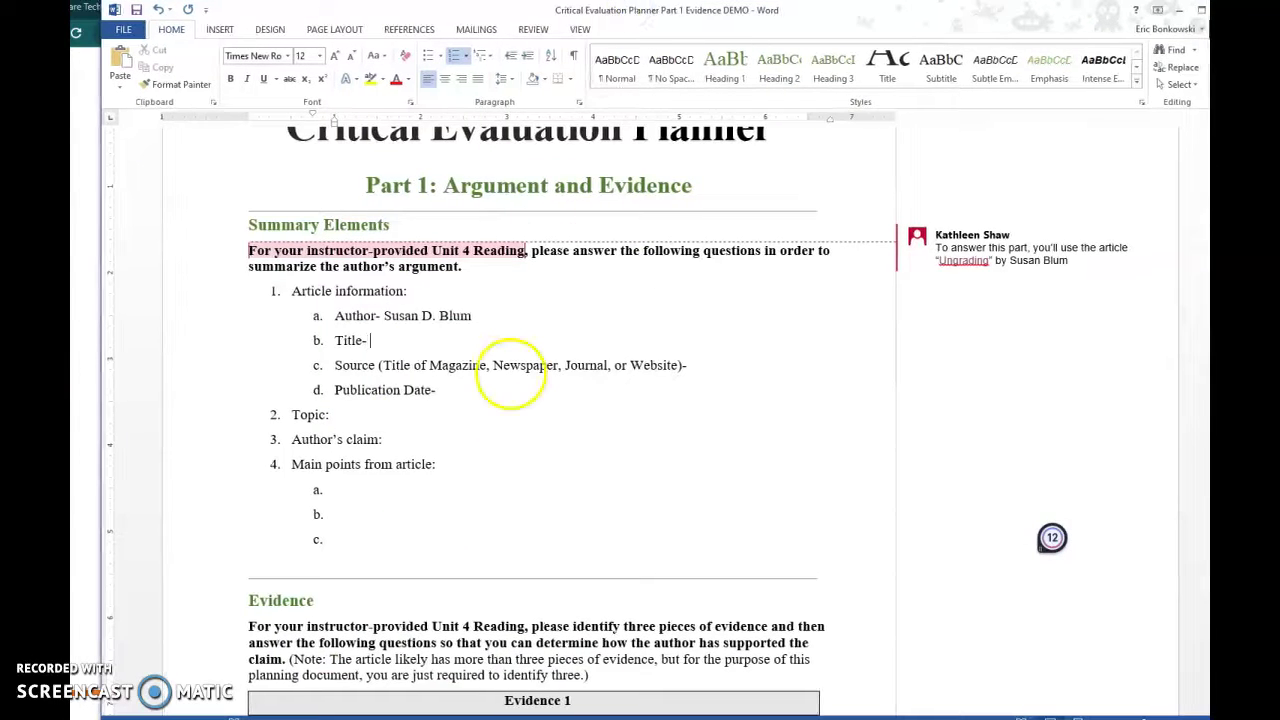
type("\"U")
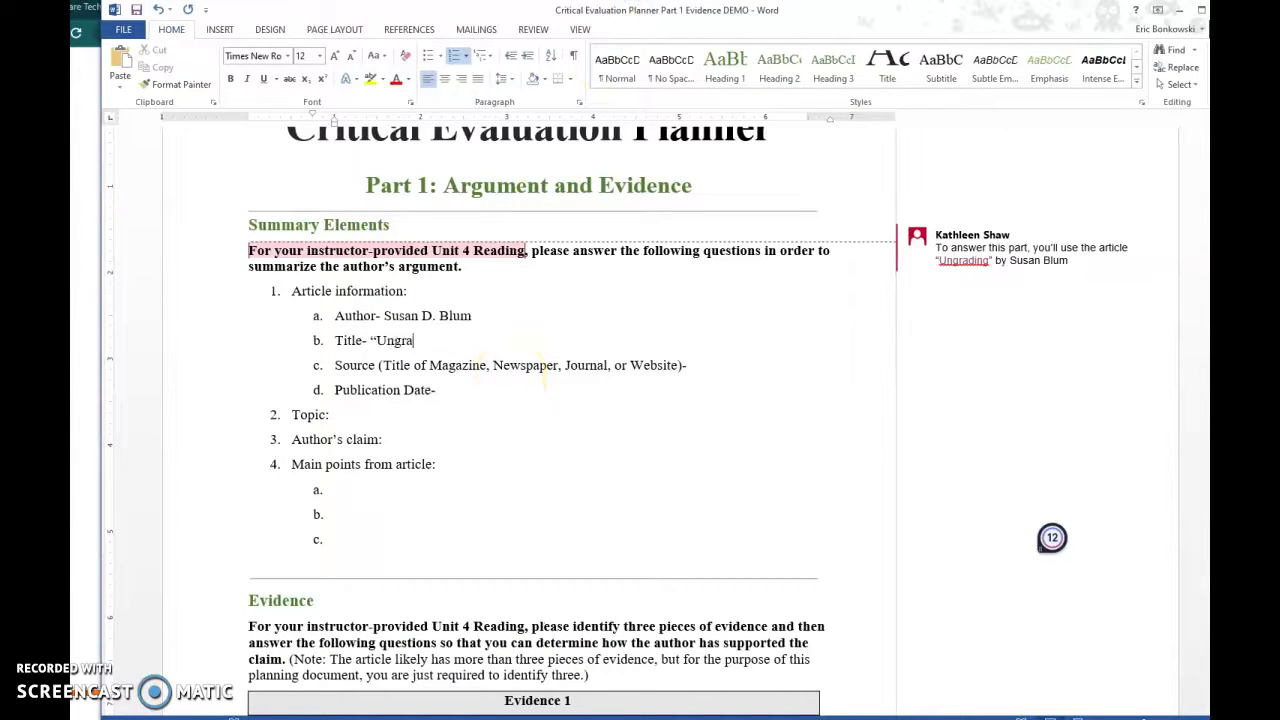
type("\"")
Enter Inside Higher Ed as the article's source, with each word capitalized
left_click(700, 371)
type("Inside higher Ed")
left_click(736, 367)
key("BackSpace")
type("H")
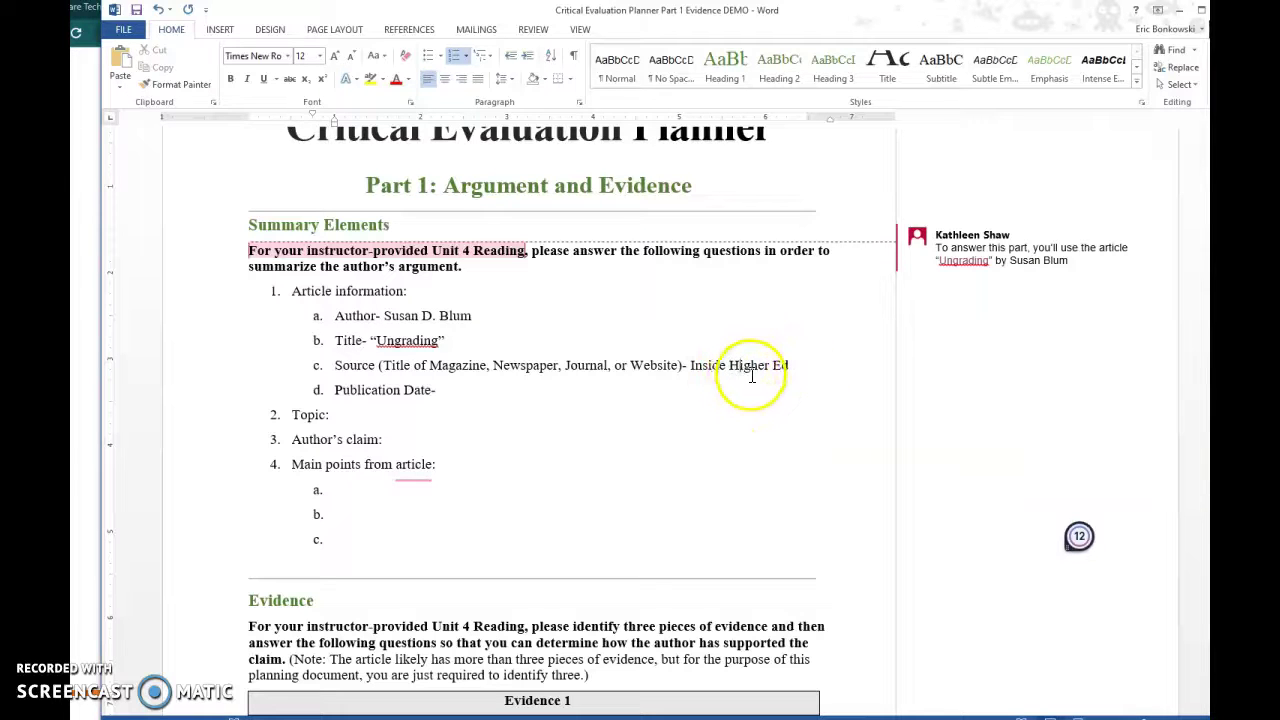
Switch to the Ungrading article in the browser and copy its publication date, November 14, 2017
left_click_drag(878, 10, 869, 160)
scroll(592, 286, "up", 3)
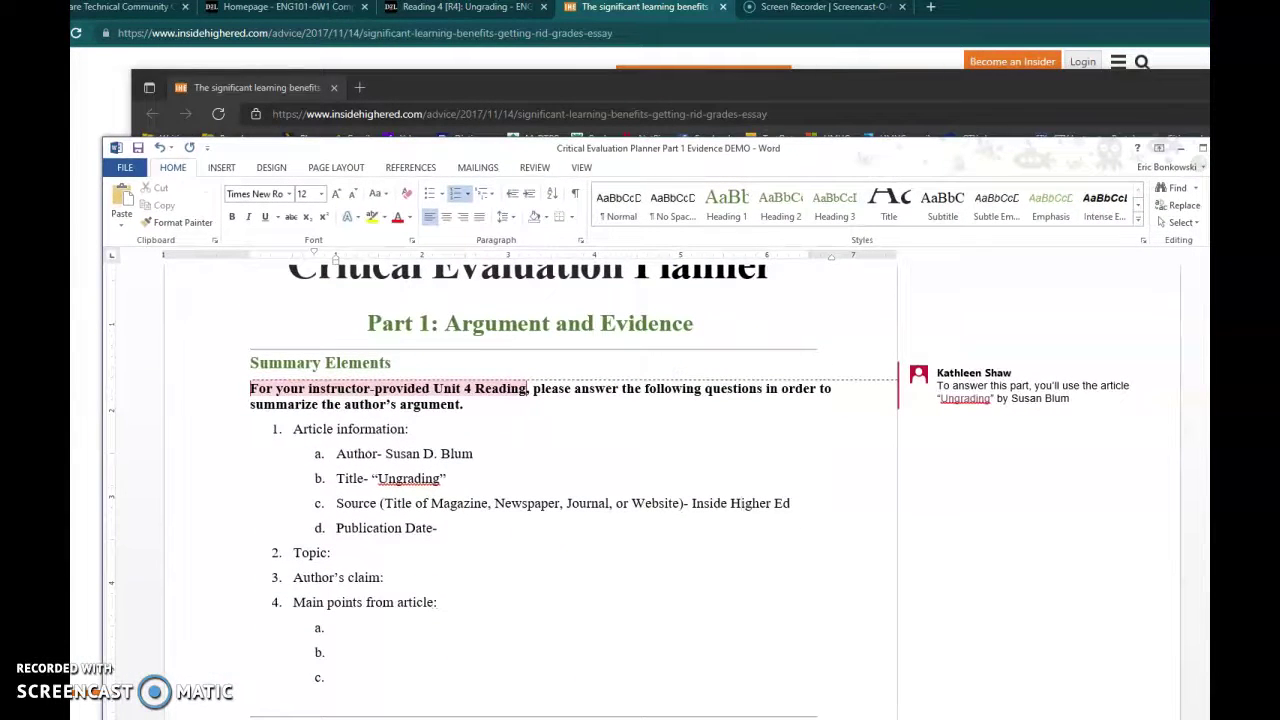
left_click(521, 677)
left_click_drag(766, 157, 757, 278)
left_click(494, 313)
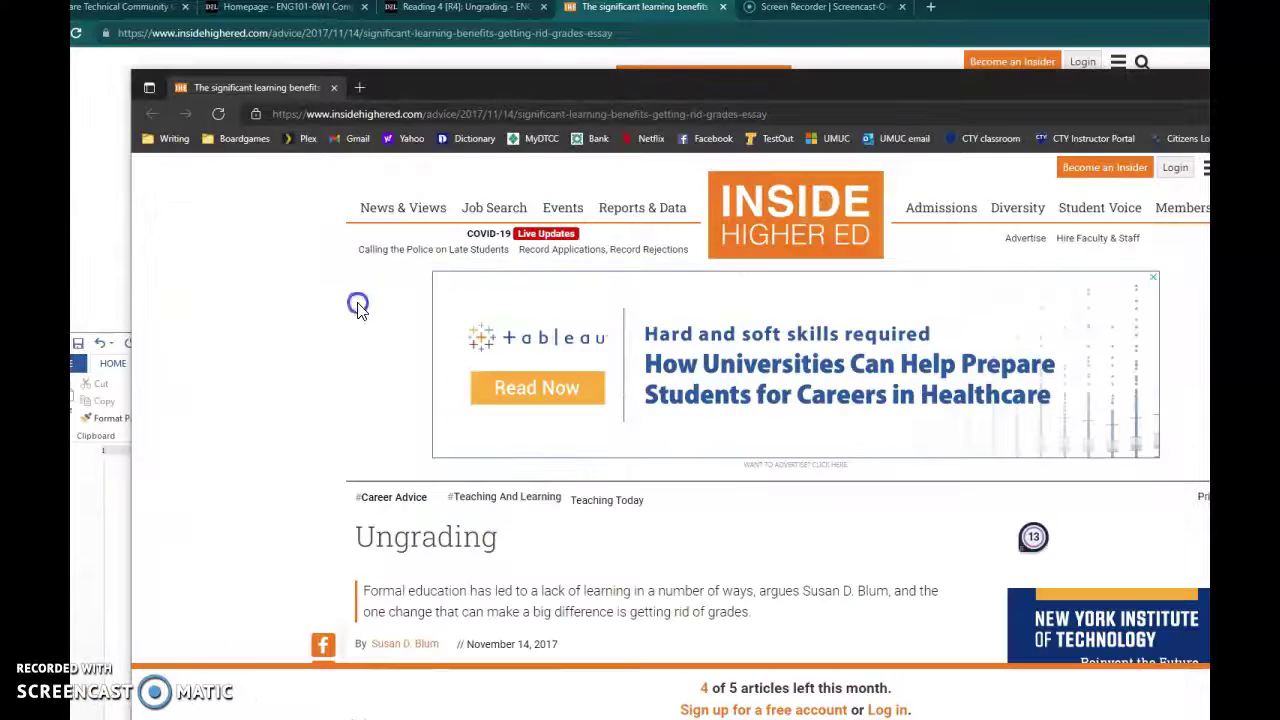
scroll(489, 490, "down", 1)
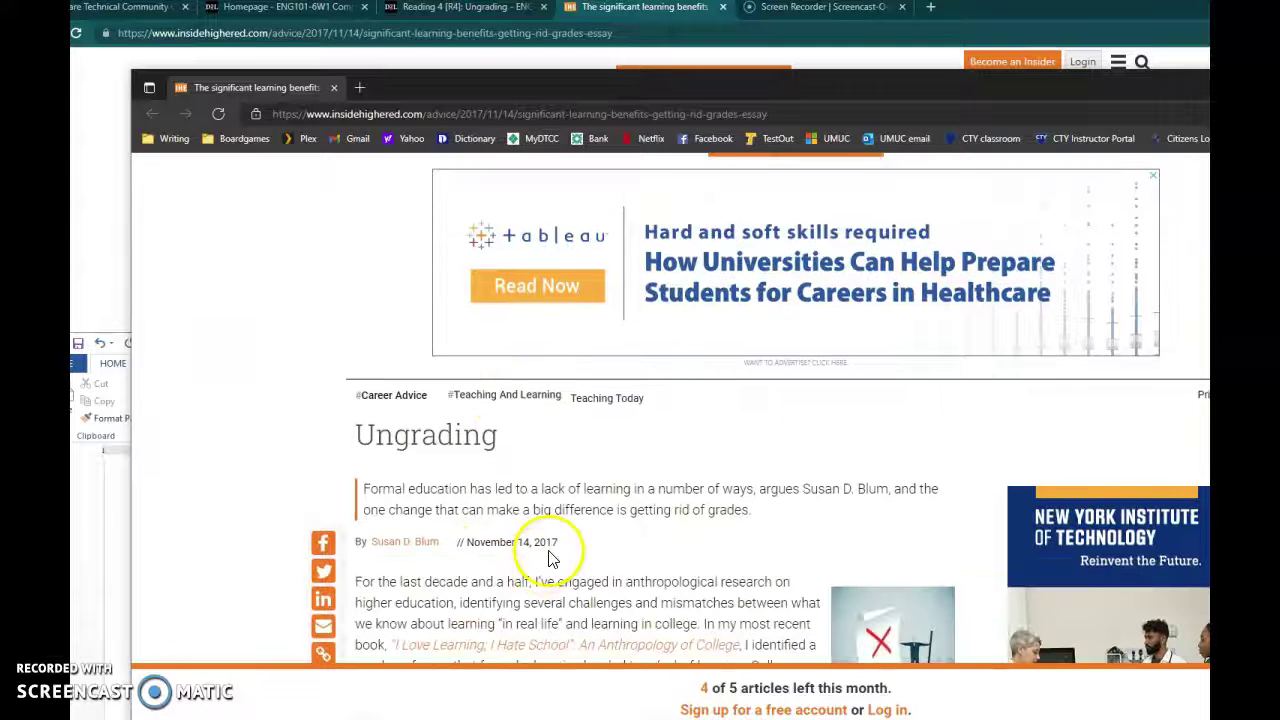
triple_click(516, 536)
key("ctrl+c")
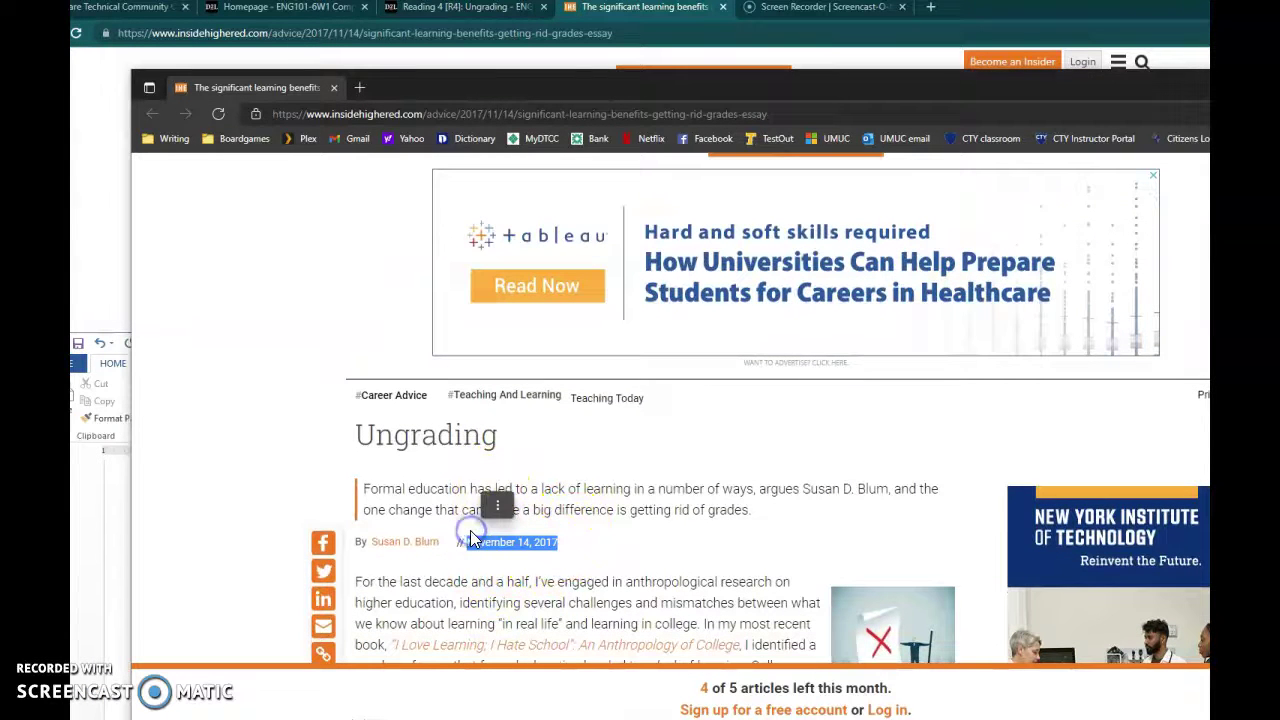
Return to the Word planner and paste November 14, 2017 as the publication date, on the same line as its label
left_click(105, 605)
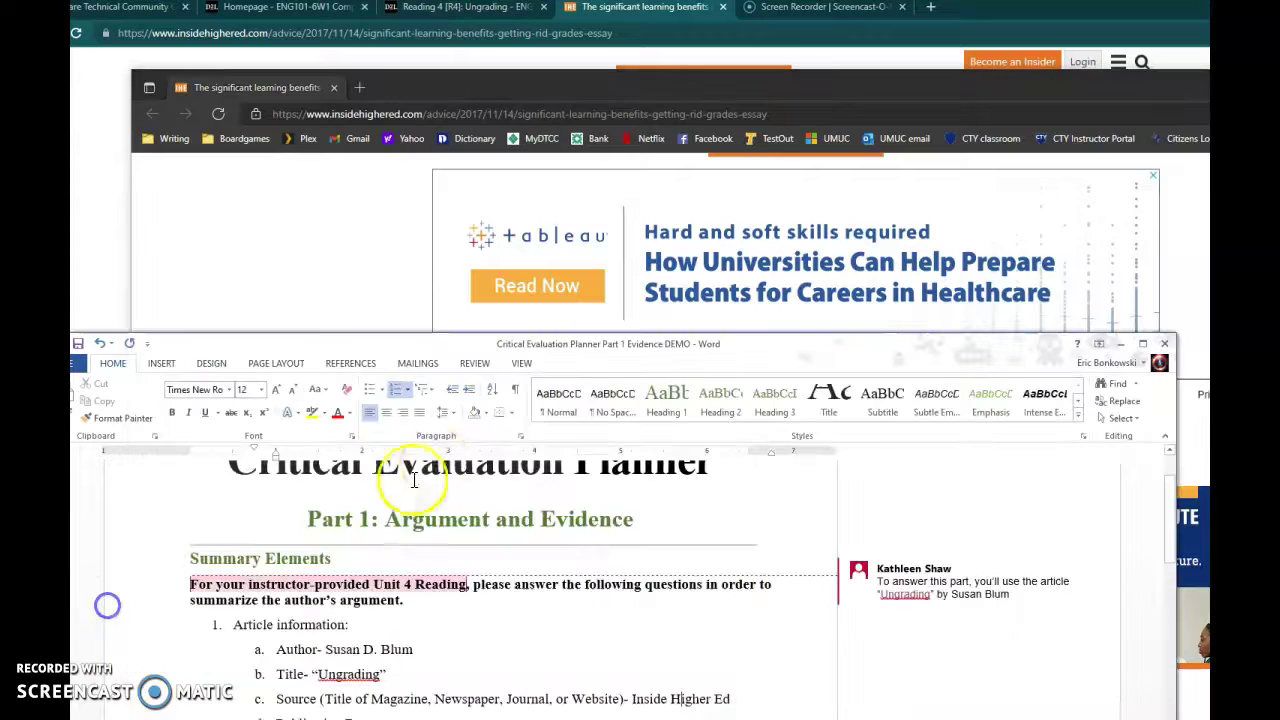
double_click(743, 367)
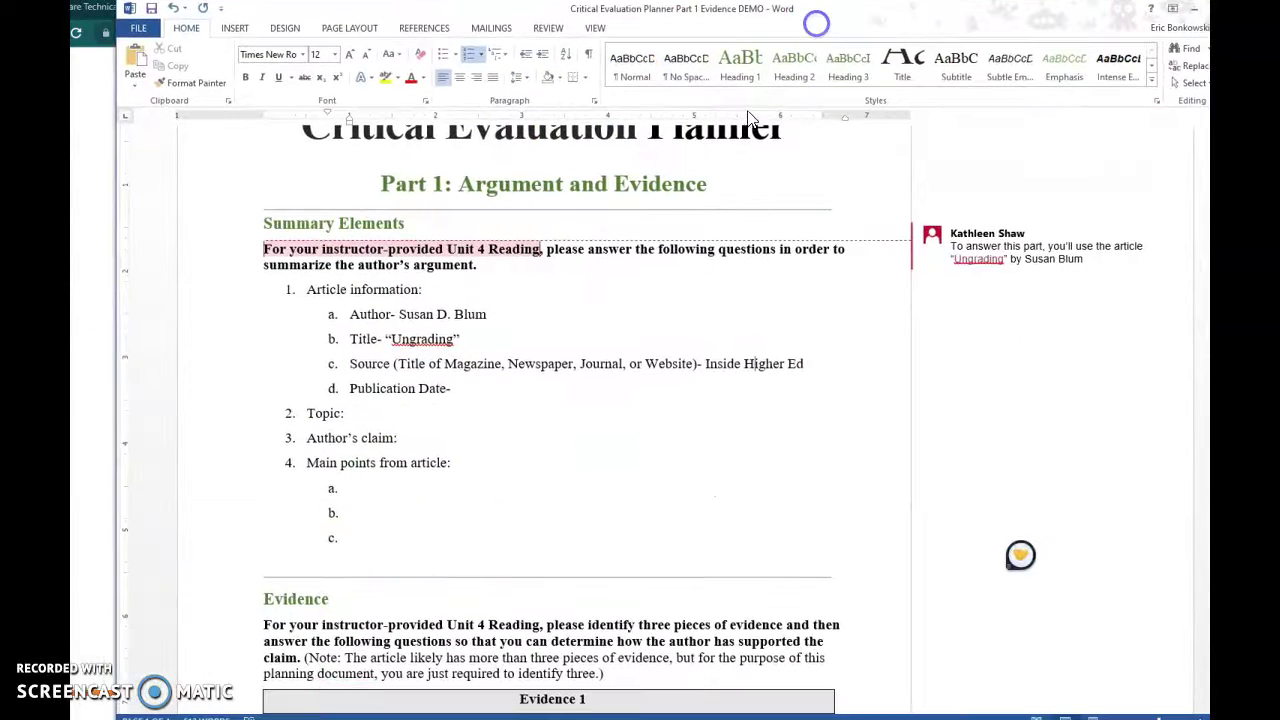
left_click(486, 385)
key("ctrl+v")
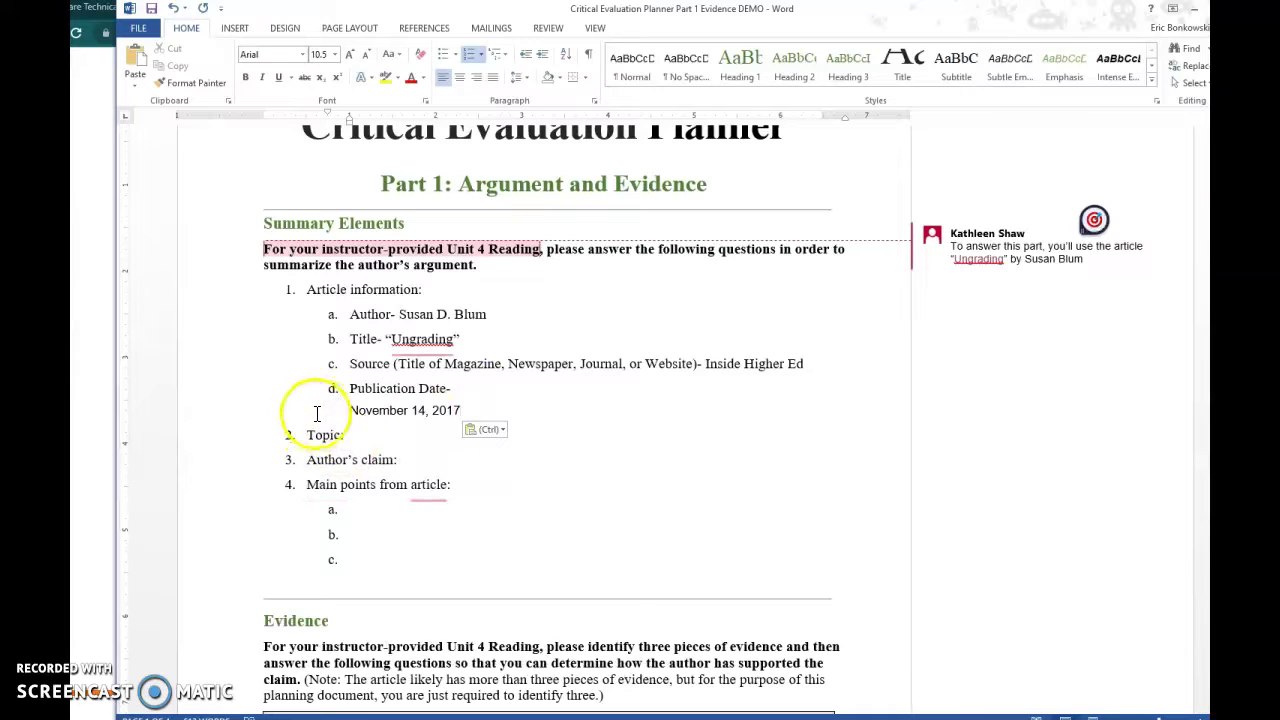
left_click(351, 410)
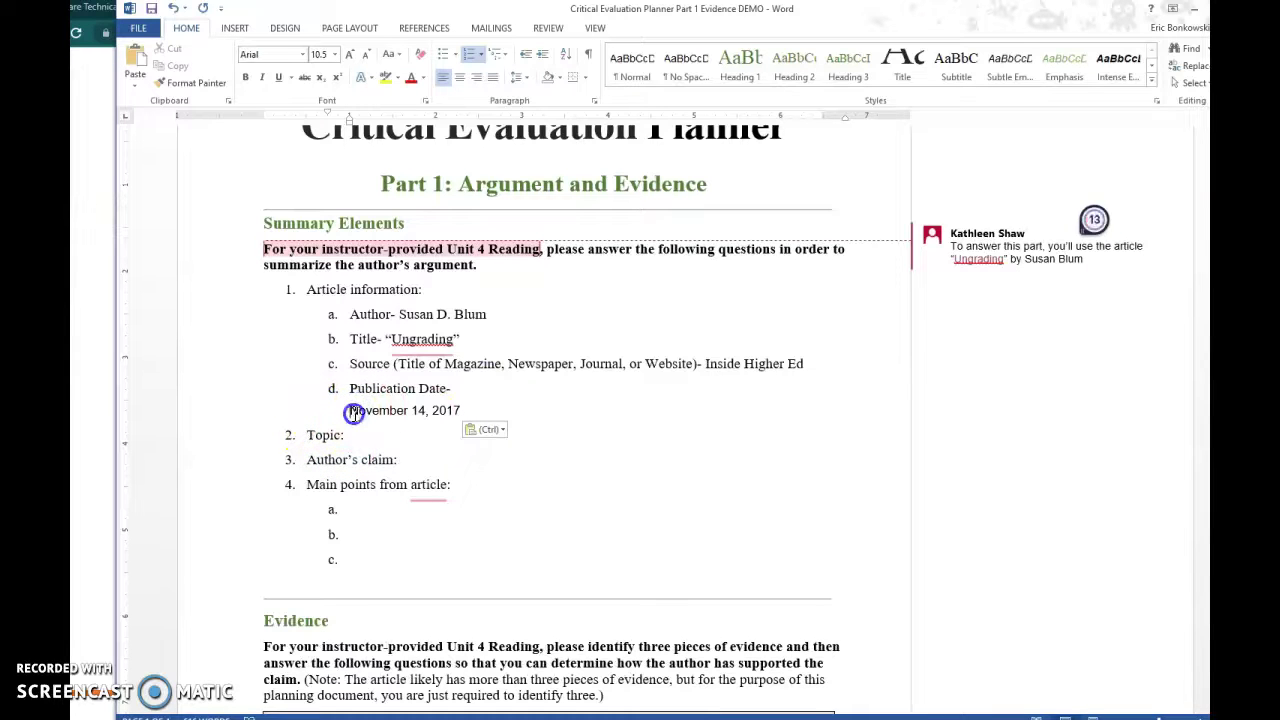
key("BackSpace")
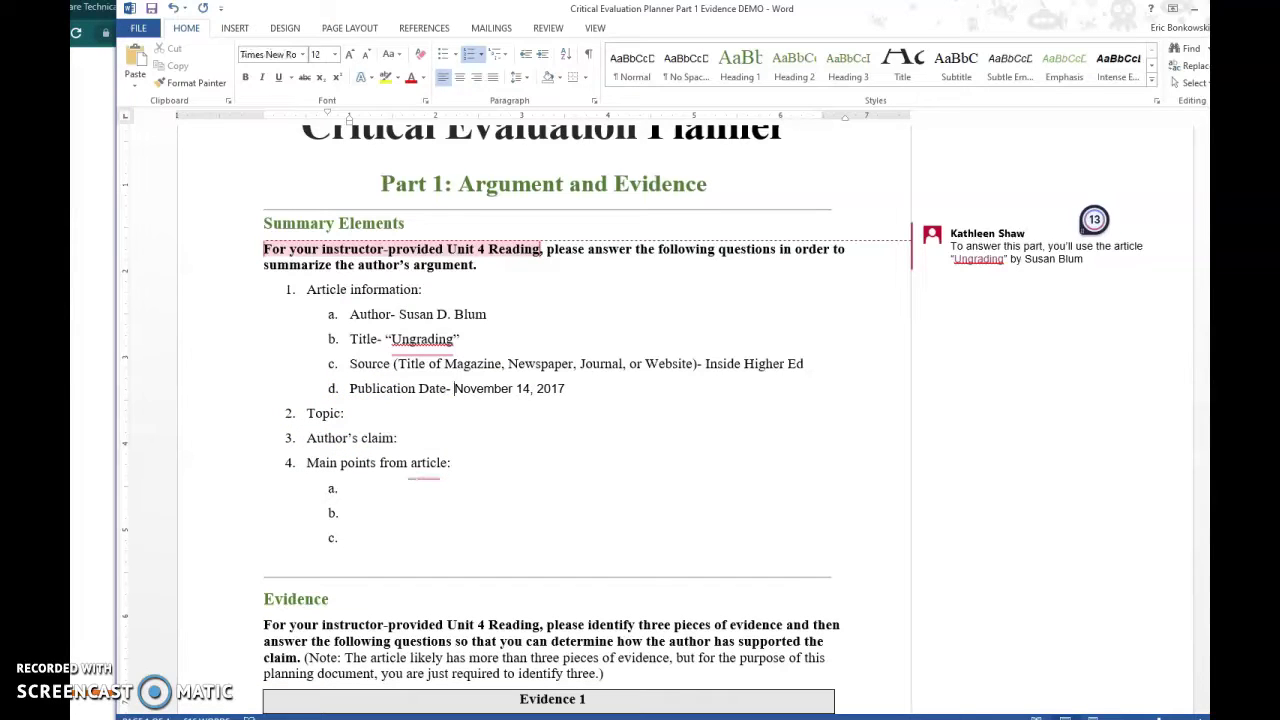
Change the font of the pasted publication date to Times New Roman
left_click(583, 391)
left_click_drag(583, 391, 452, 392)
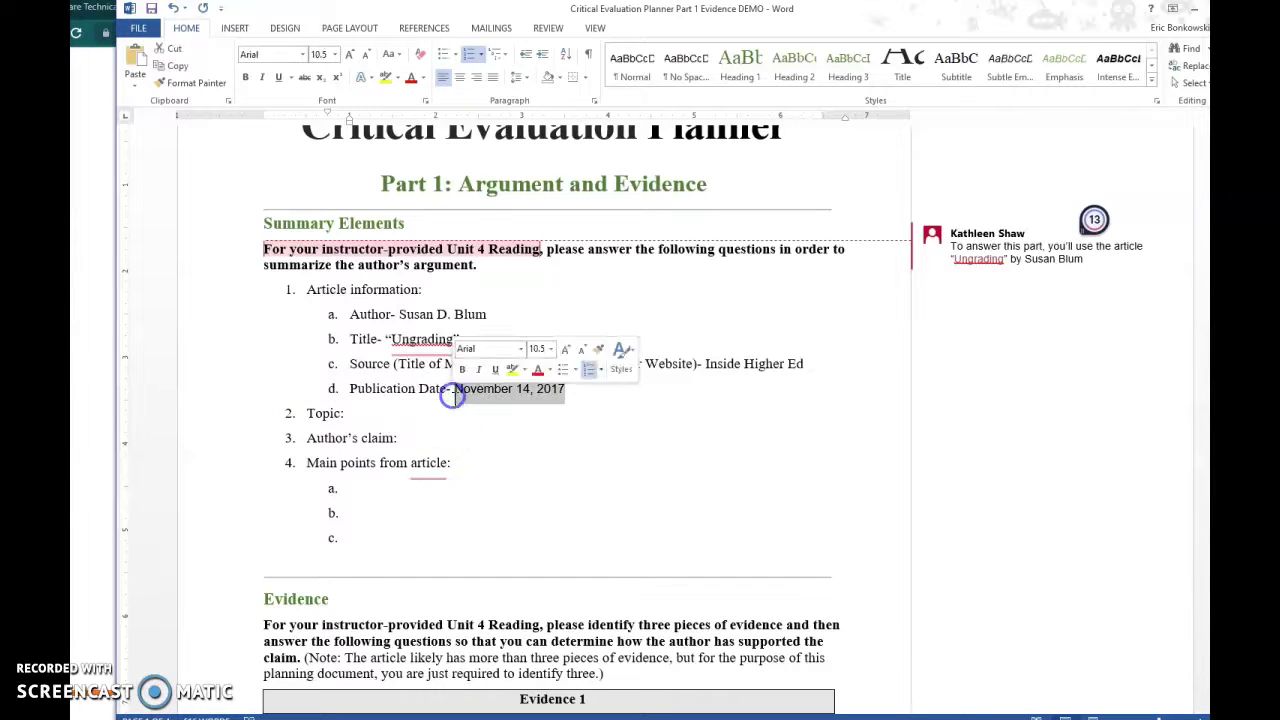
left_click(304, 56)
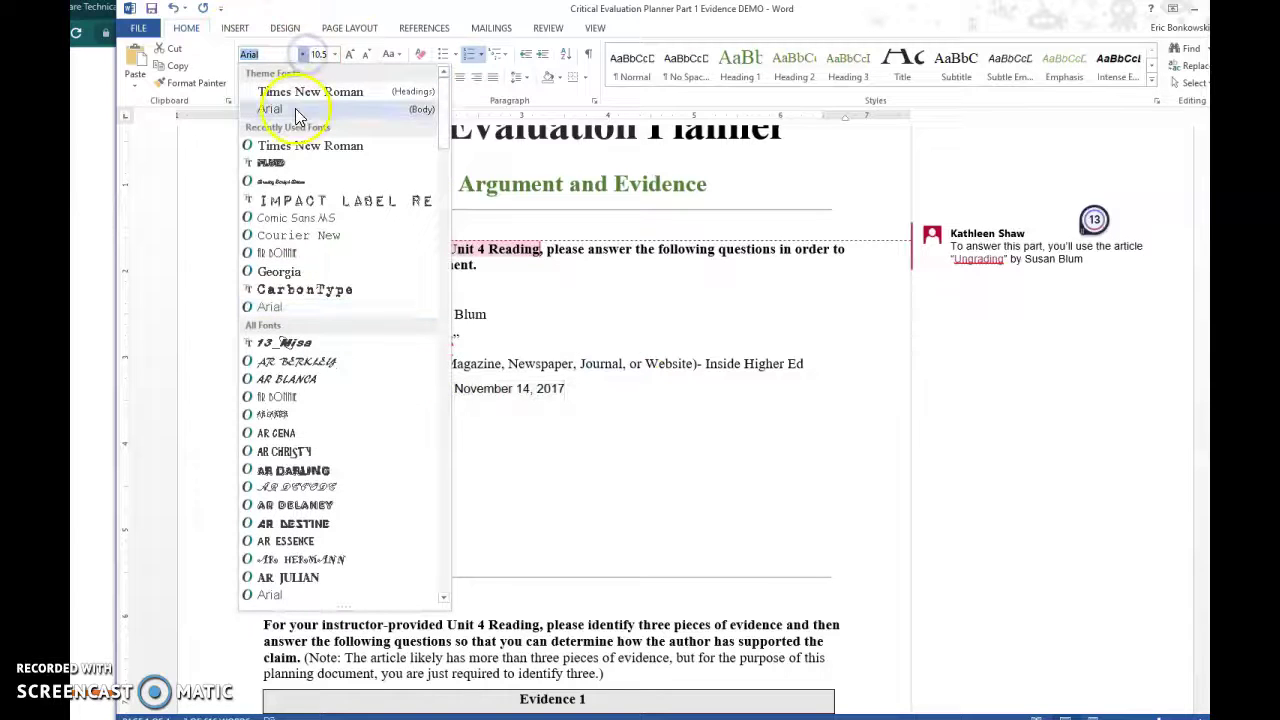
left_click(300, 94)
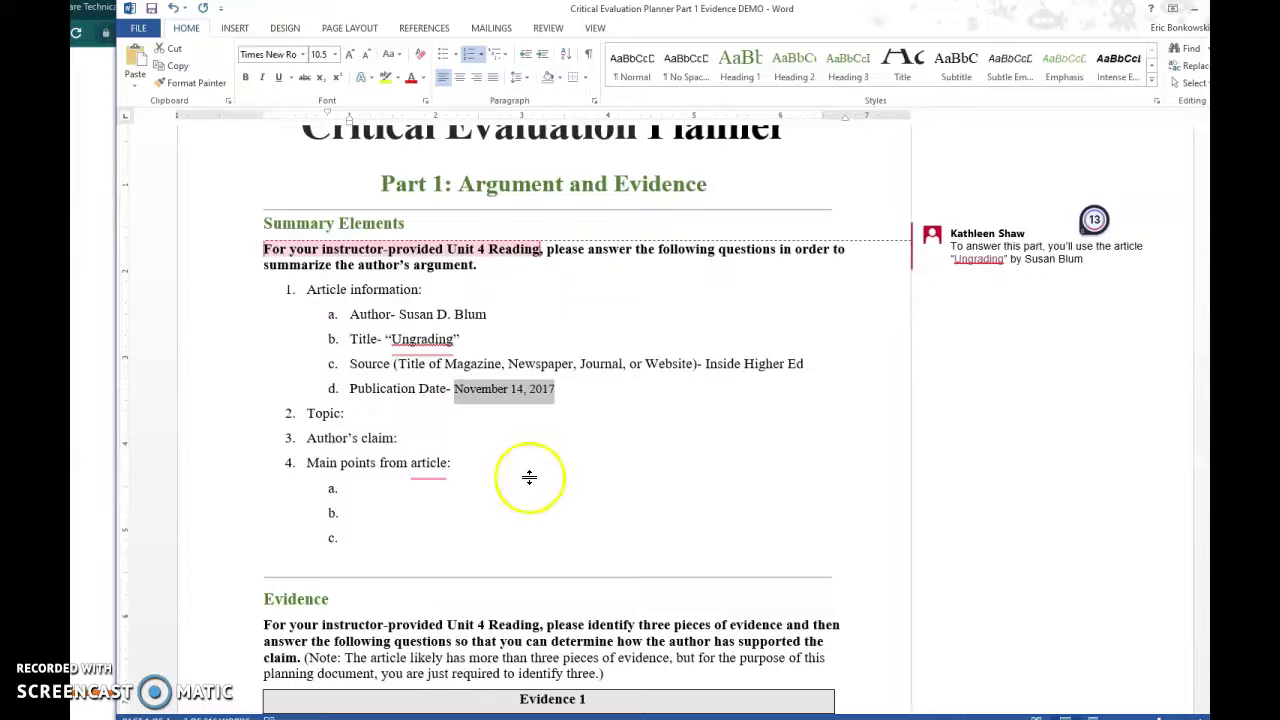
left_click(365, 415)
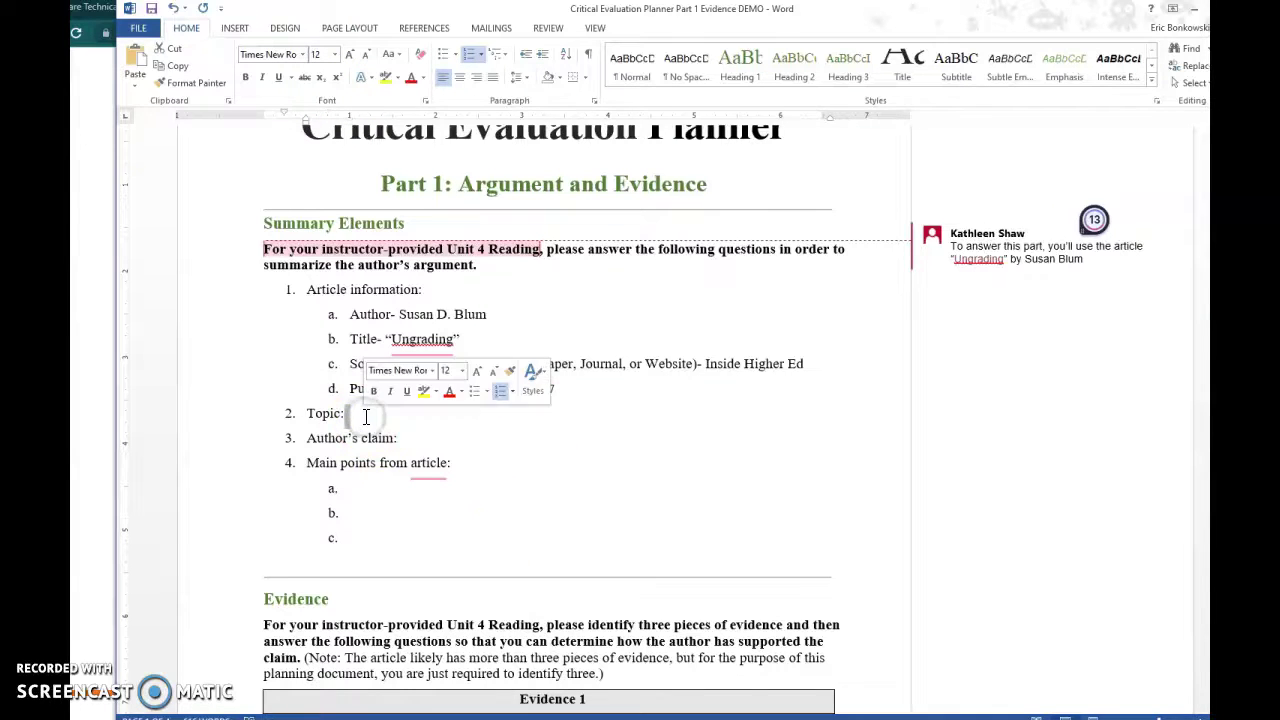
Draft a note on the Author's claim line describing the claim as the topic + author's take on the topic
left_click(407, 440)
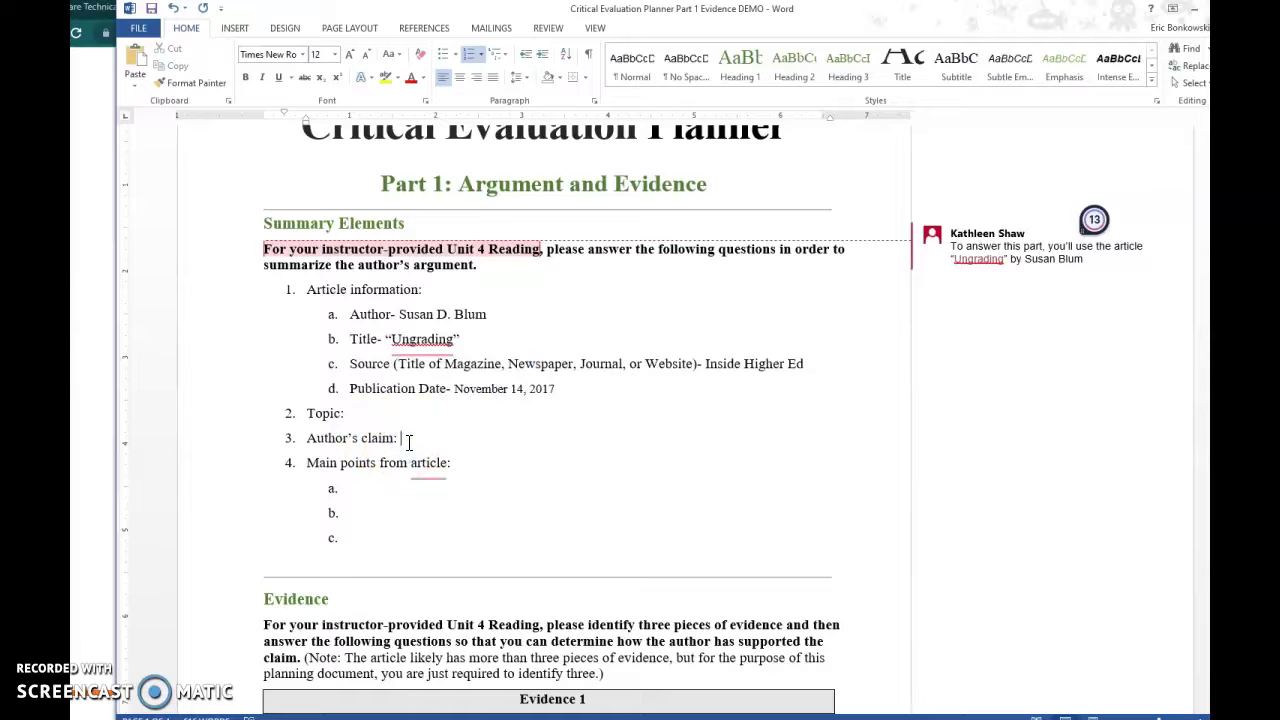
type("Topic + author's take")
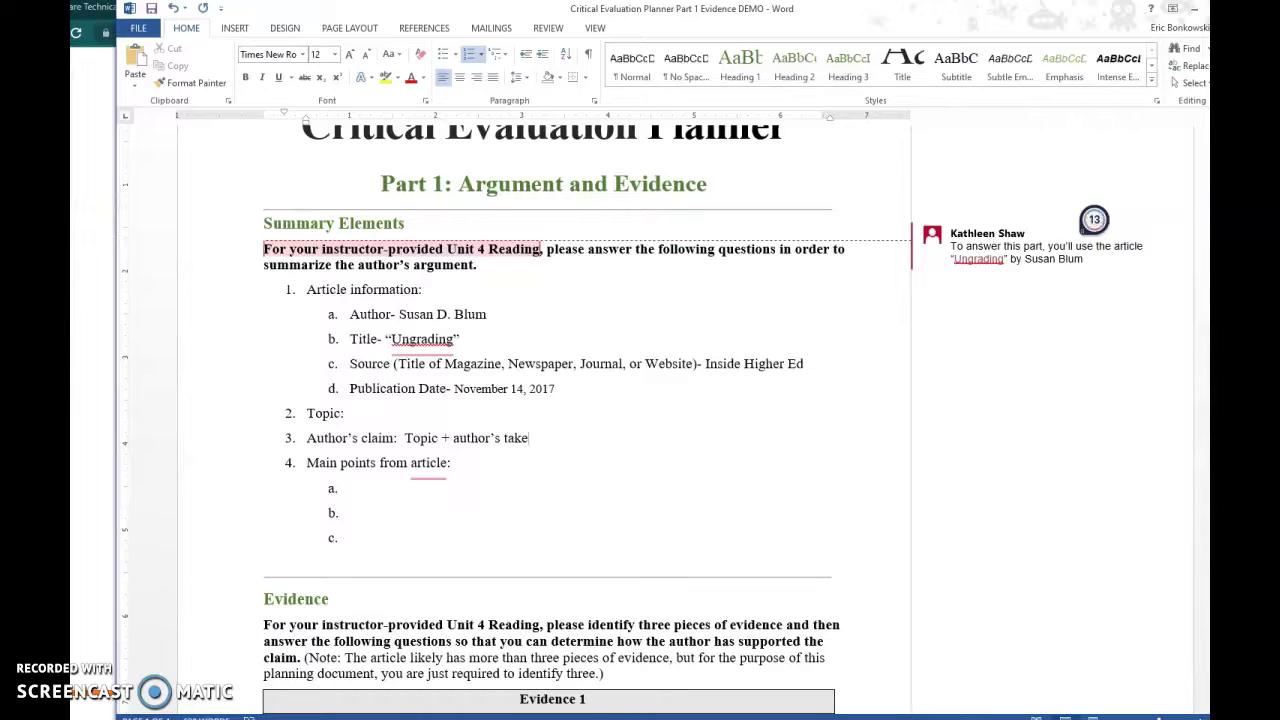
key("BackSpace")
key("BackSpace")
key("BackSpace")
key("BackSpace")
key("BackSpace")
key("BackSpace")
key("BackSpace")
key("BackSpace")
key("BackSpace")
key("BackSpace")
key("BackSpace")
key("BackSpace")
key("BackSpace")
key("BackSpace")
key("BackSpace")
key("BackSpace")
key("BackSpace")
type("+ author's take on the topic")
Delete the draft note from the Author's claim line, keeping only the label
key("BackSpace")
key("BackSpace")
key("BackSpace")
key("BackSpace")
key("BackSpace")
key("BackSpace")
key("BackSpace")
key("BackSpace")
key("BackSpace")
key("BackSpace")
key("BackSpace")
key("BackSpace")
key("BackSpace")
key("BackSpace")
key("BackSpace")
key("BackSpace")
key("BackSpace")
key("BackSpace")
key("BackSpace")
key("BackSpace")
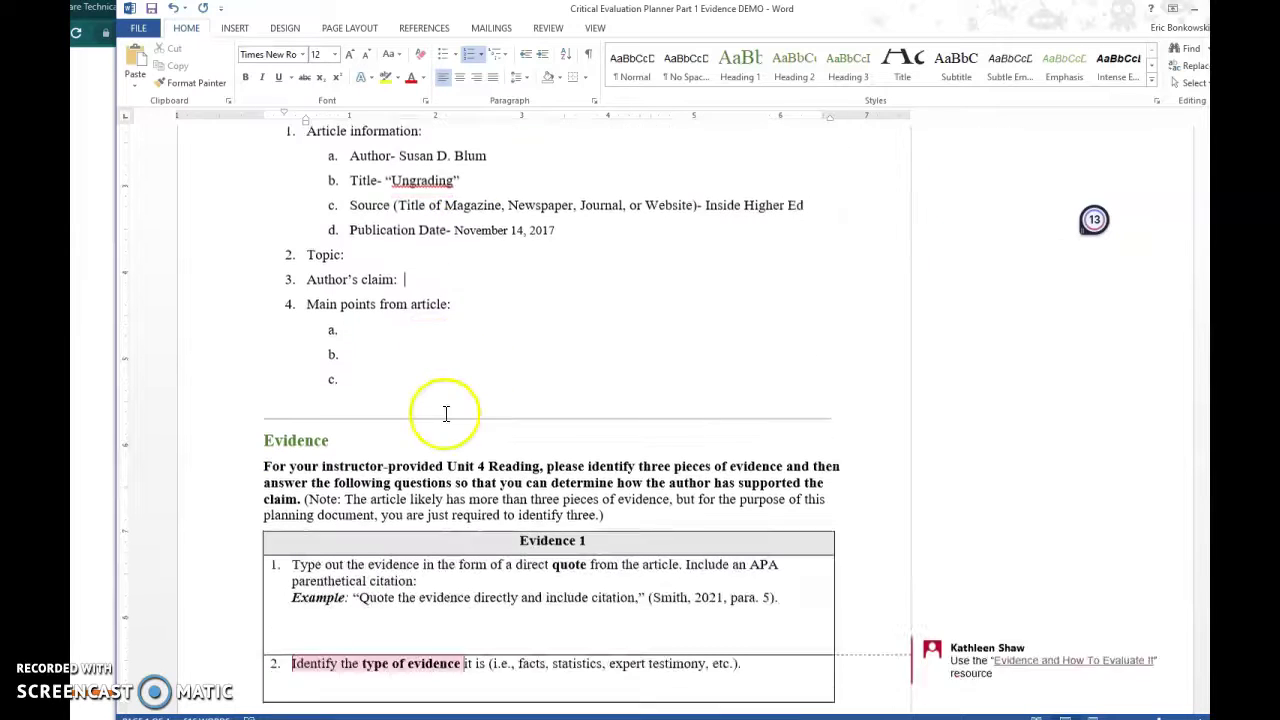
Remove the empty sub-point c under Main points from article
scroll(443, 414, "down", 3)
left_click(358, 321)
left_click(358, 366)
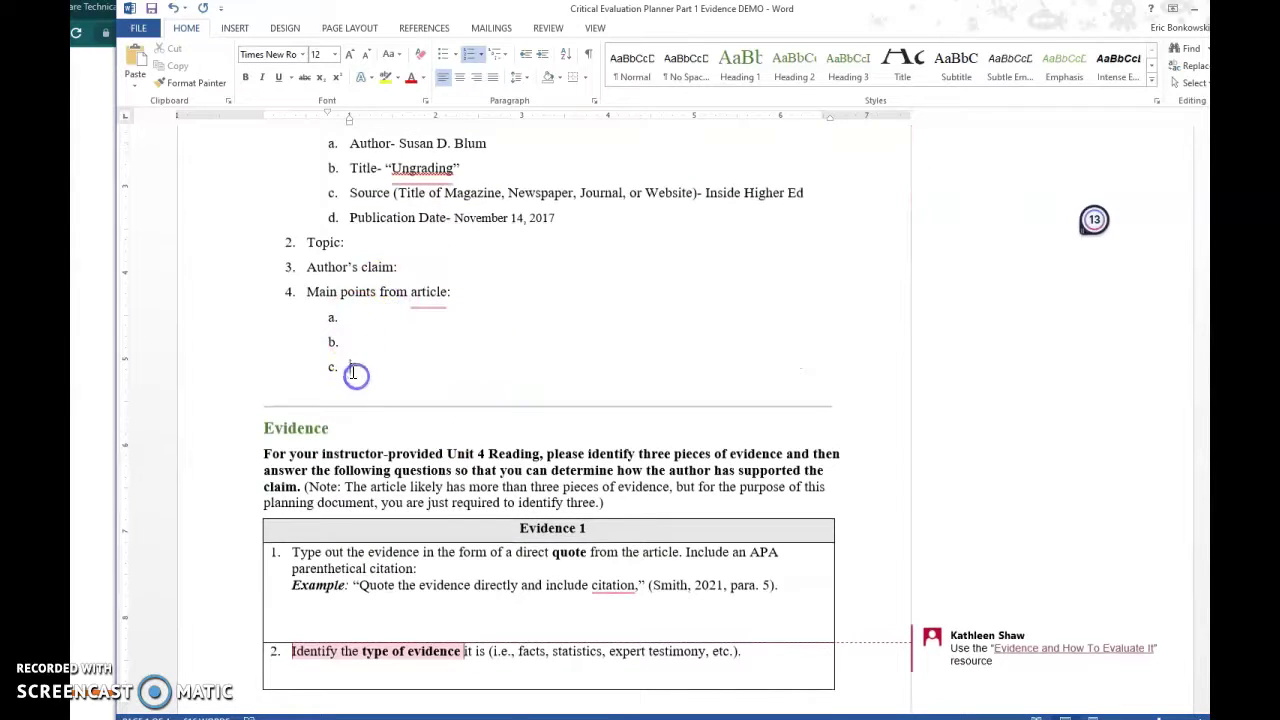
key("shift+Tab")
key("BackSpace")
key("BackSpace")
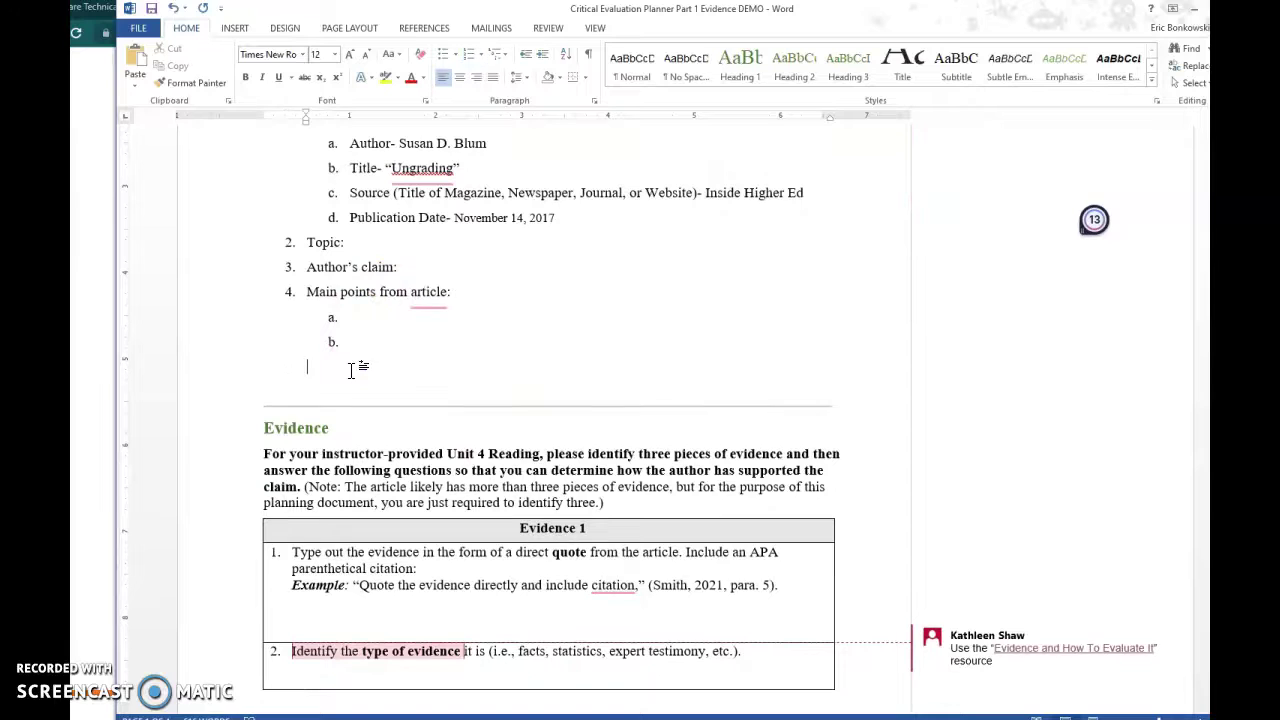
key("Return")
key("shift+Tab")
key("BackSpace")
key("BackSpace")
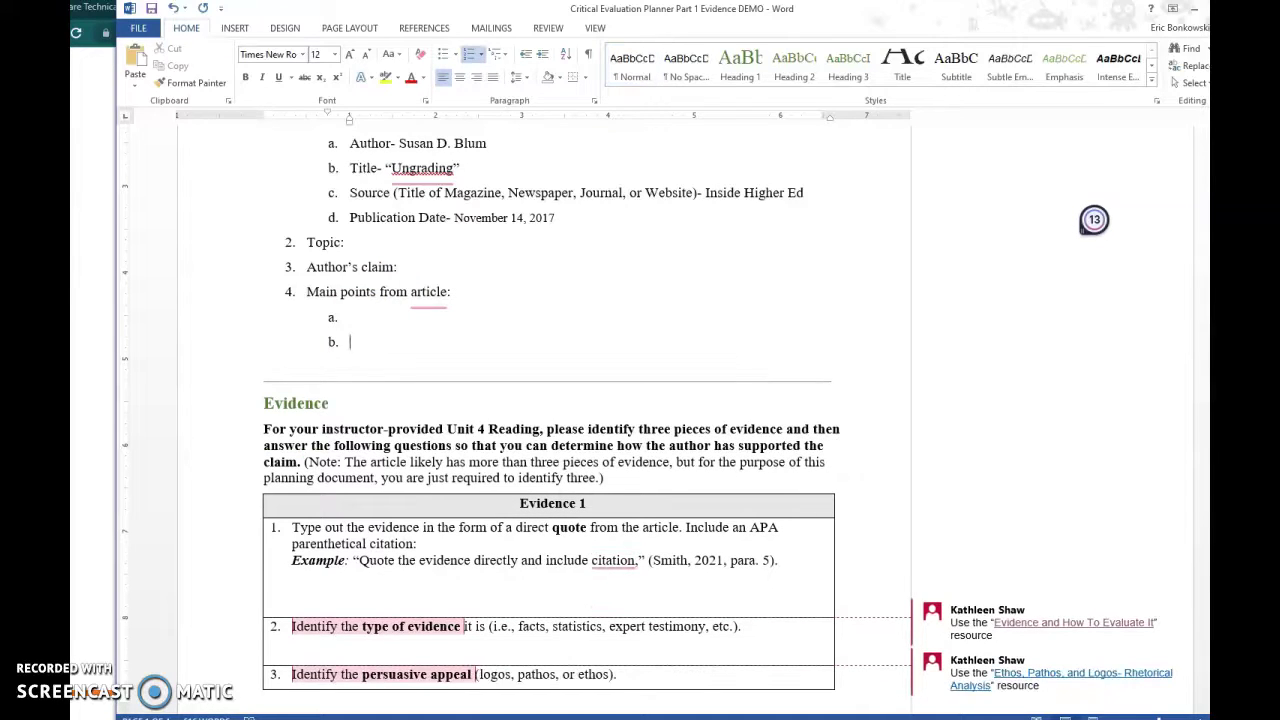
Undo the removal of sub-point c under Main points from article
left_click(176, 9)
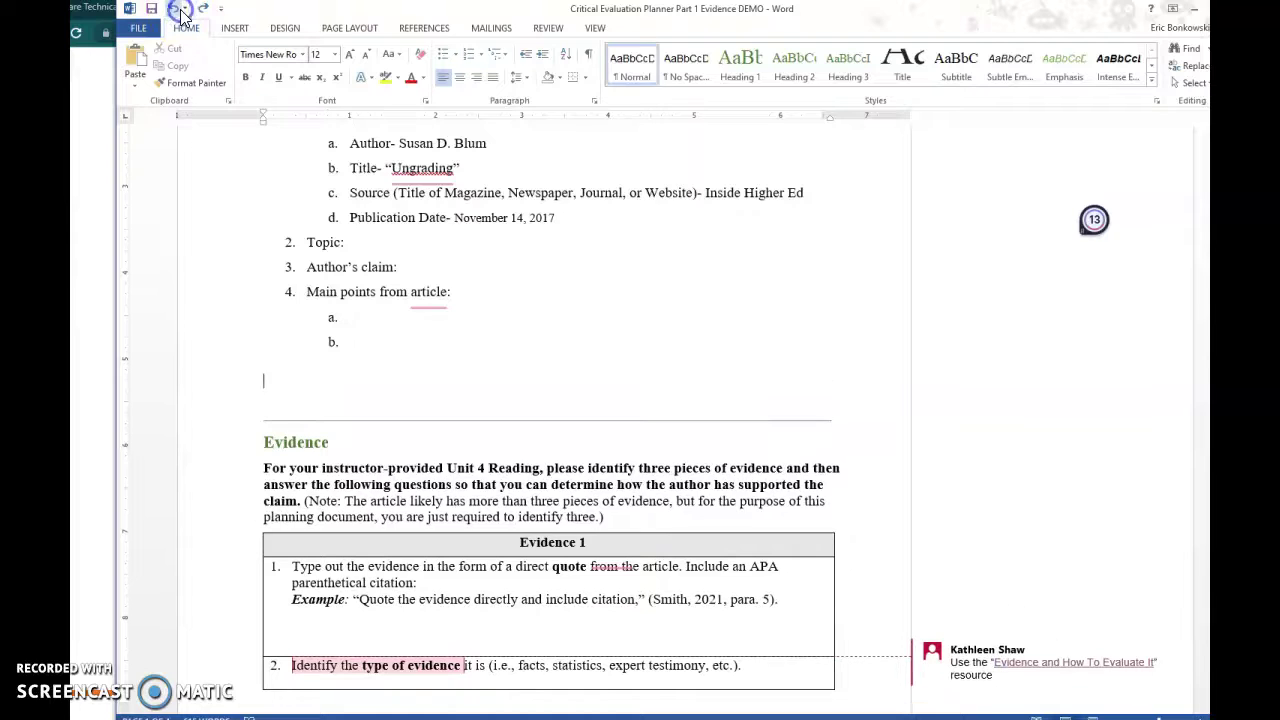
left_click(178, 9)
left_click(178, 9)
left_click(178, 9)
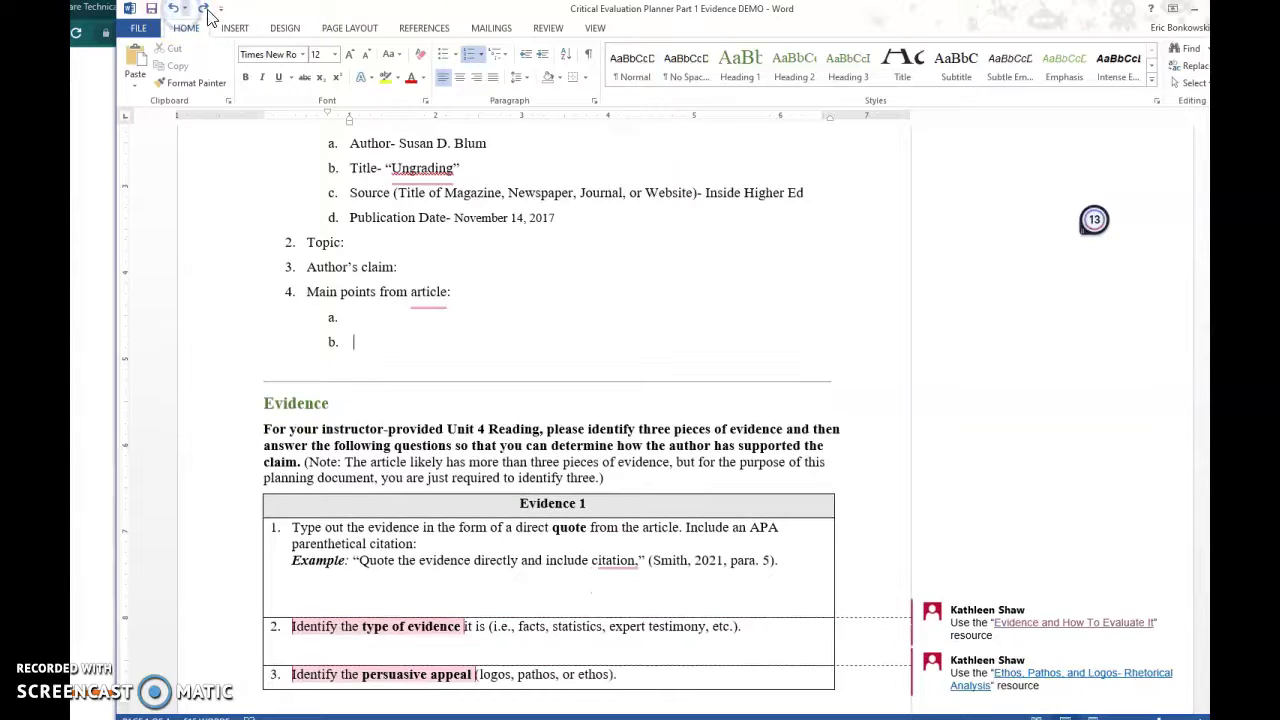
left_click(202, 8)
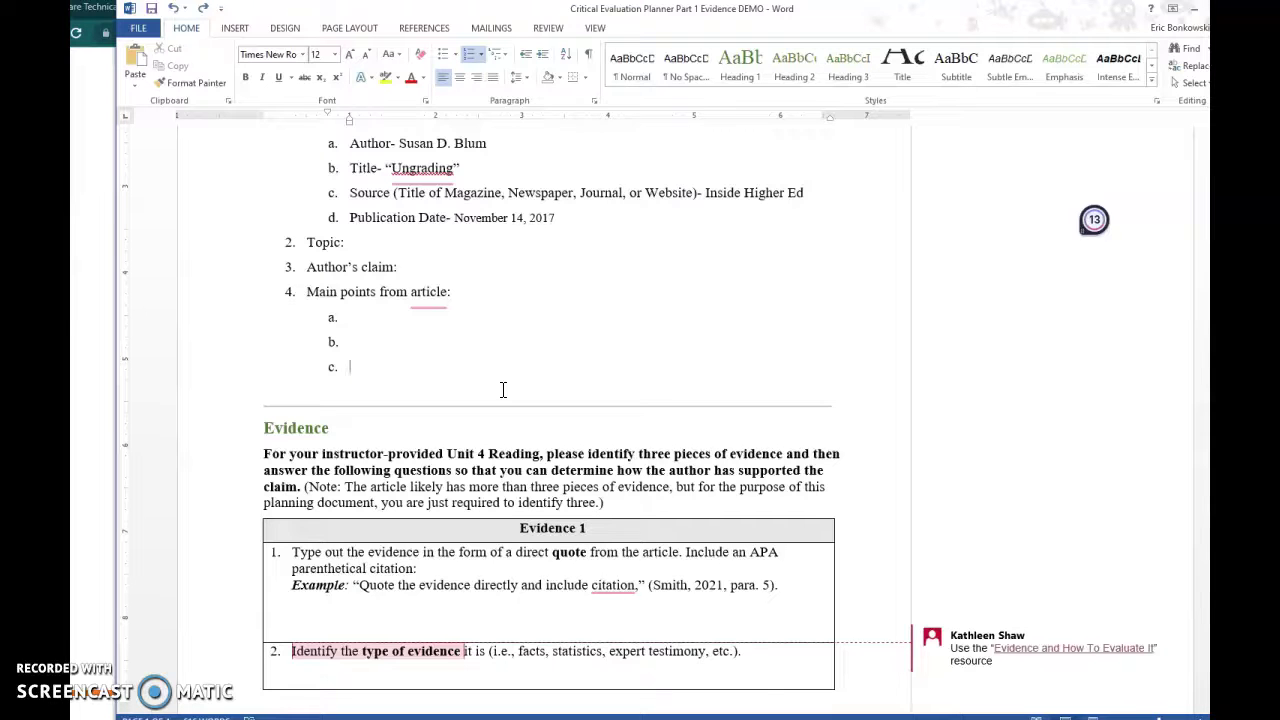
Switch to the Ungrading article in the browser and skim it down to the Solutions section and back to its introduction
key("alt+Tab")
scroll(503, 598, "down", 10)
scroll(508, 530, "down", 10)
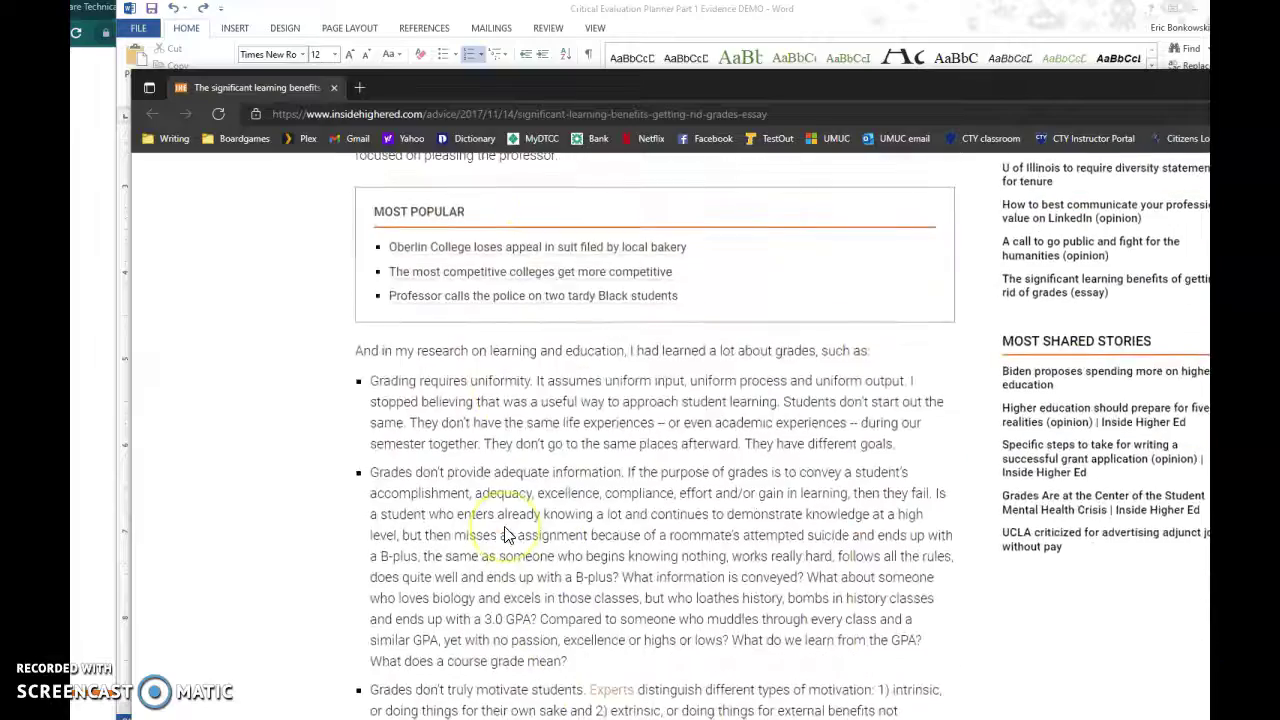
scroll(508, 535, "down", 5)
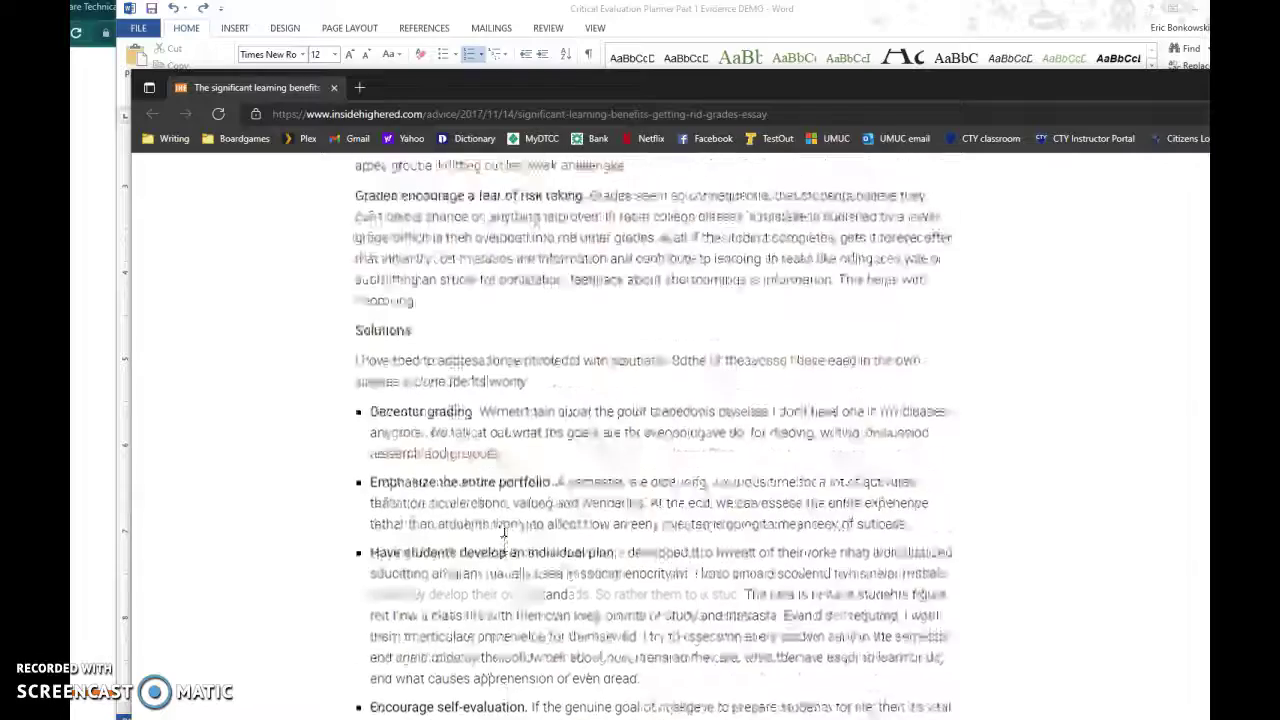
scroll(502, 527, "up", 15)
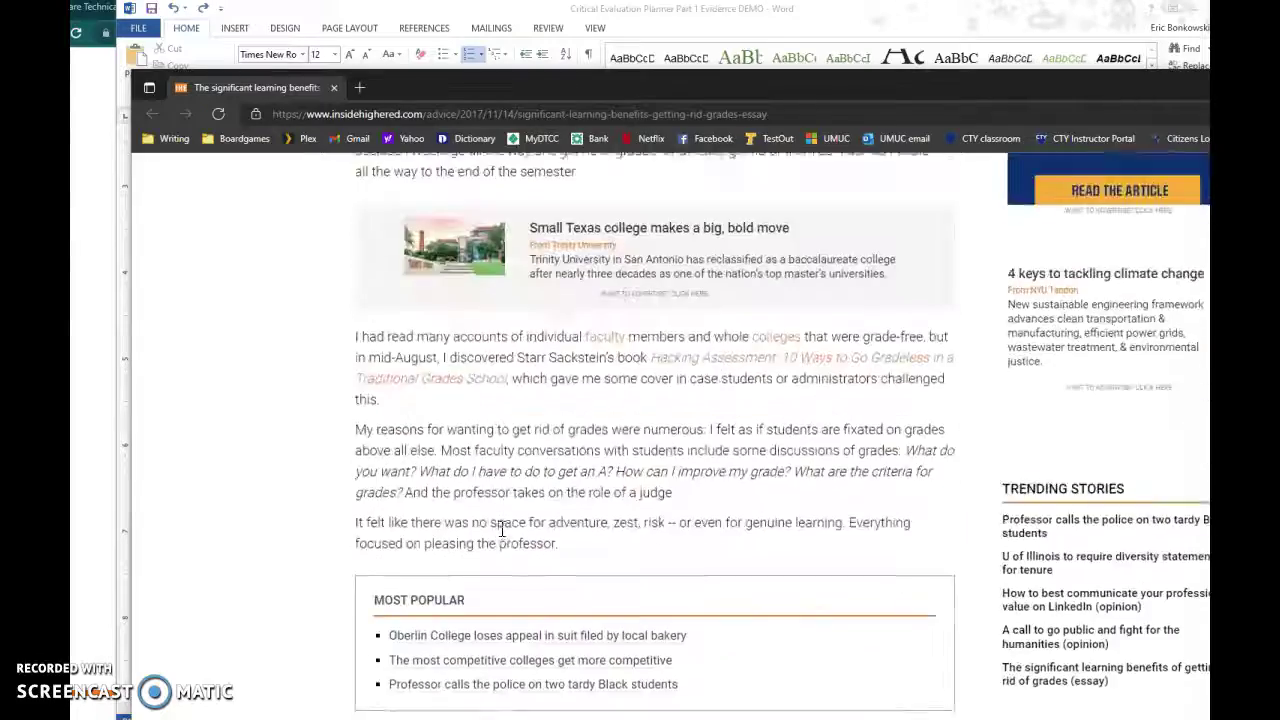
scroll(502, 537, "up", 2)
scroll(501, 522, "up", 1)
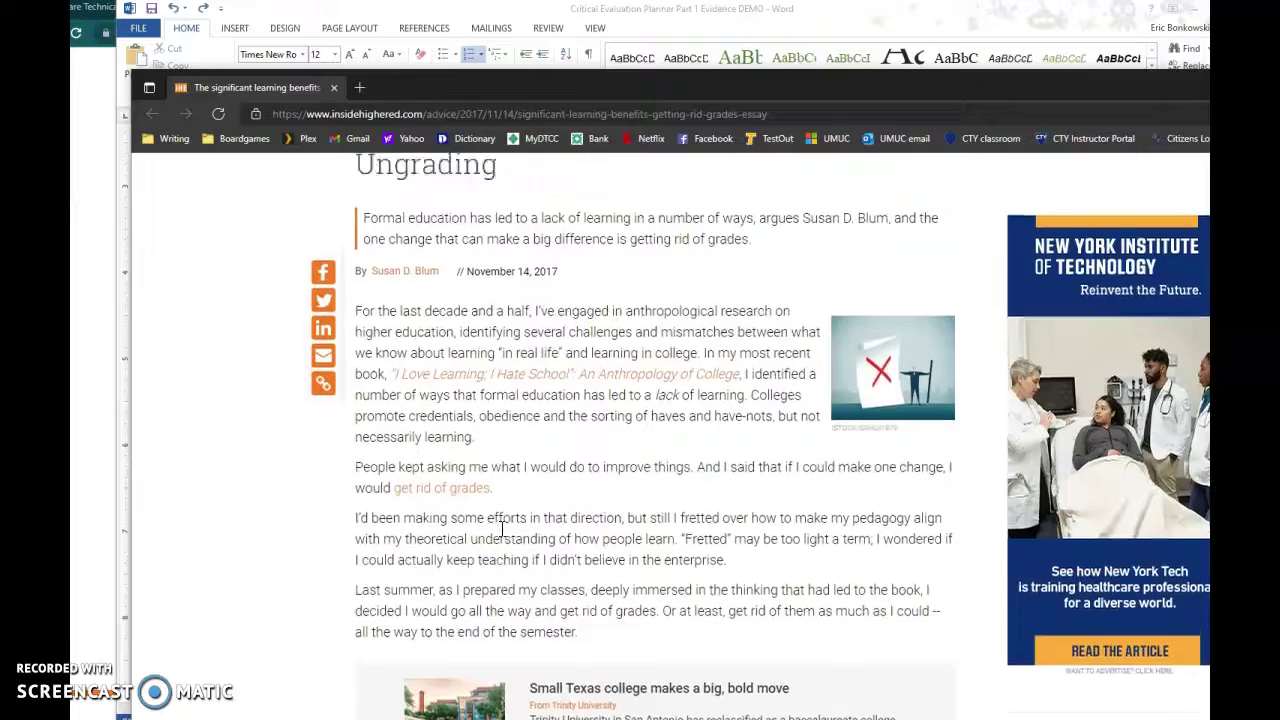
Examine the article's introduction and its reasons against grades as possible main points
scroll(503, 531, "down", 2)
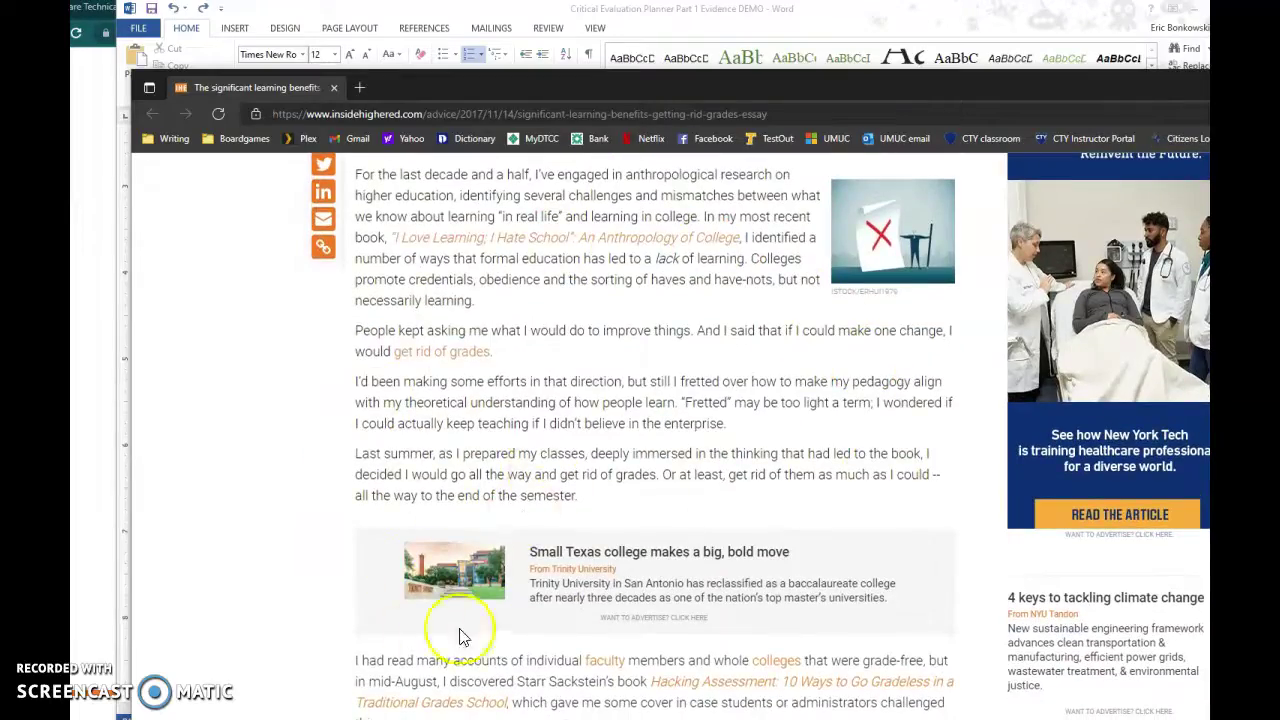
scroll(548, 510, "down", 12)
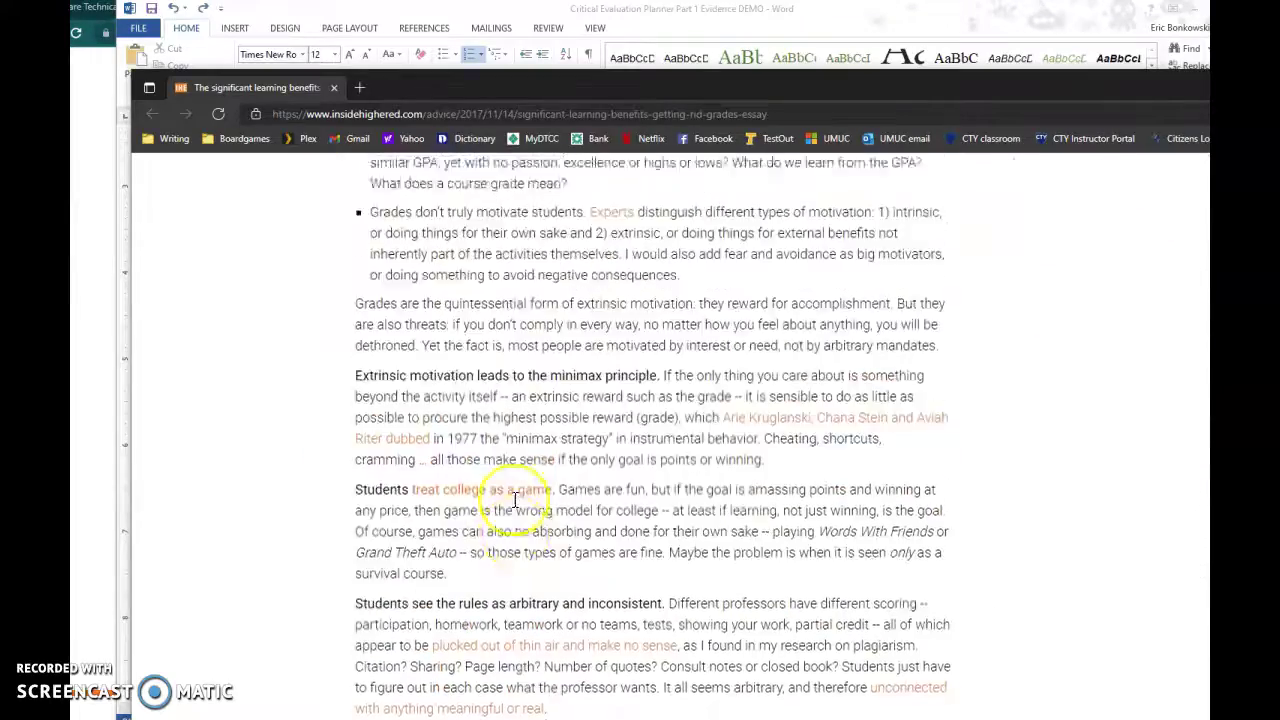
scroll(515, 500, "up", 6)
scroll(515, 502, "down", 3)
scroll(515, 507, "up", 5)
scroll(514, 508, "down", 2)
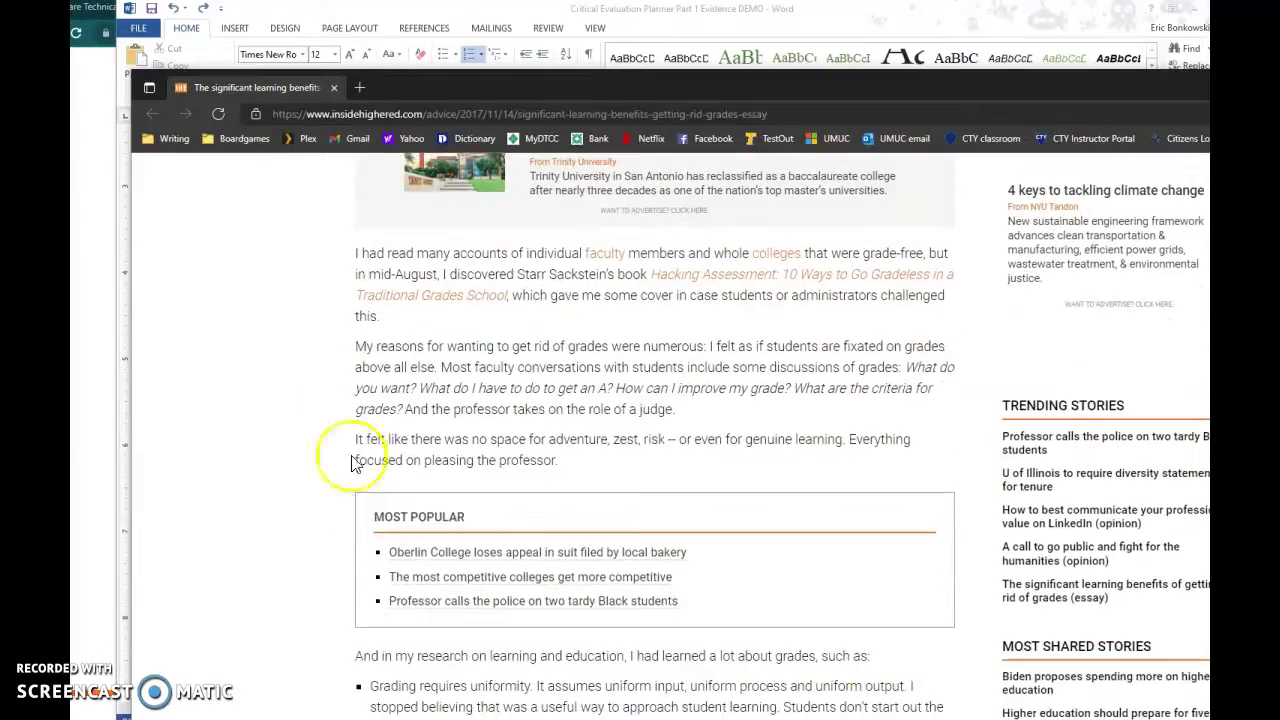
Follow the article's bold points and section headings through Solutions to Outcomes, highlighting the Outcomes heading
scroll(360, 505, "down", 5)
scroll(505, 515, "down", 9)
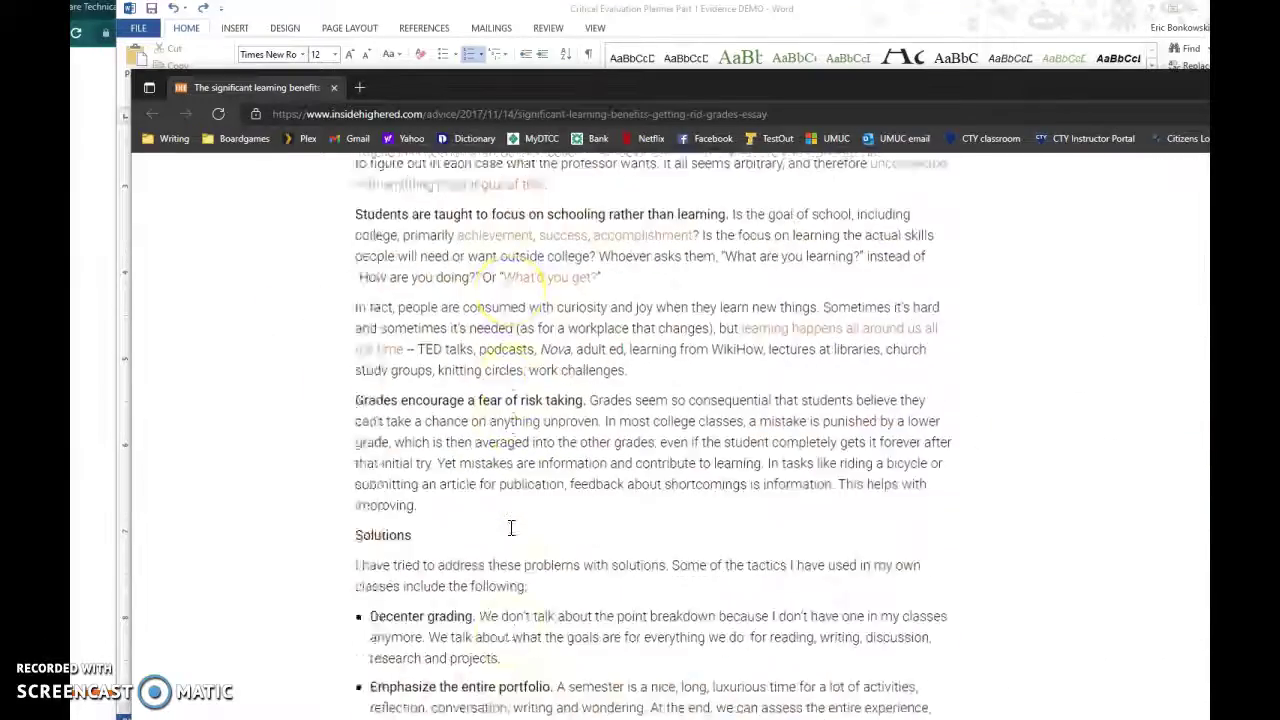
scroll(457, 430, "down", 5)
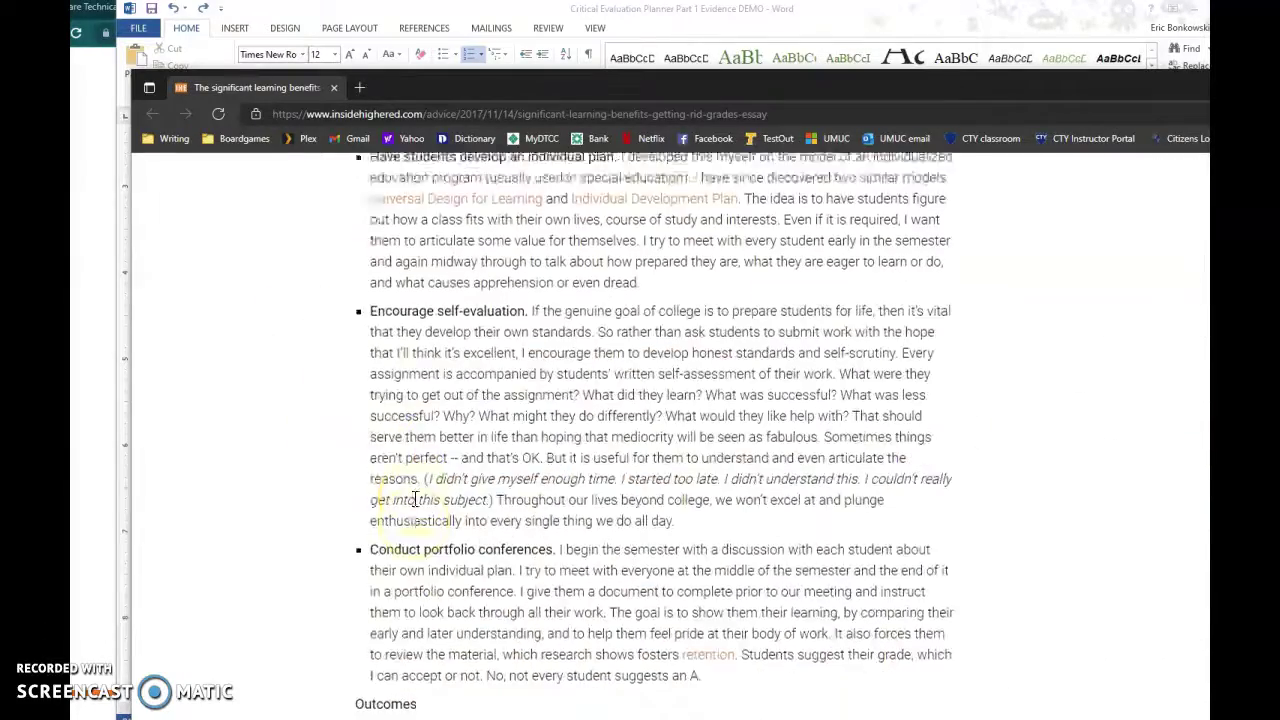
scroll(414, 500, "down", 4)
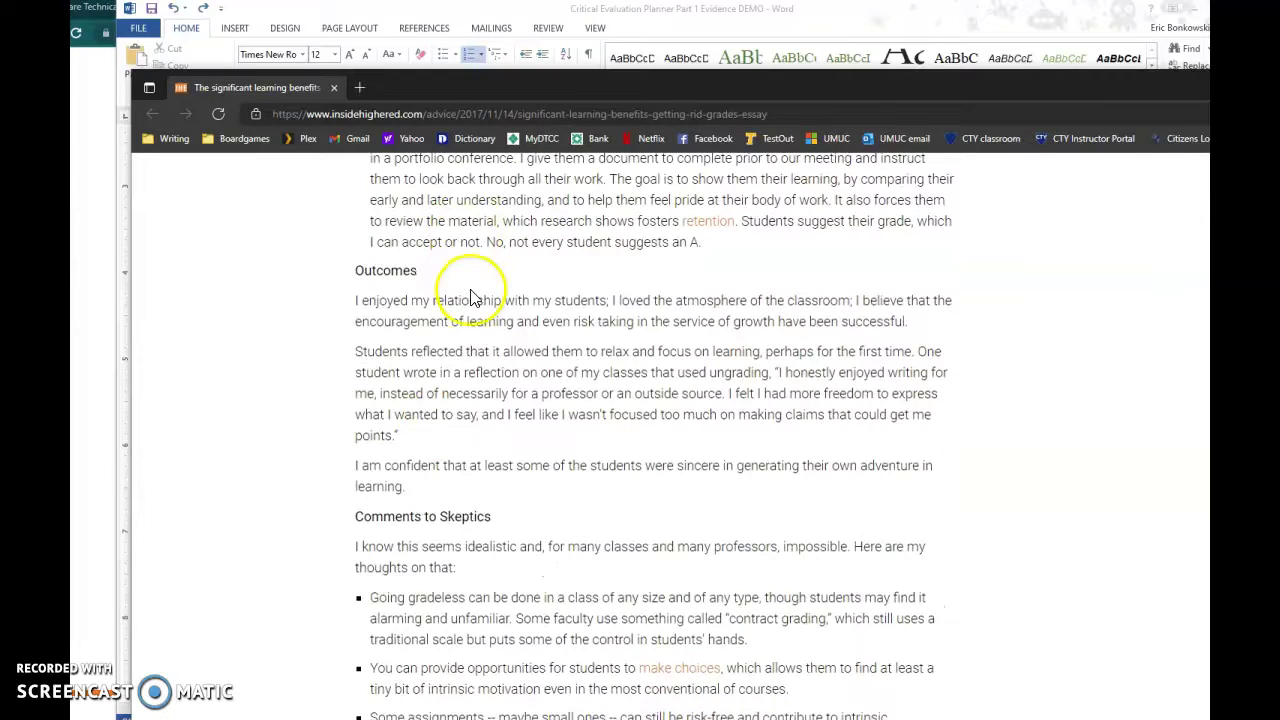
left_click(431, 271)
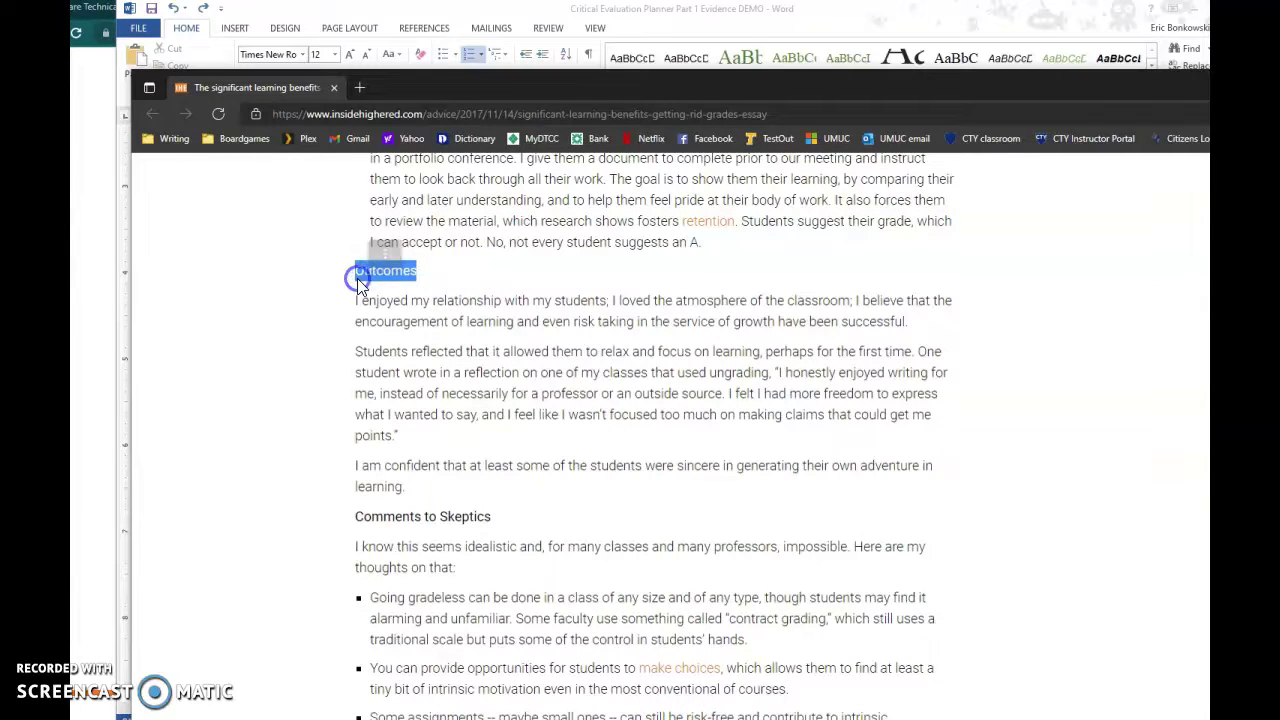
left_click(368, 385)
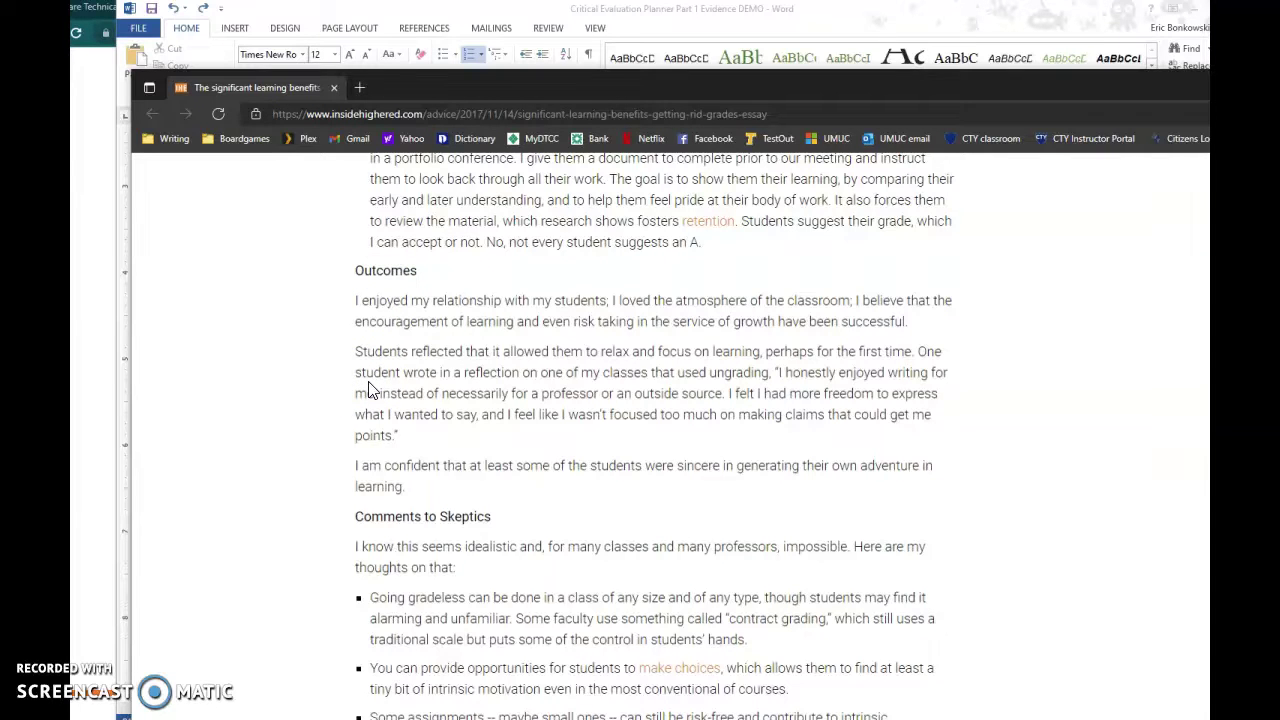
scroll(350, 385, "up", 2)
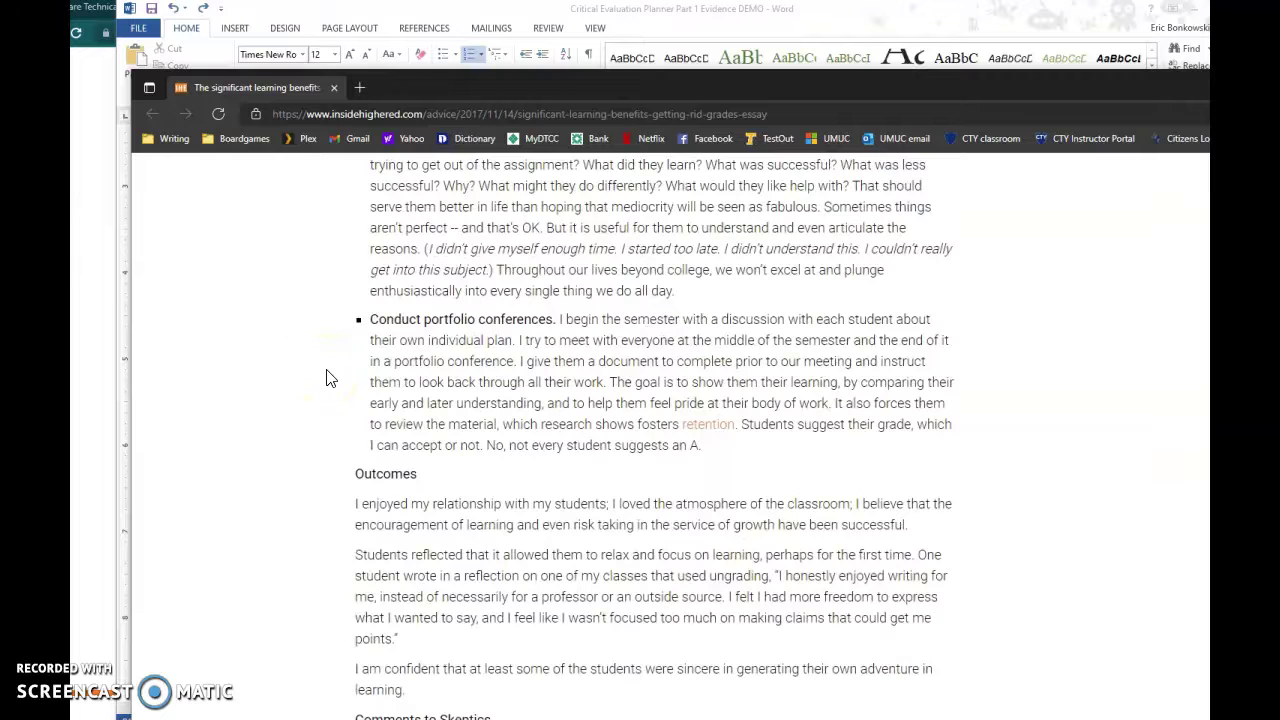
Return to the Word planner and review the Evidence section's Evidence 1 questions
left_click_drag(857, 84, 714, 147)
left_click(716, 18)
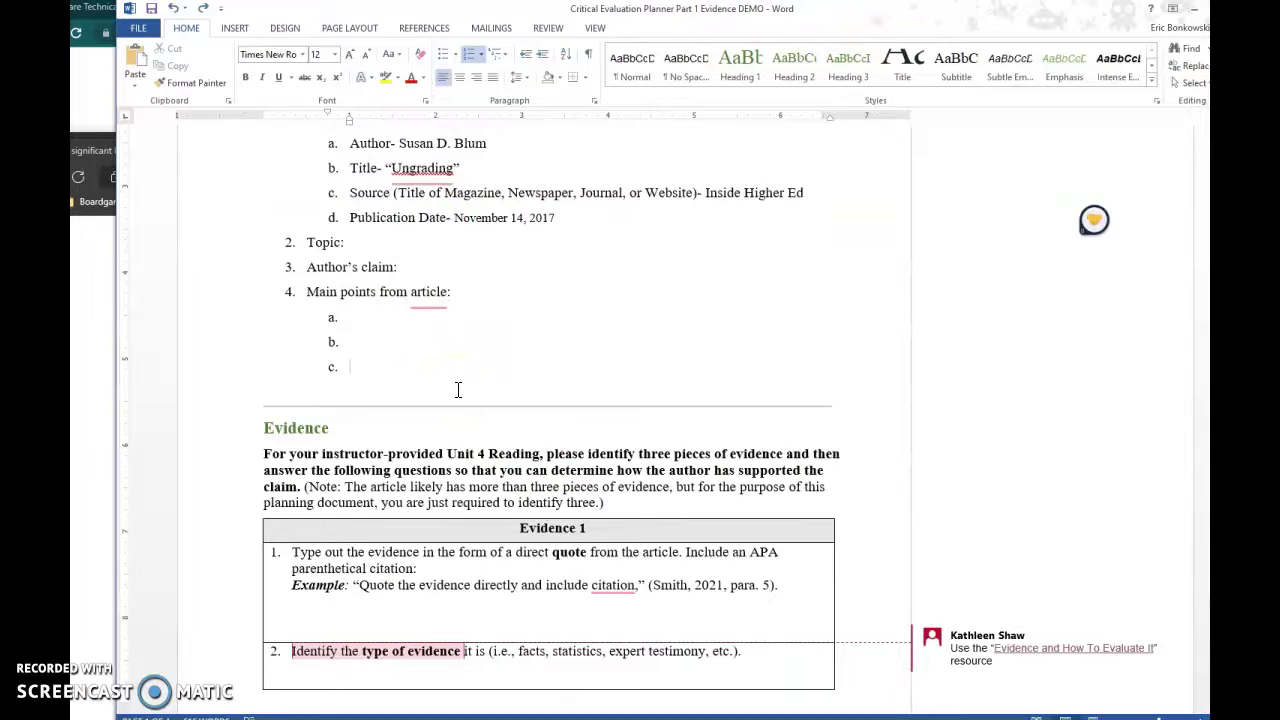
scroll(460, 390, "down", 3)
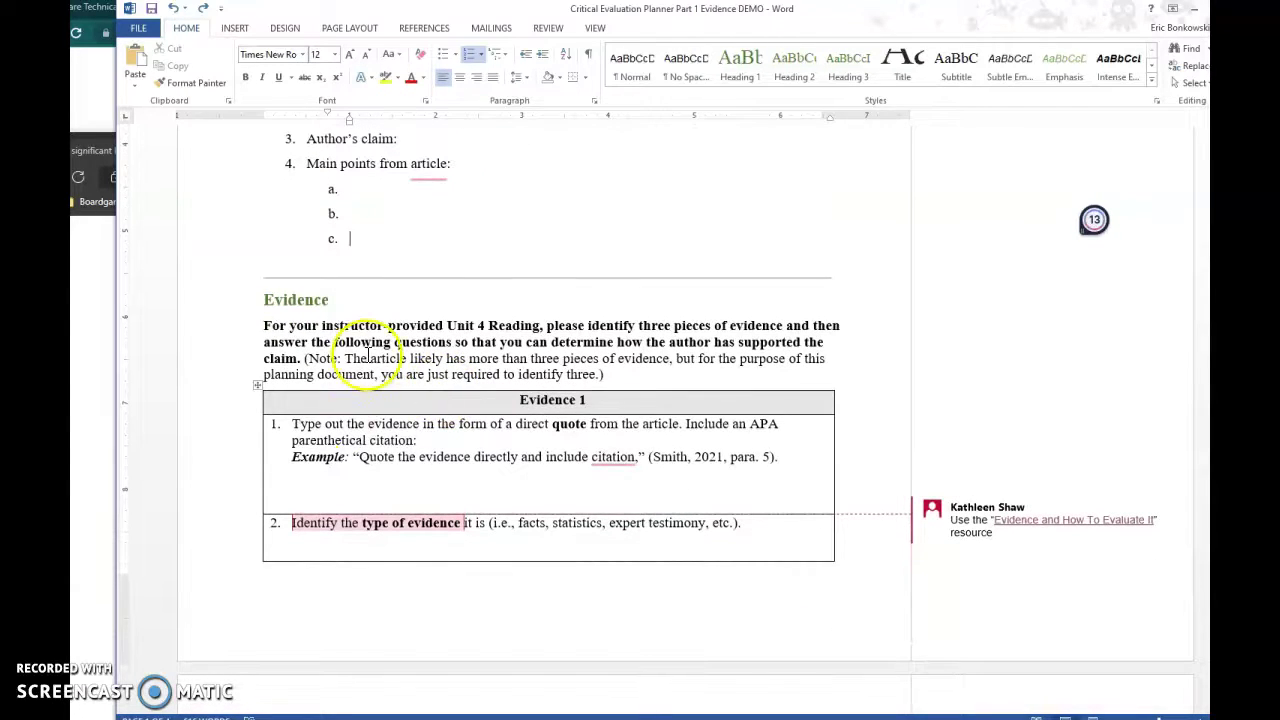
scroll(1000, 457, "down", 2)
scroll(835, 516, "down", 1)
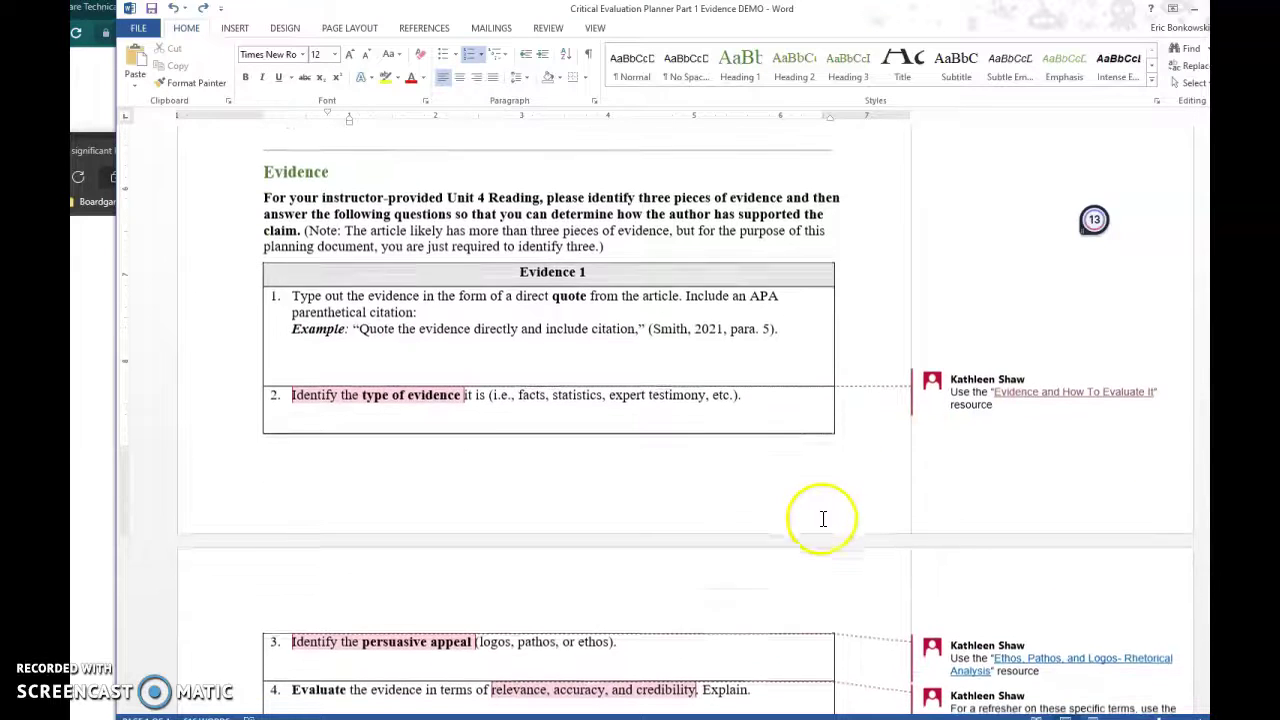
Open the “Evidence and How To Evaluate It” resource linked in the comment on the type of evidence question
left_click(1084, 395, "ctrl")
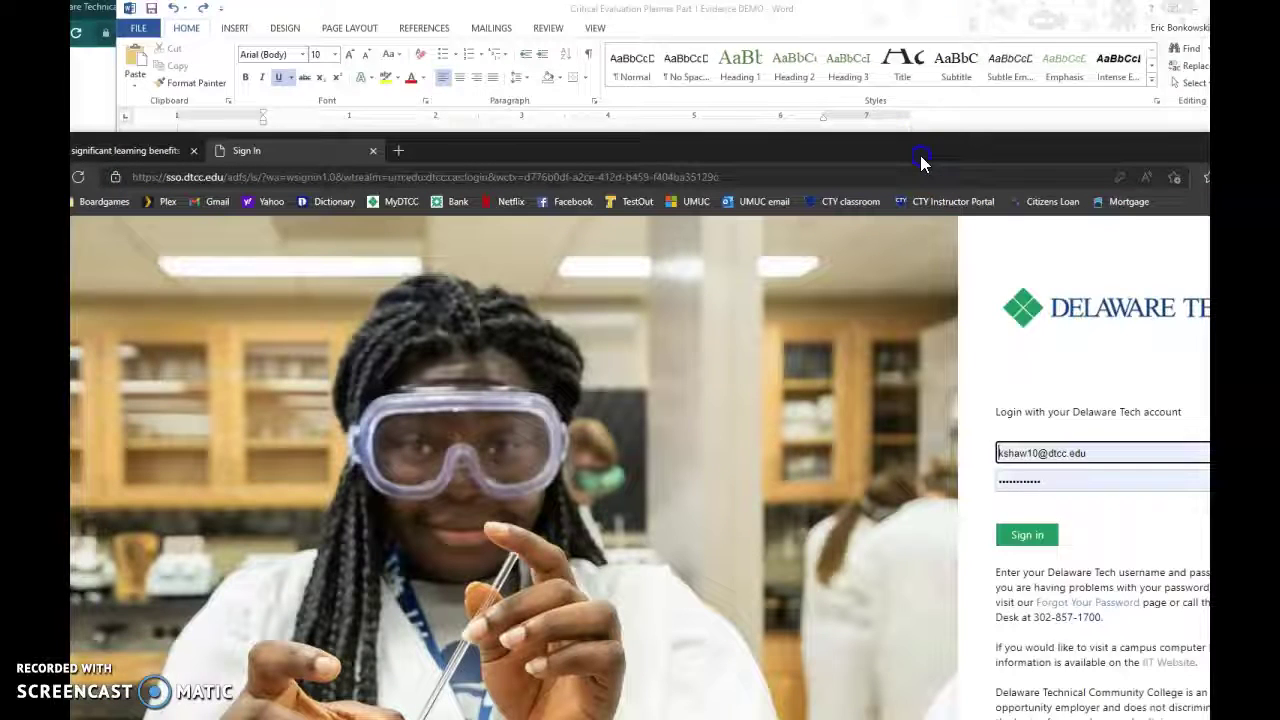
left_click_drag(920, 160, 849, 49)
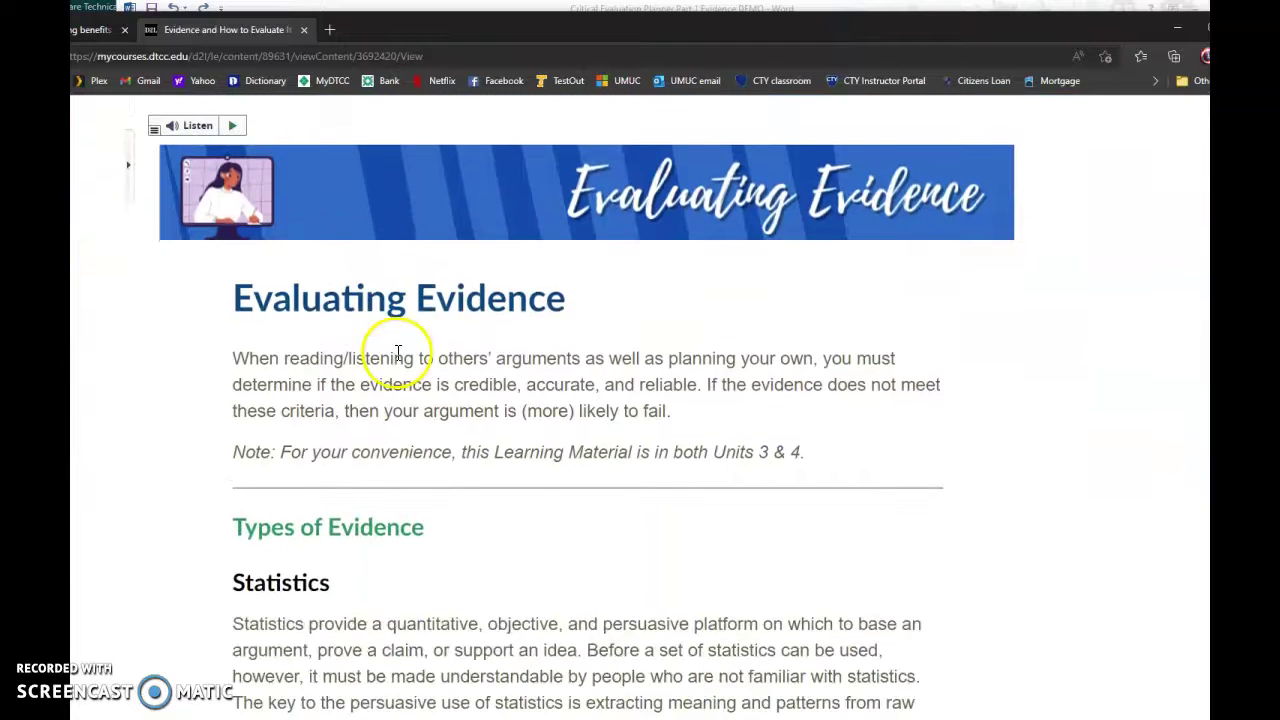
scroll(397, 352, "up", 2)
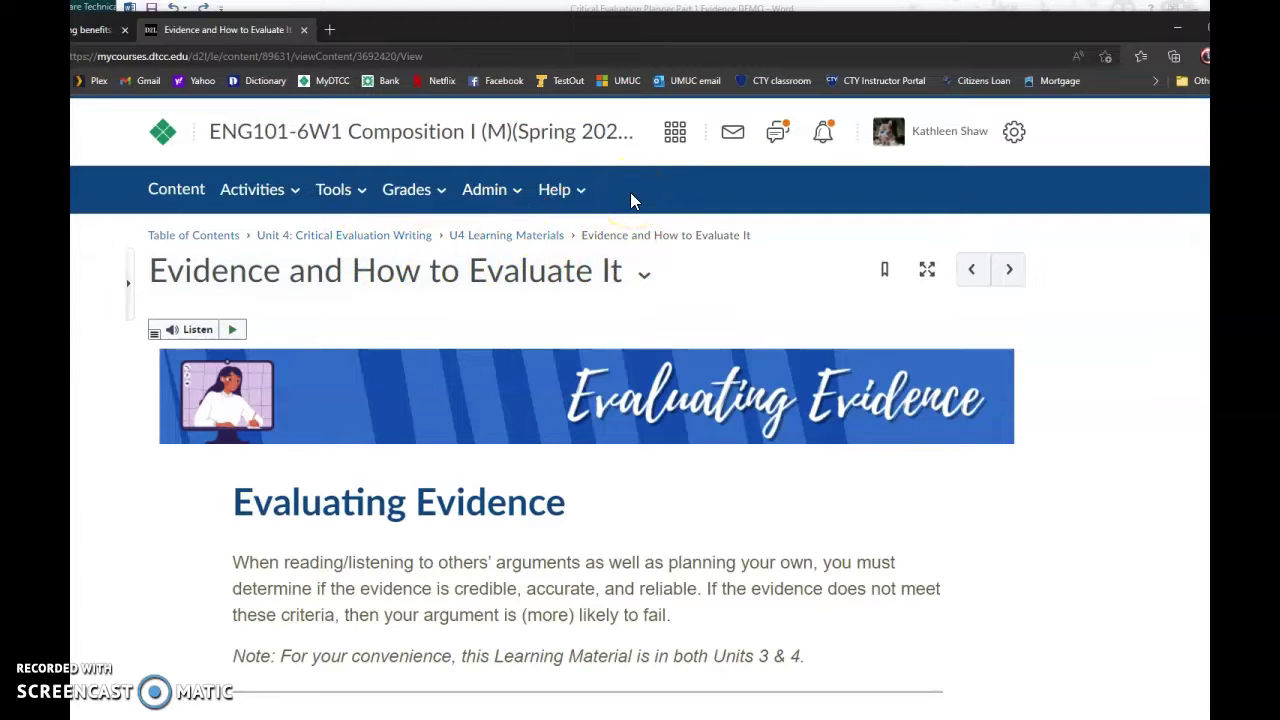
Look through the resource's Types of Evidence, from Statistics to Hypothetical Examples, highlighting text along the way
scroll(363, 354, "down", 4)
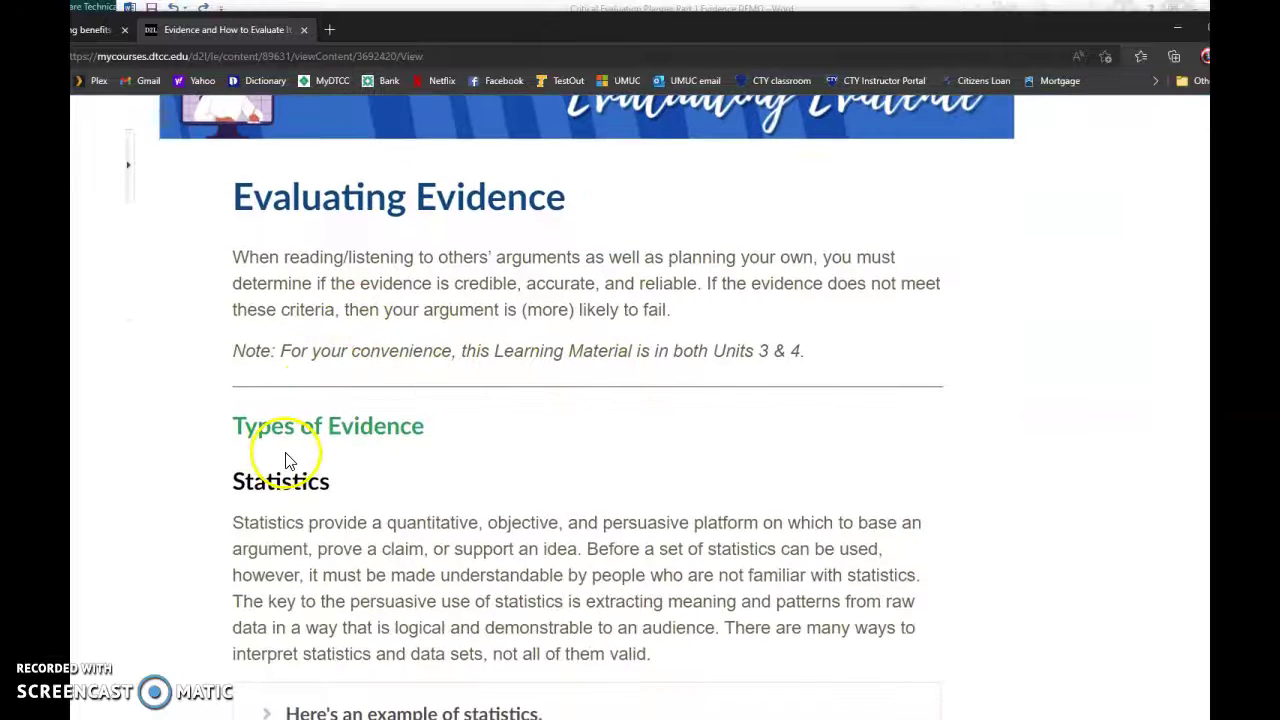
scroll(287, 452, "down", 1)
double_click(283, 316)
scroll(283, 316, "down", 2)
left_click_drag(229, 370, 770, 351)
scroll(723, 437, "down", 4)
left_click_drag(306, 491, 232, 492)
scroll(232, 497, "down", 4)
left_click_drag(445, 372, 210, 384)
scroll(210, 384, "down", 5)
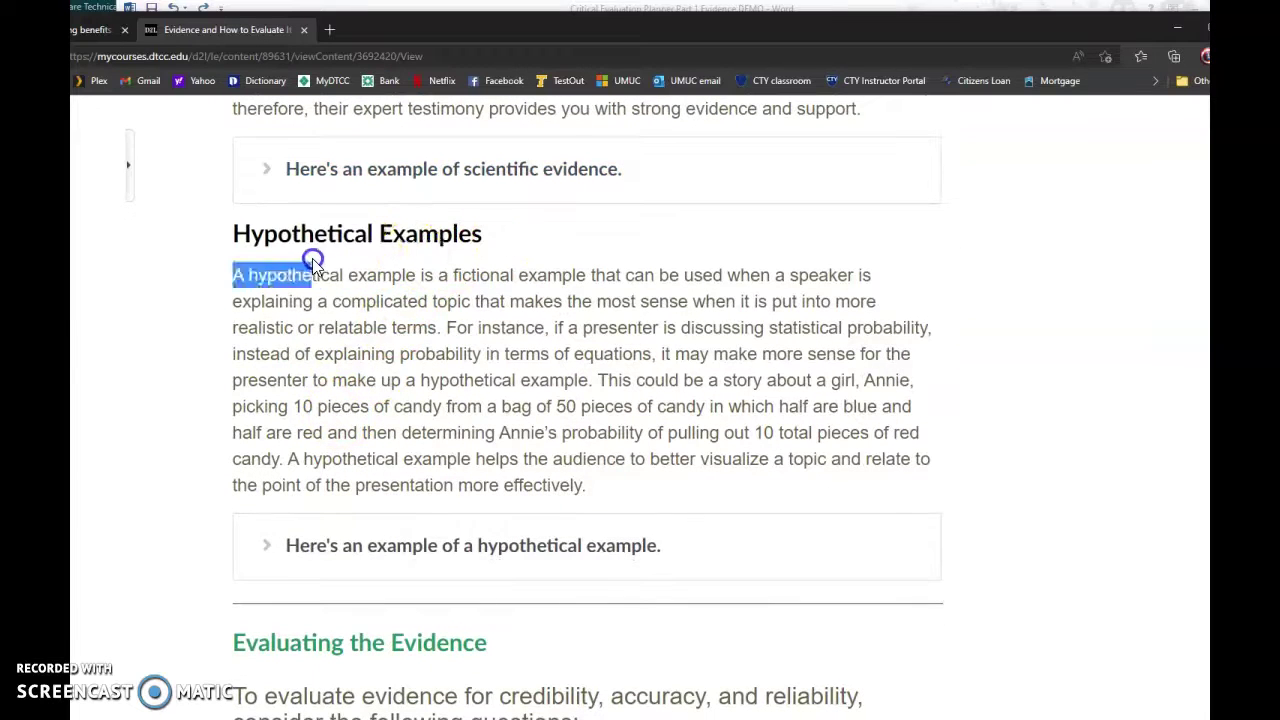
left_click_drag(312, 258, 311, 255)
left_click_drag(308, 242, 308, 242)
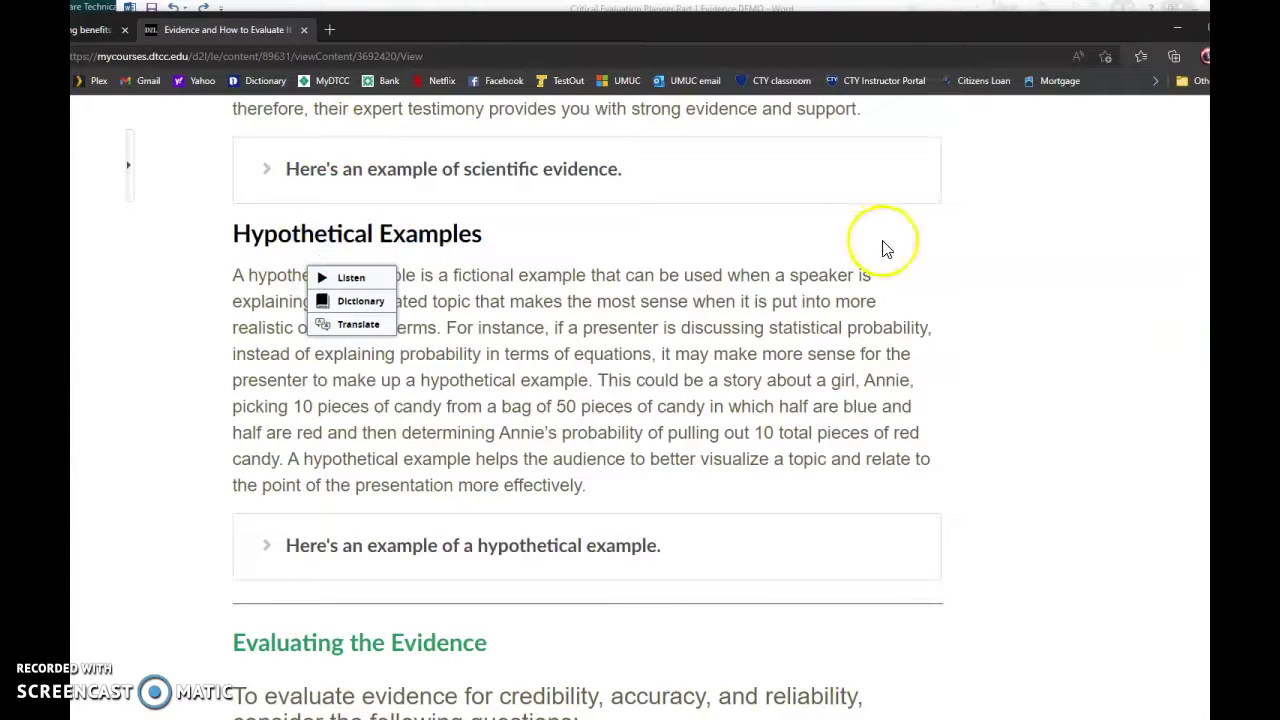
Check the planner's Evidence 1 questions and switch back to the resource's section on personal experience, anecdotes, and testimonials
left_click(871, 8)
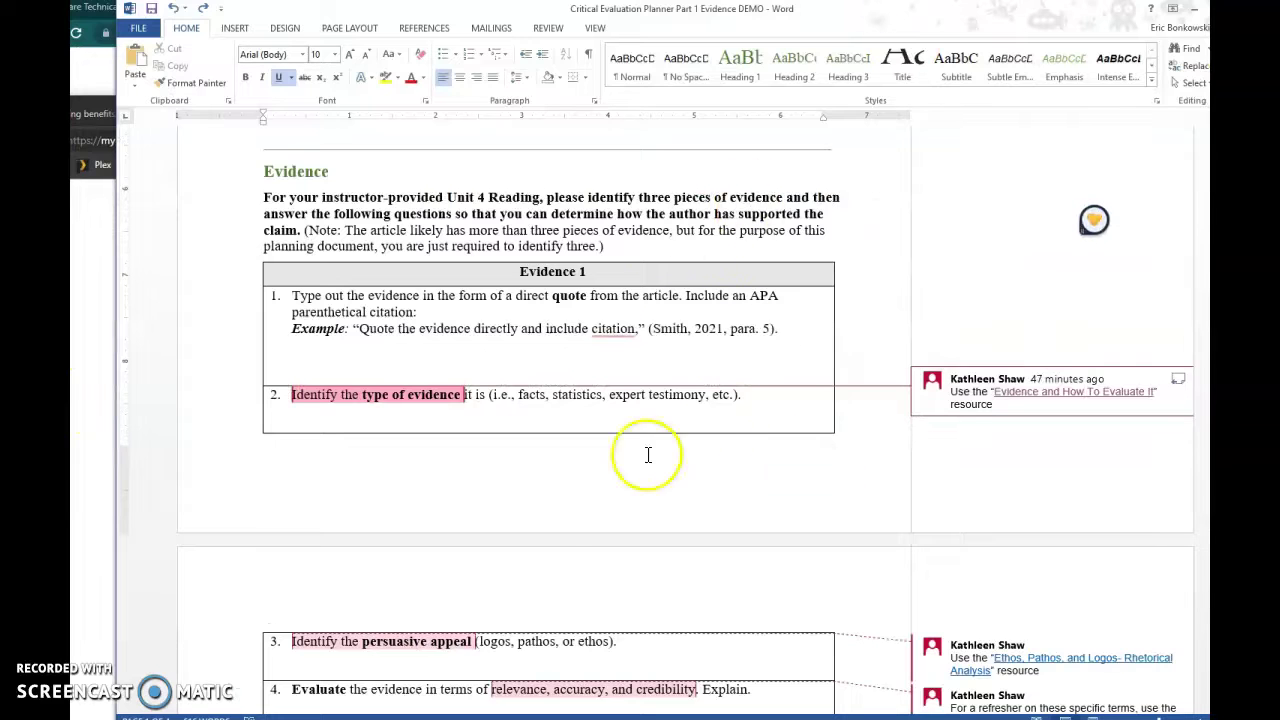
scroll(554, 517, "down", 3)
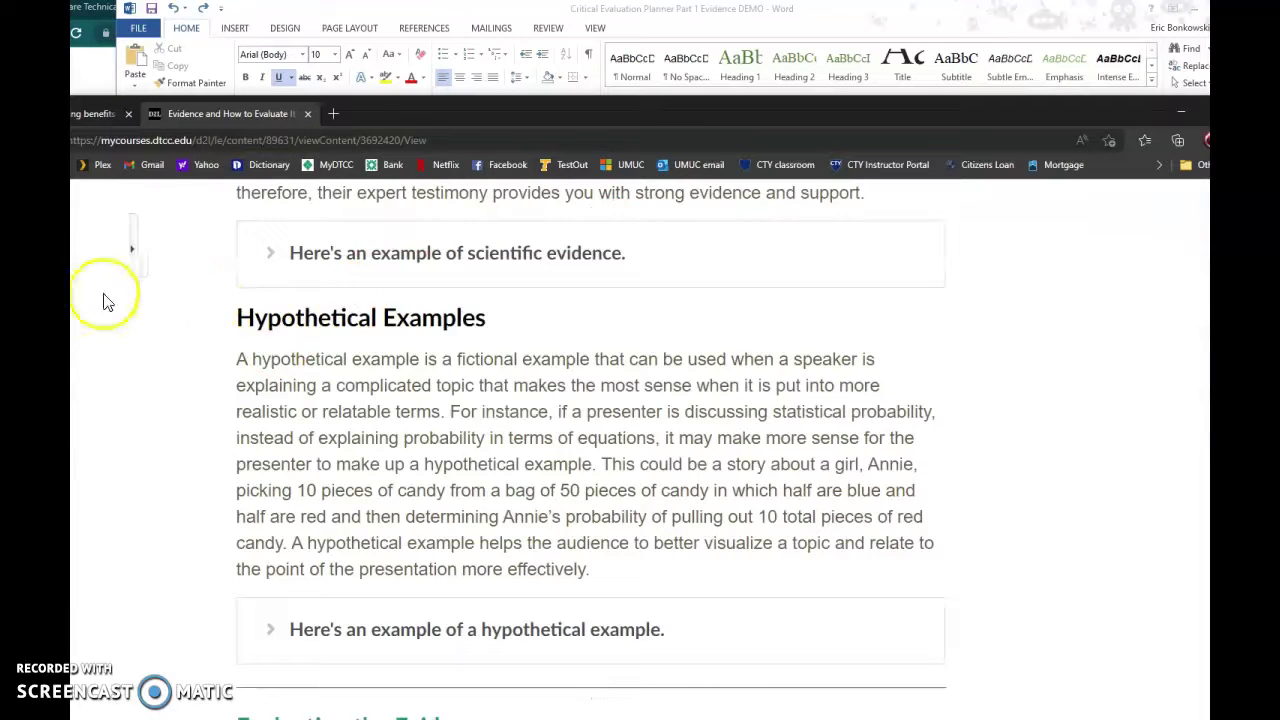
left_click_drag(455, 115, 531, 24)
scroll(417, 497, "down", 5)
scroll(414, 500, "up", 5)
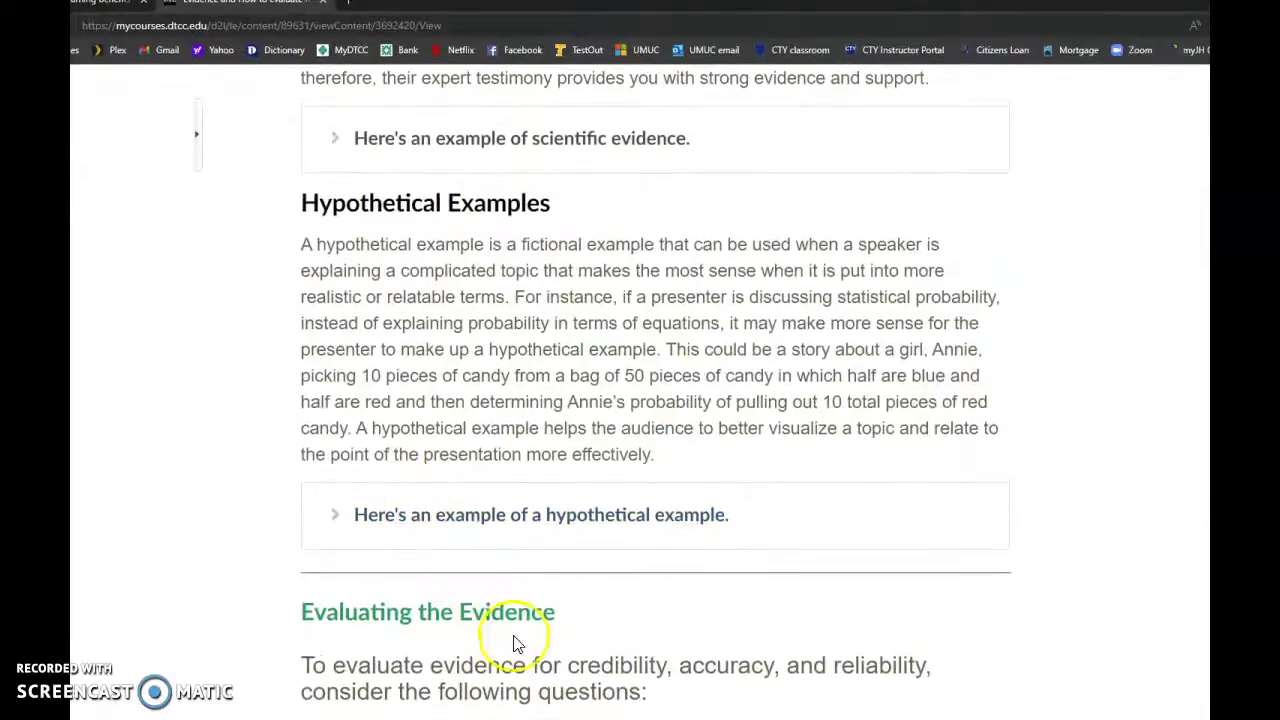
scroll(512, 640, "up", 12)
scroll(508, 645, "up", 1)
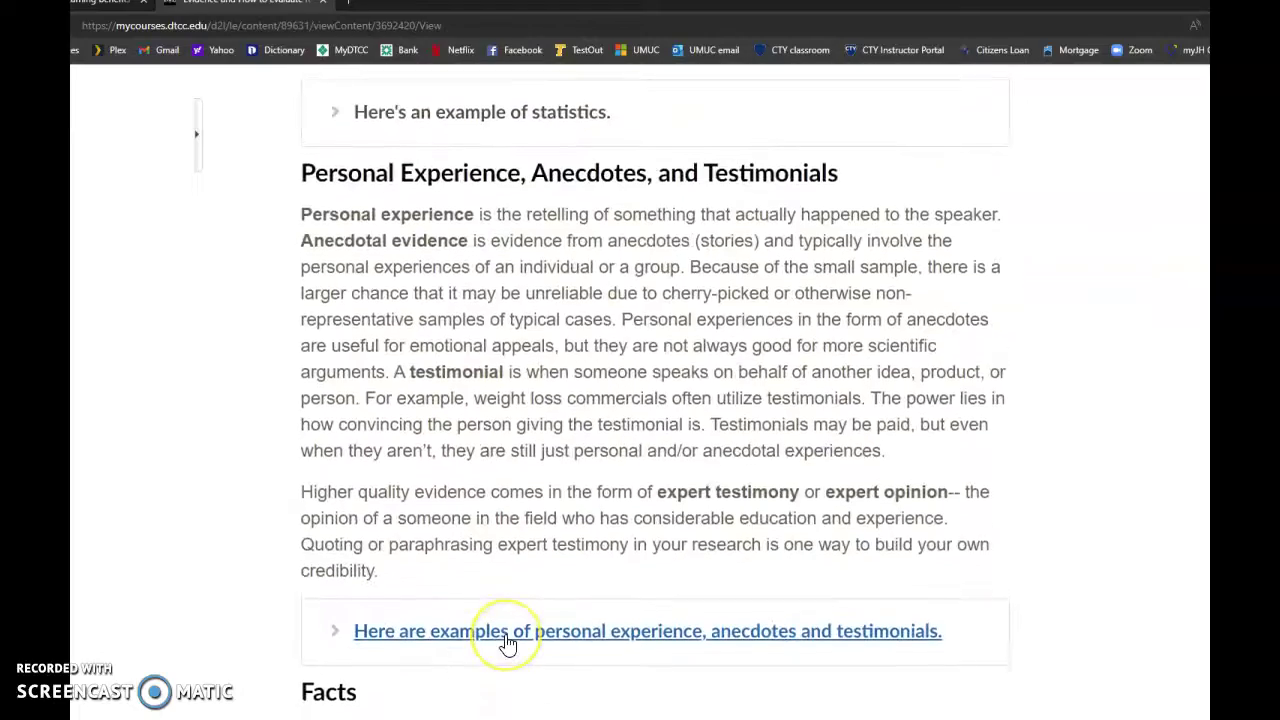
Look through the resource's Types of Evidence once more, from Statistics through Hypothetical Examples
scroll(508, 645, "up", 6)
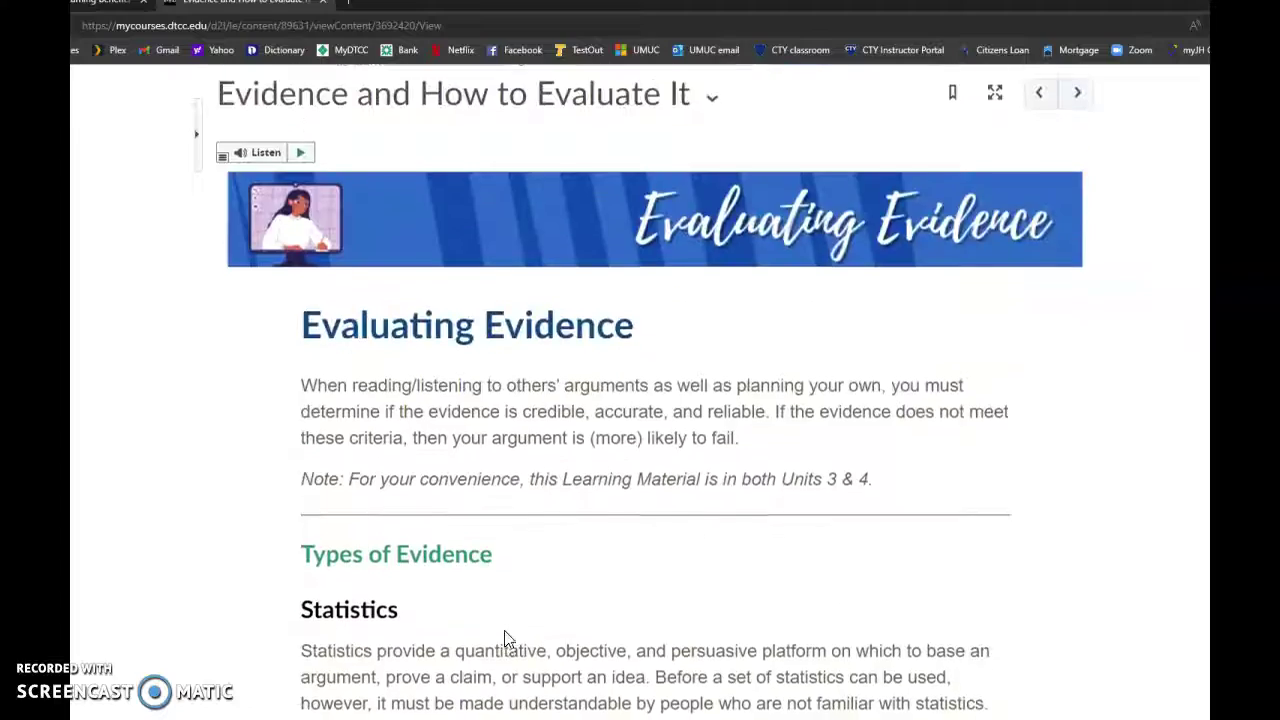
scroll(508, 635, "down", 3)
scroll(330, 420, "down", 4)
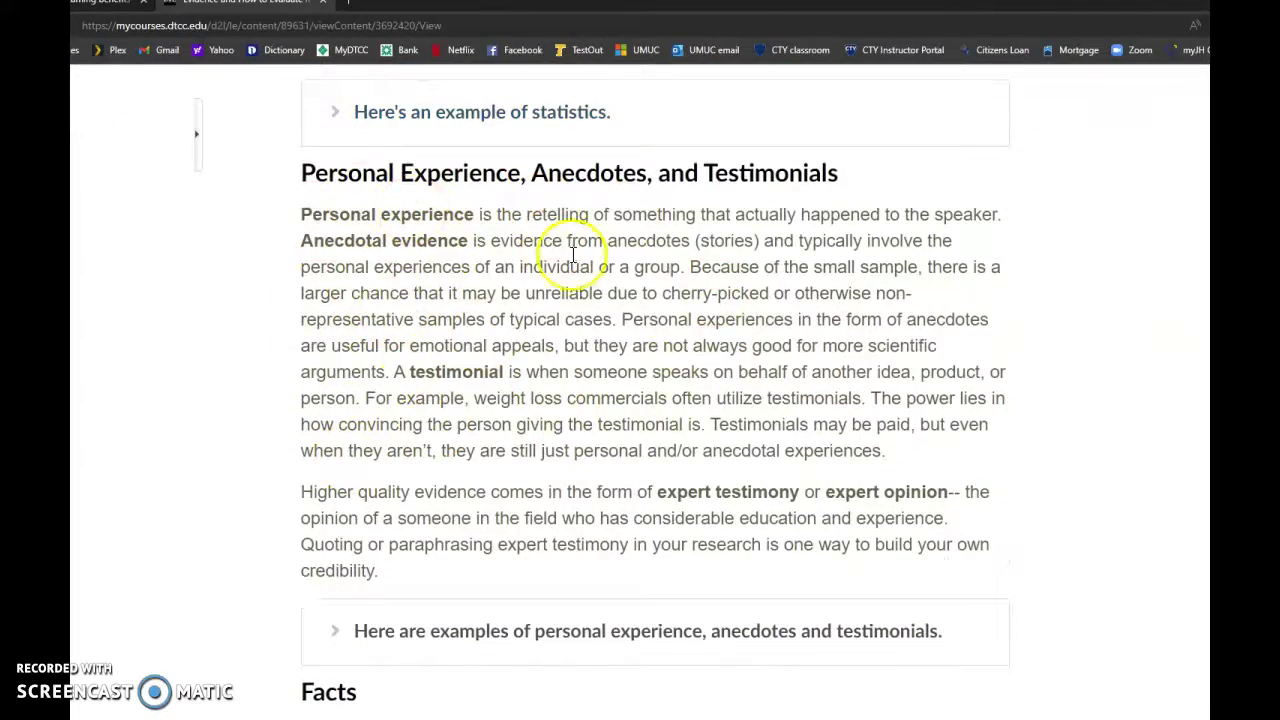
scroll(400, 400, "down", 2)
scroll(463, 546, "down", 2)
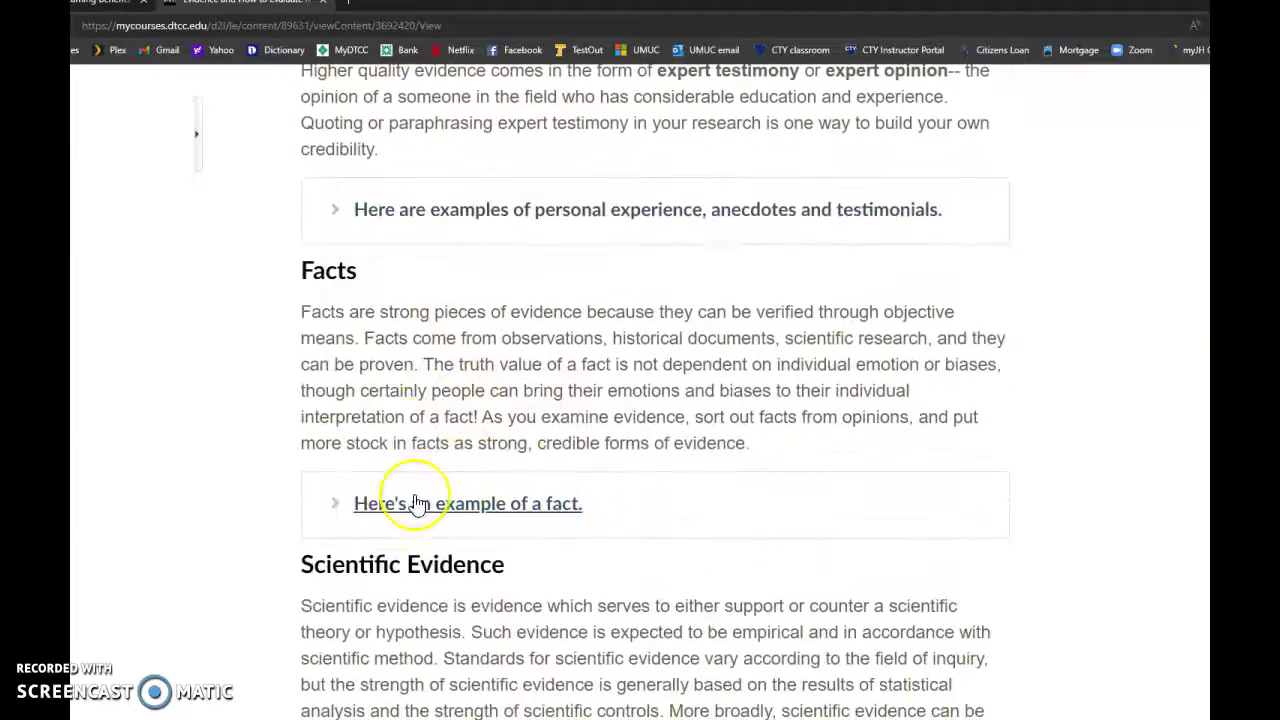
scroll(443, 563, "down", 2)
scroll(471, 518, "down", 3)
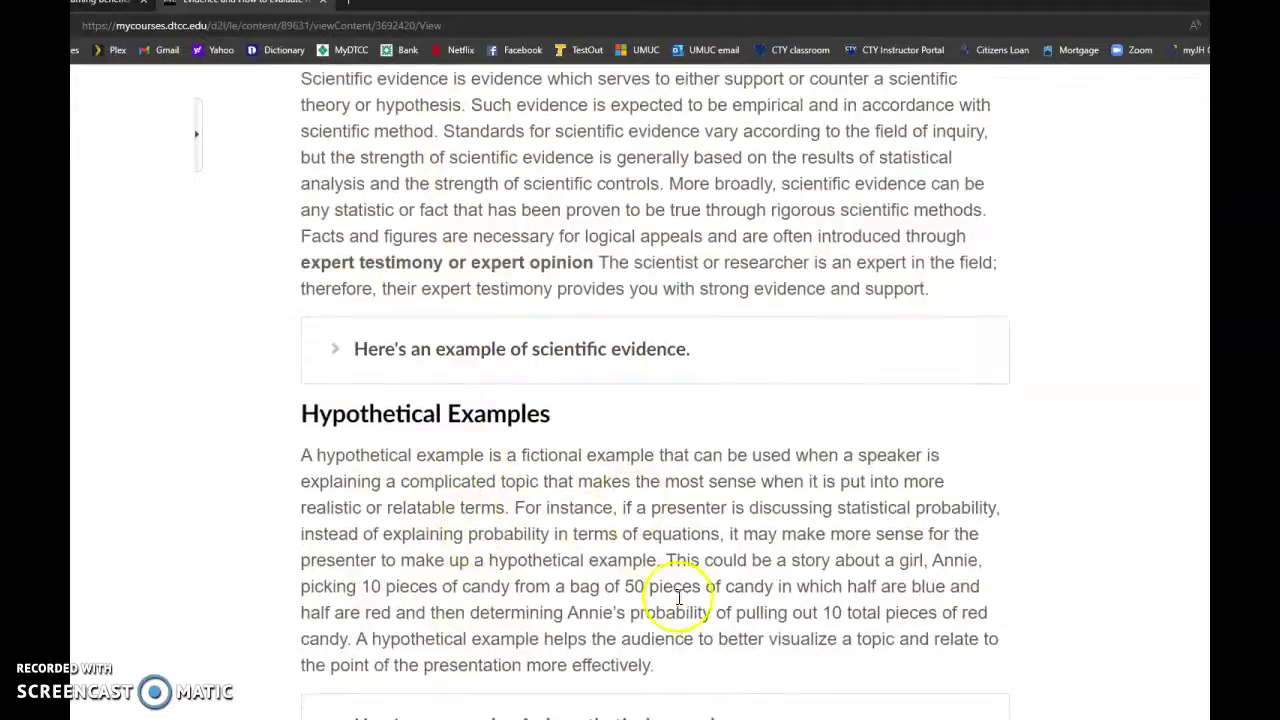
scroll(634, 543, "down", 5)
scroll(575, 585, "up", 15)
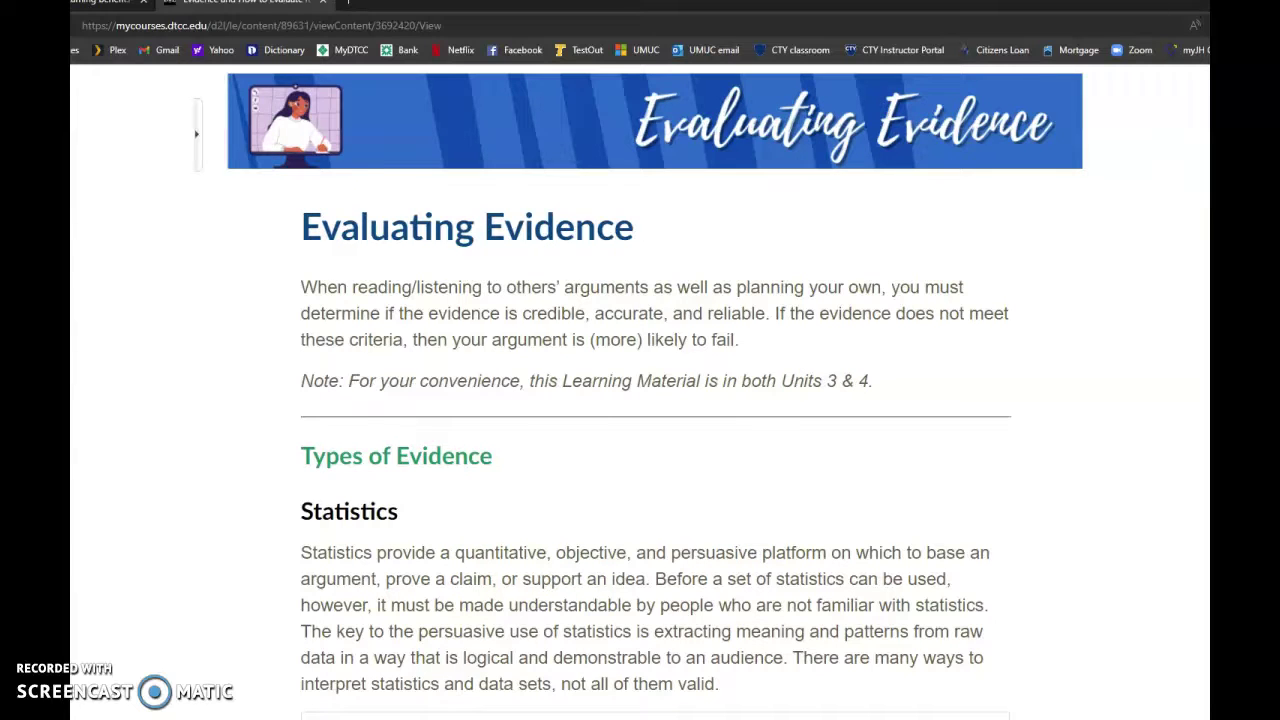
Switch to the “Ungrading” article and copy the sentence from “Last summer, as I prepared my classes” through “get rid of grades.”
left_click_drag(640, 5, 678, 137)
left_click(872, 15)
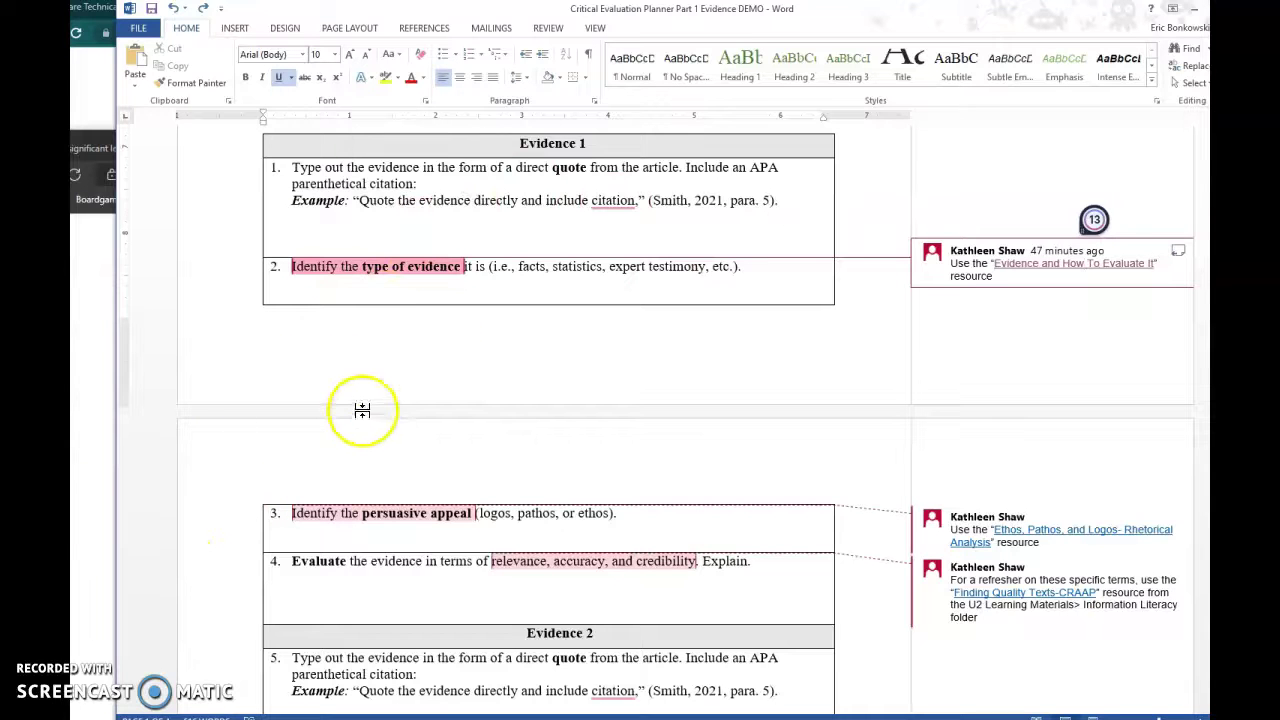
left_click(86, 497)
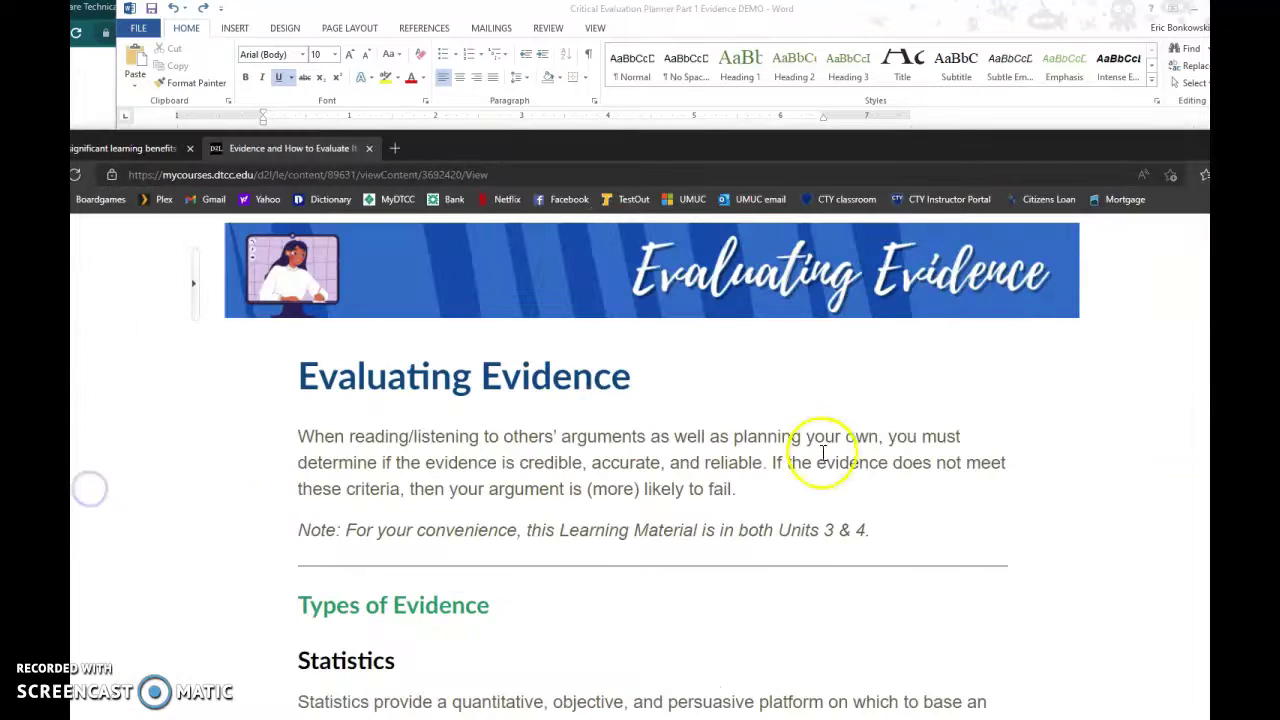
left_click_drag(886, 168, 832, 108)
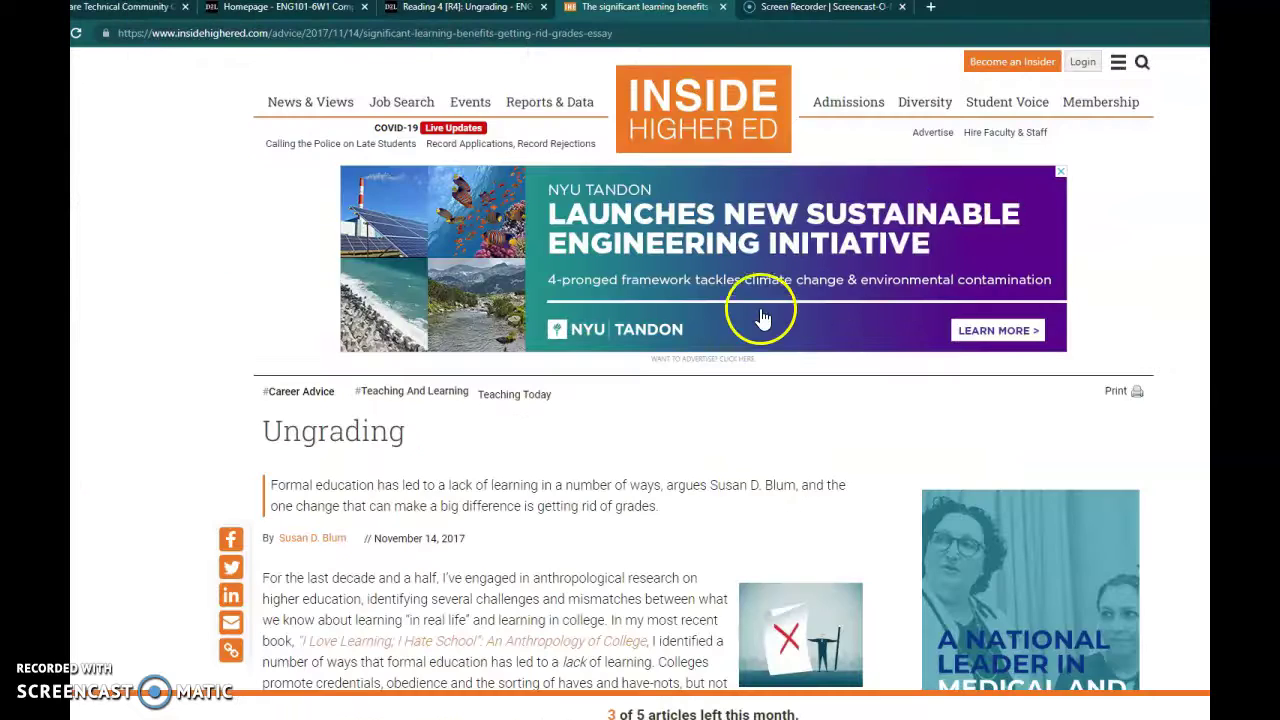
scroll(757, 314, "down", 3)
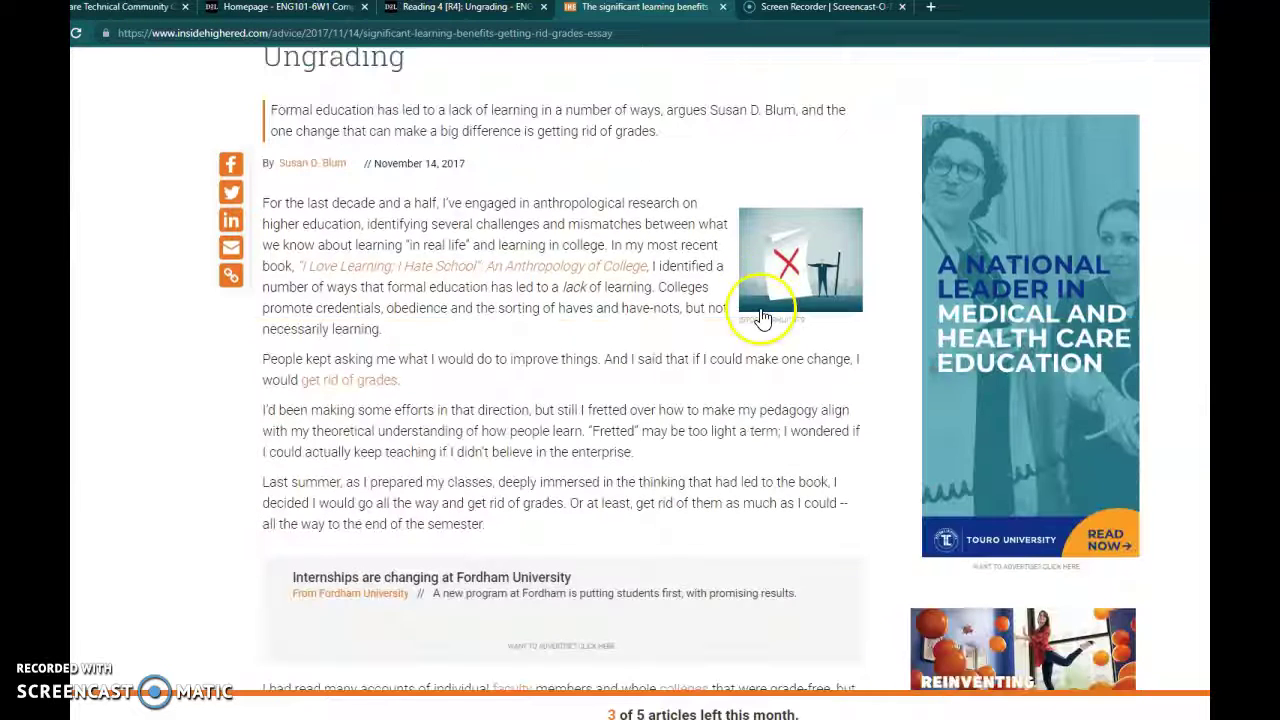
scroll(520, 512, "down", 1)
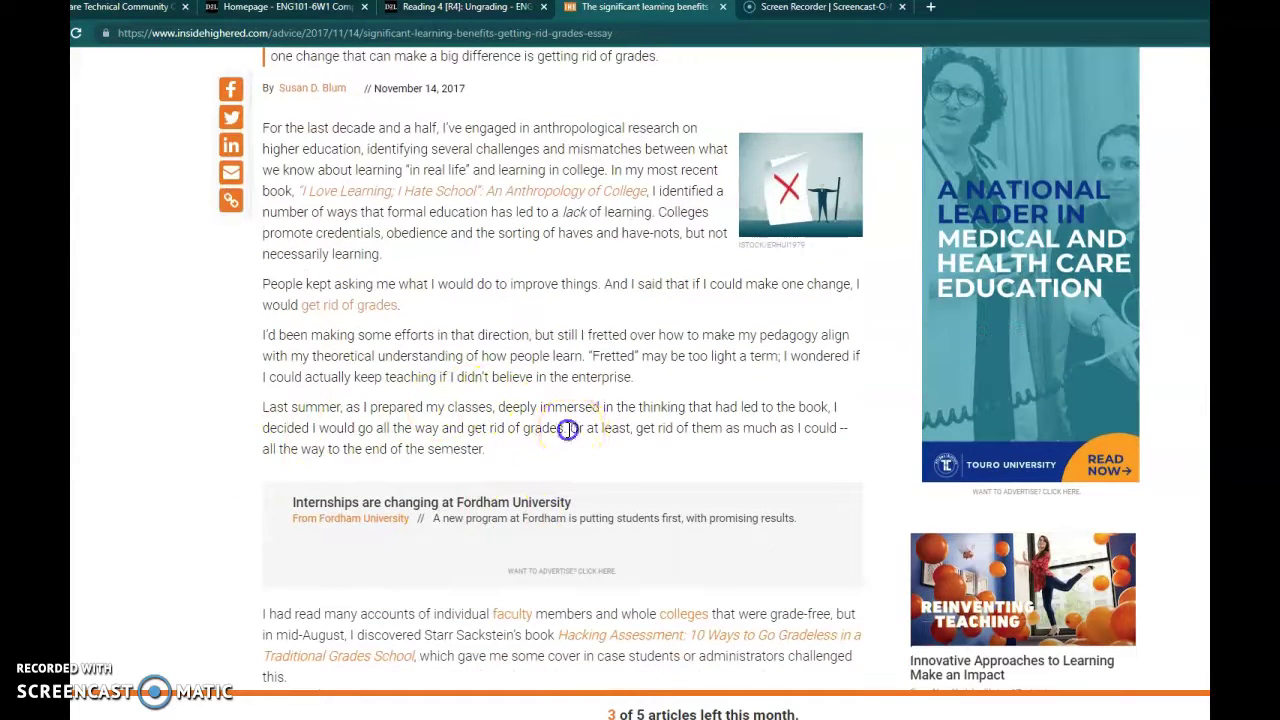
left_click_drag(567, 429, 250, 413)
right_click(348, 413)
left_click(392, 428)
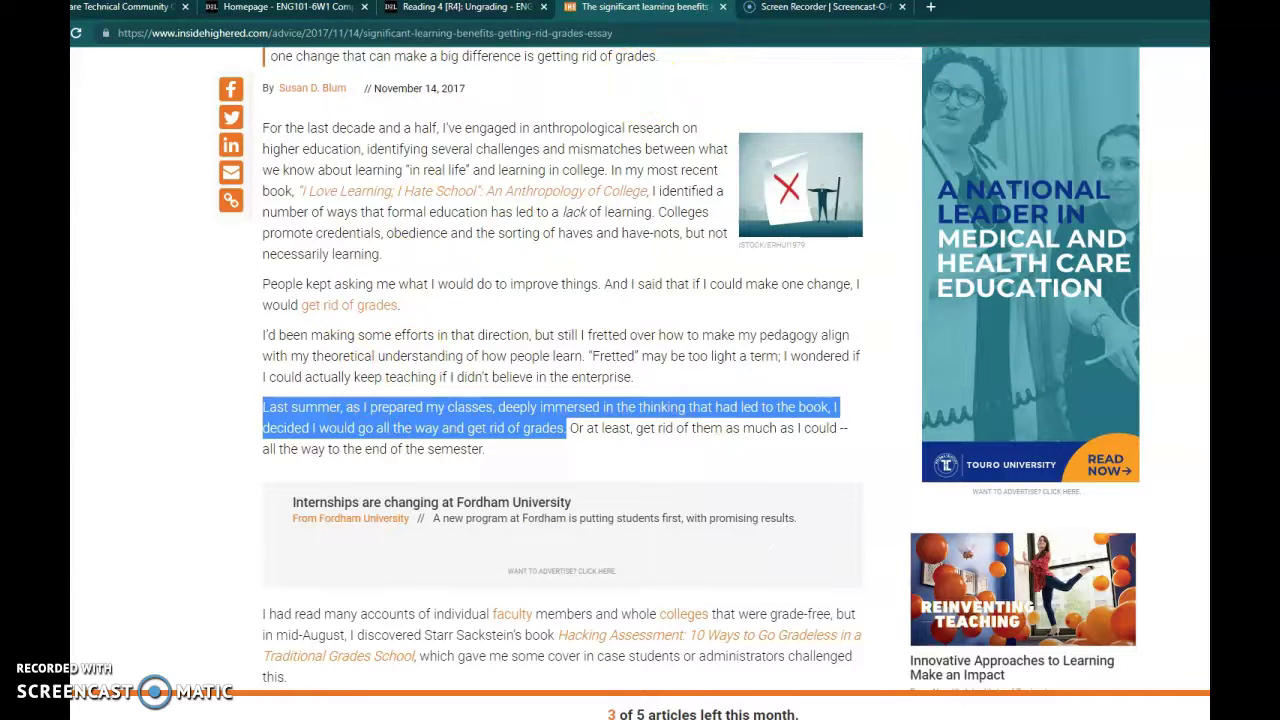
Return to the evidence resource and read the Personal Experience, Anecdotes, and Testimonials section, including its paragraph on expert testimony
key("alt+Tab")
scroll(563, 500, "down", 10)
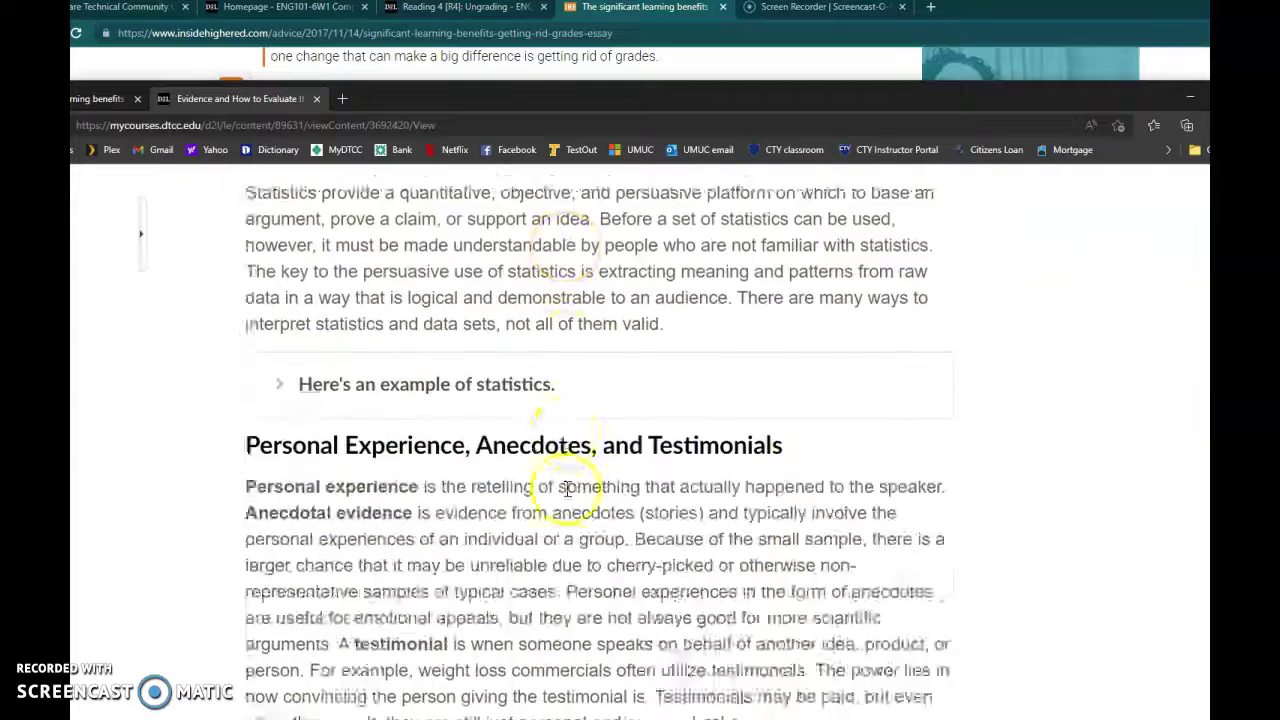
scroll(565, 490, "down", 2)
scroll(525, 487, "up", 3)
scroll(488, 460, "down", 3)
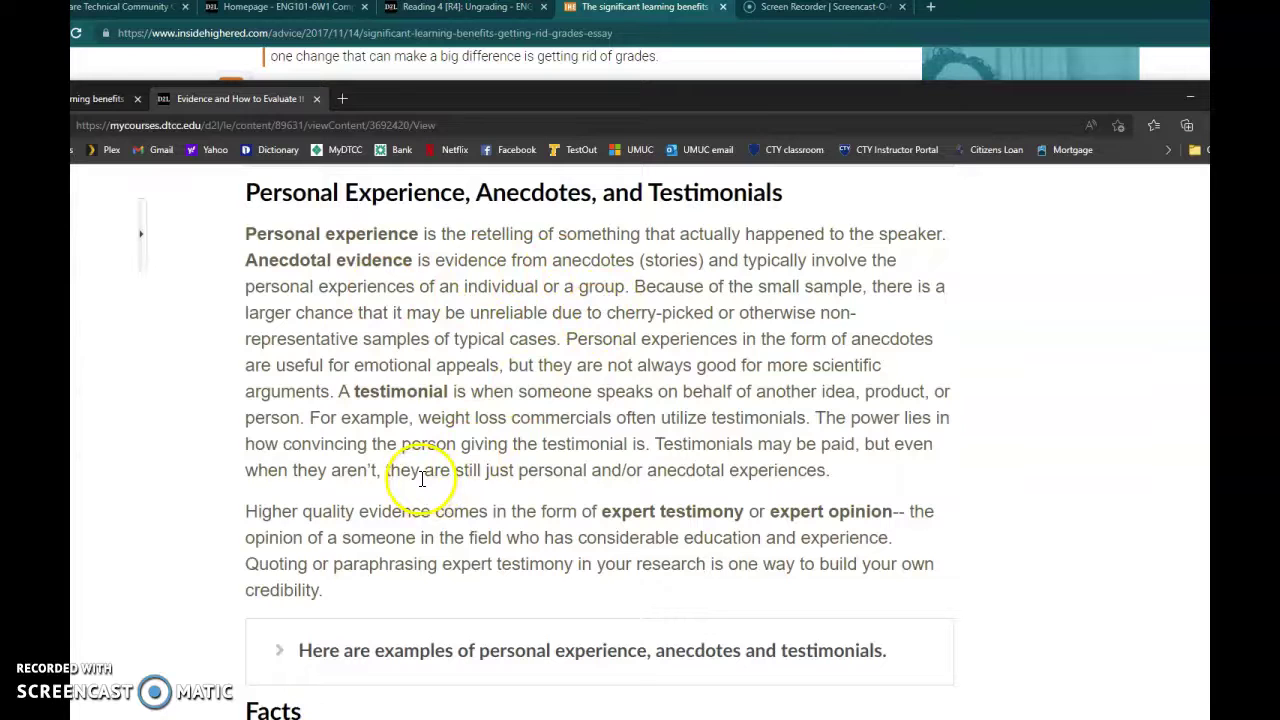
scroll(424, 467, "down", 1)
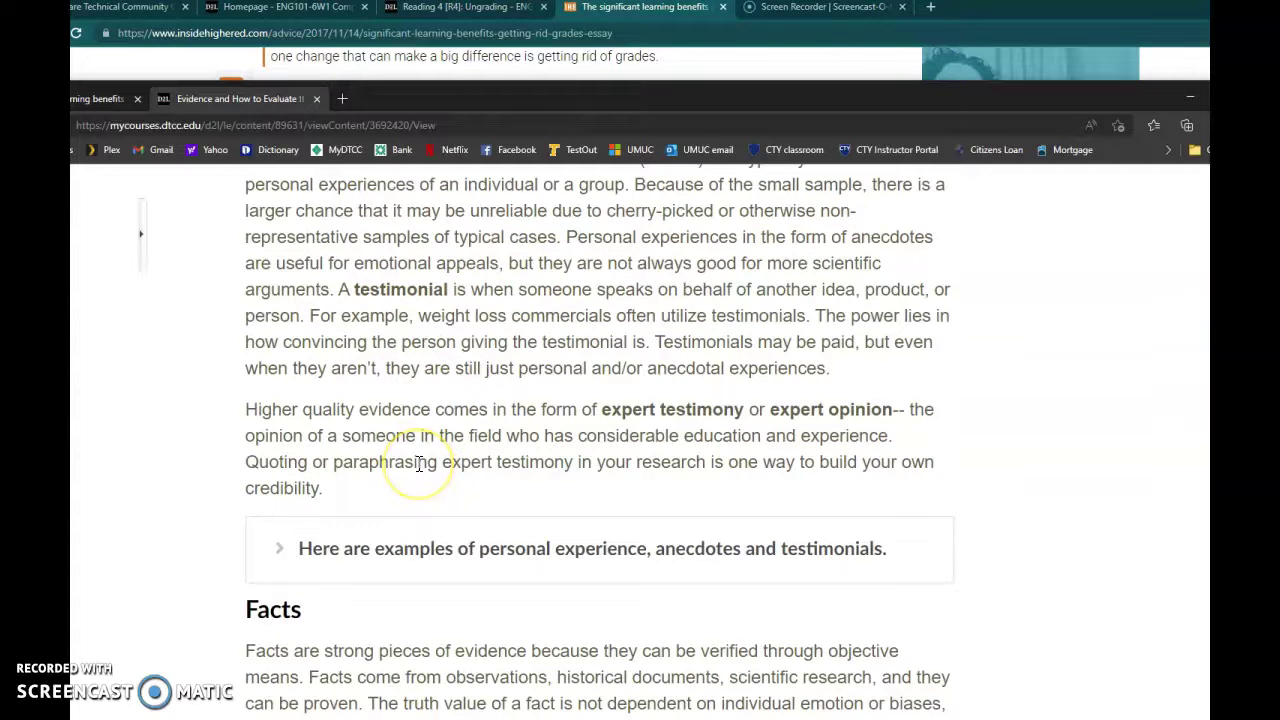
scroll(420, 463, "down", 1)
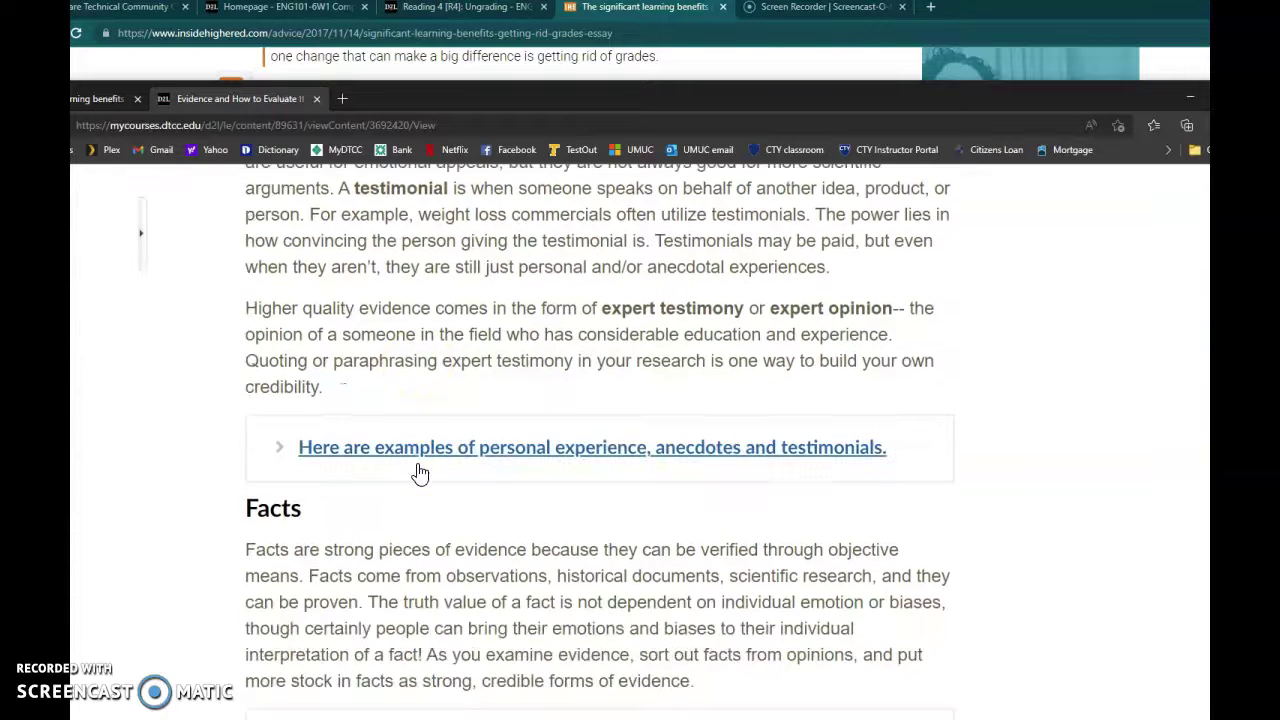
scroll(420, 473, "up", 1)
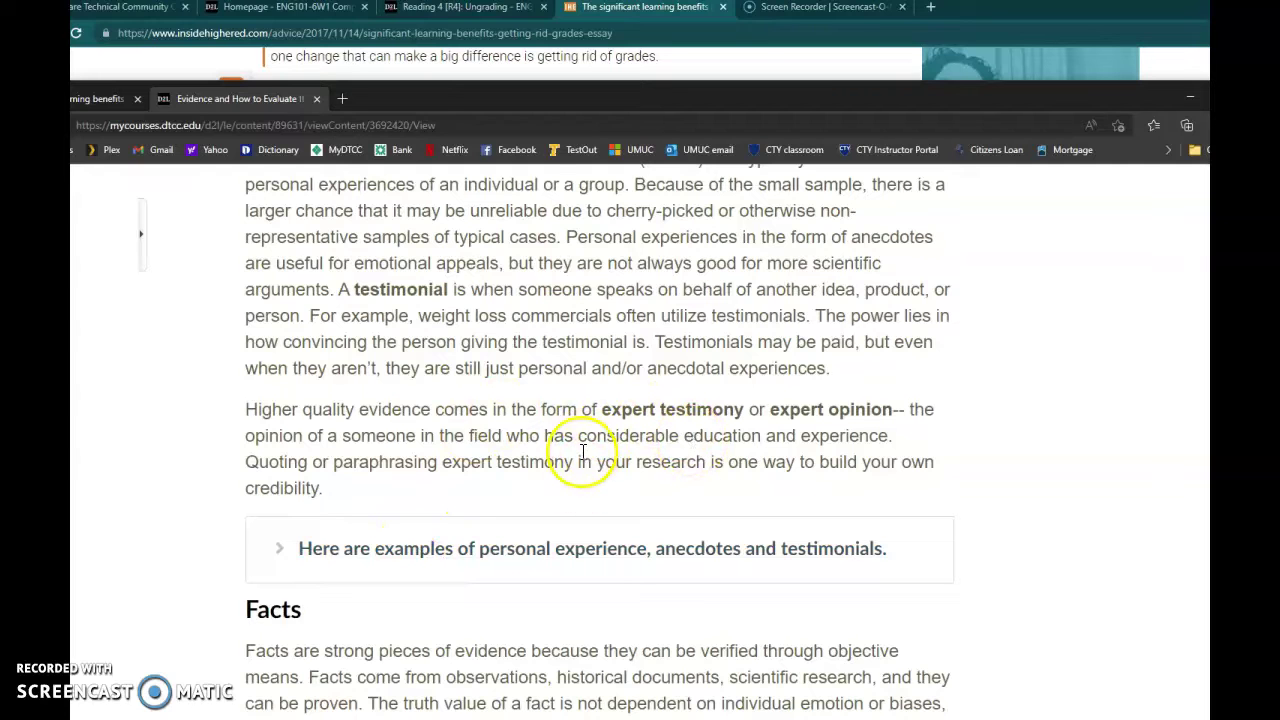
scroll(502, 457, "down", 1)
Expand the examples of personal experience, anecdotes and testimonials, and compare them with the section's definitions
left_click(503, 446)
scroll(503, 446, "down", 3)
scroll(504, 458, "down", 5)
scroll(505, 458, "up", 5)
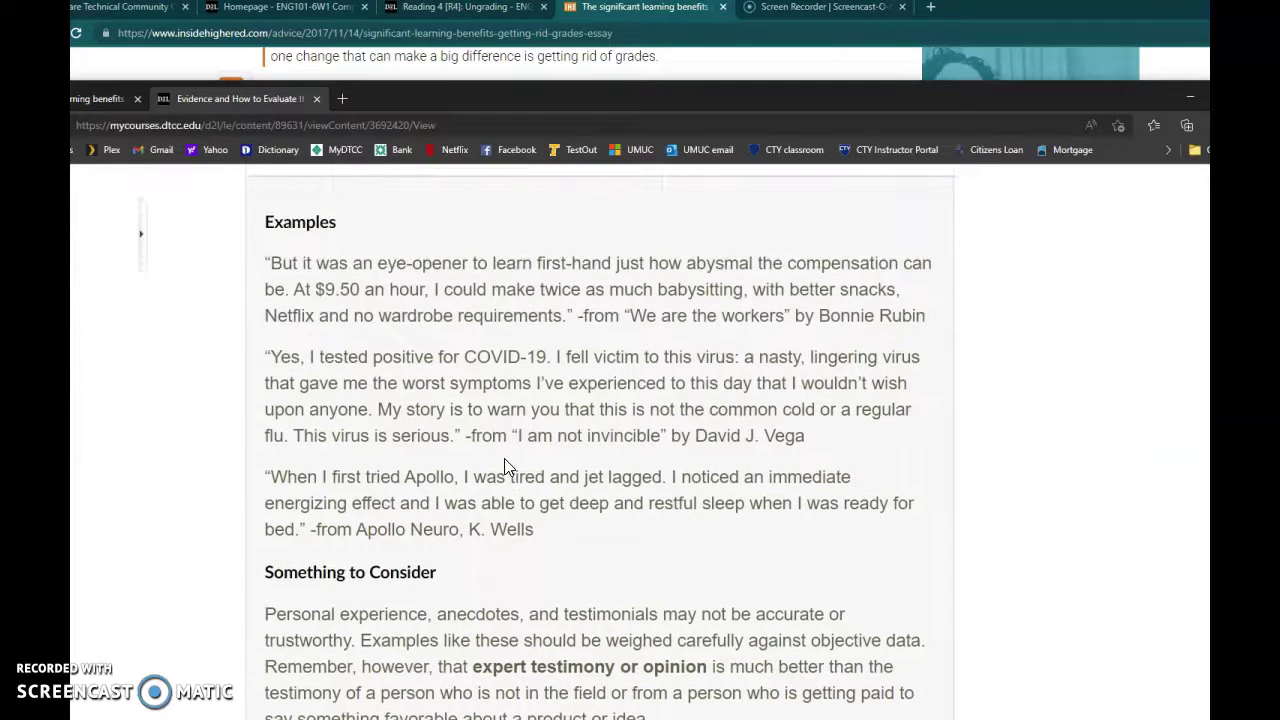
scroll(505, 465, "up", 4)
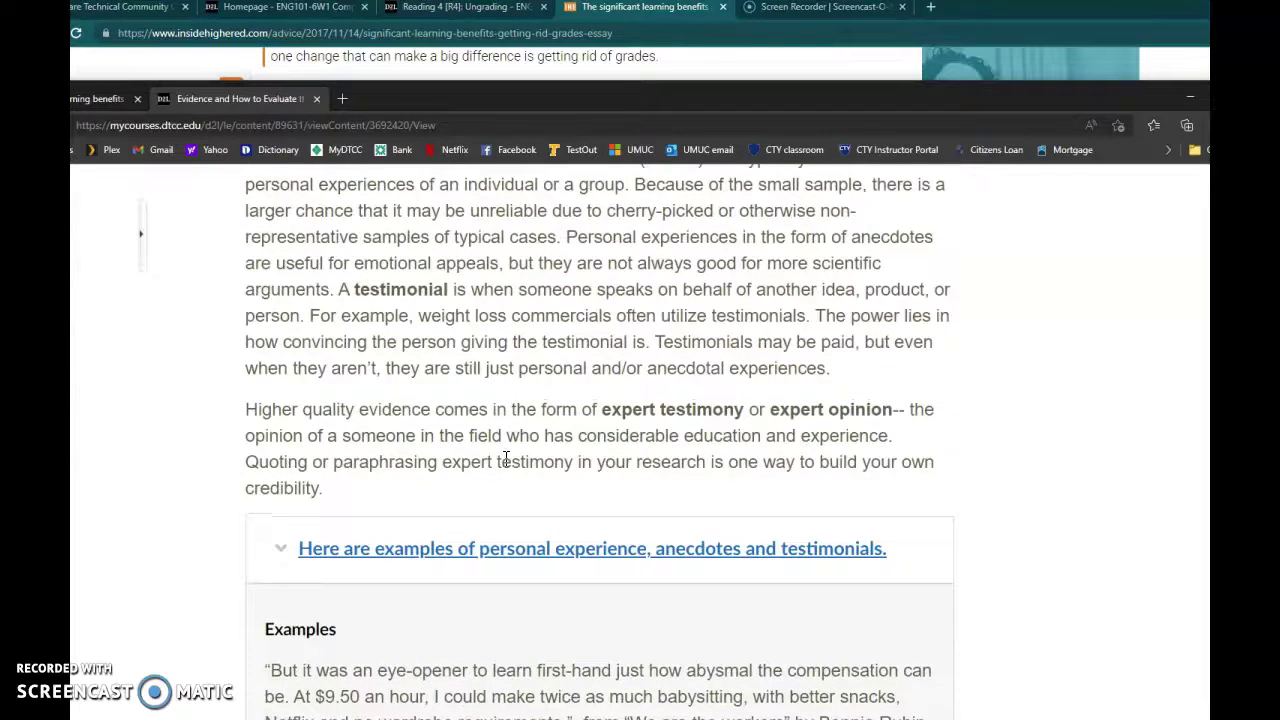
left_click_drag(705, 105, 702, 72)
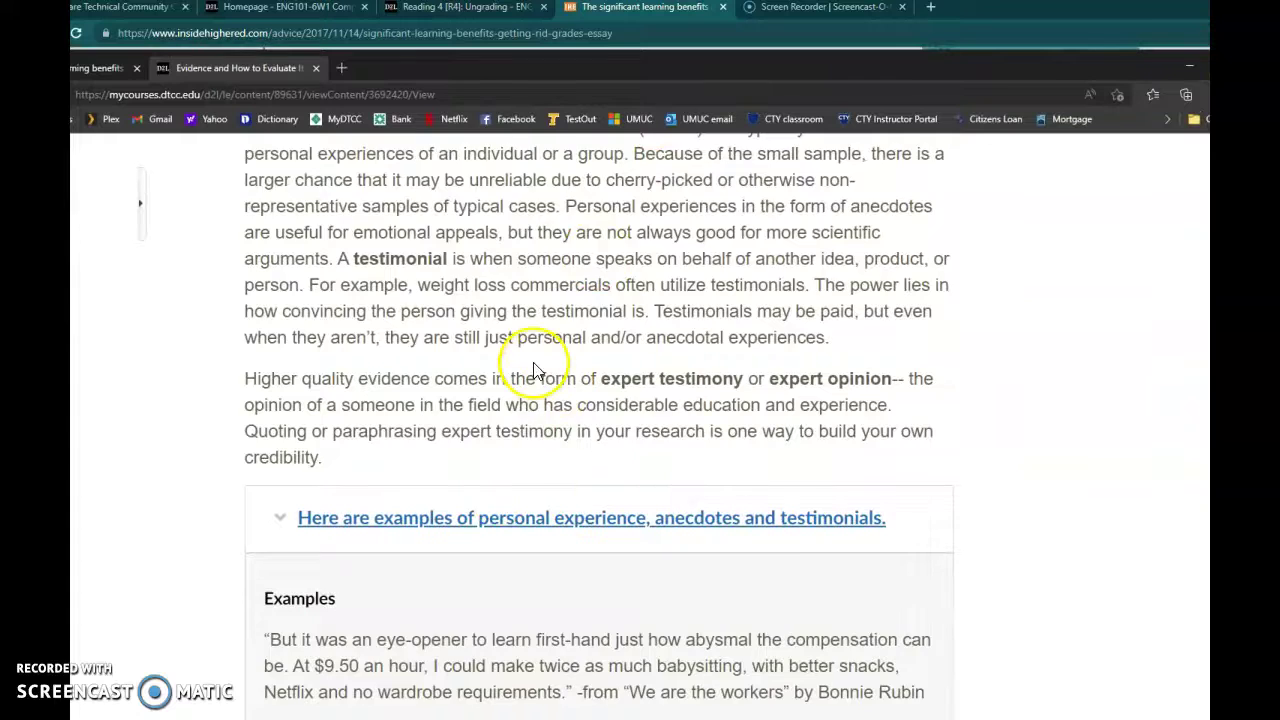
scroll(529, 360, "up", 2)
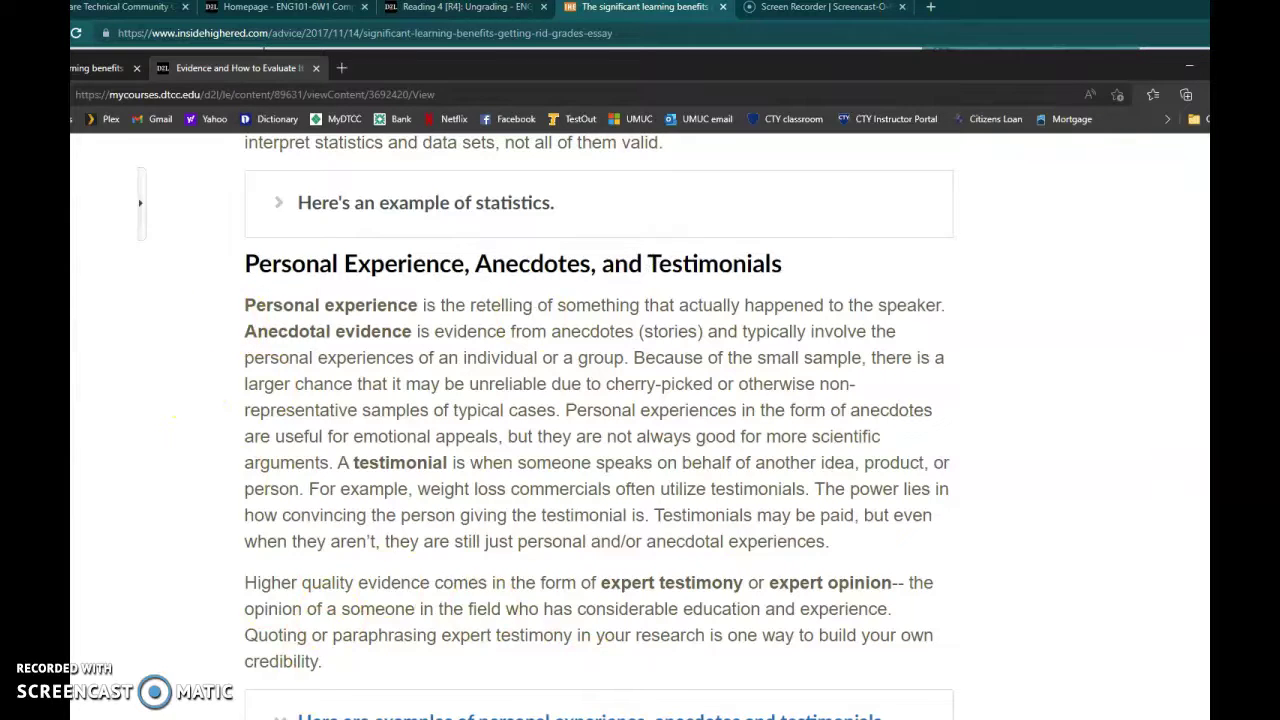
In the Word planner, add an opening quotation mark and the copied “Last summer…” sentence below the example in Evidence 1, question 1
key("alt+Tab")
scroll(463, 531, "up", 3)
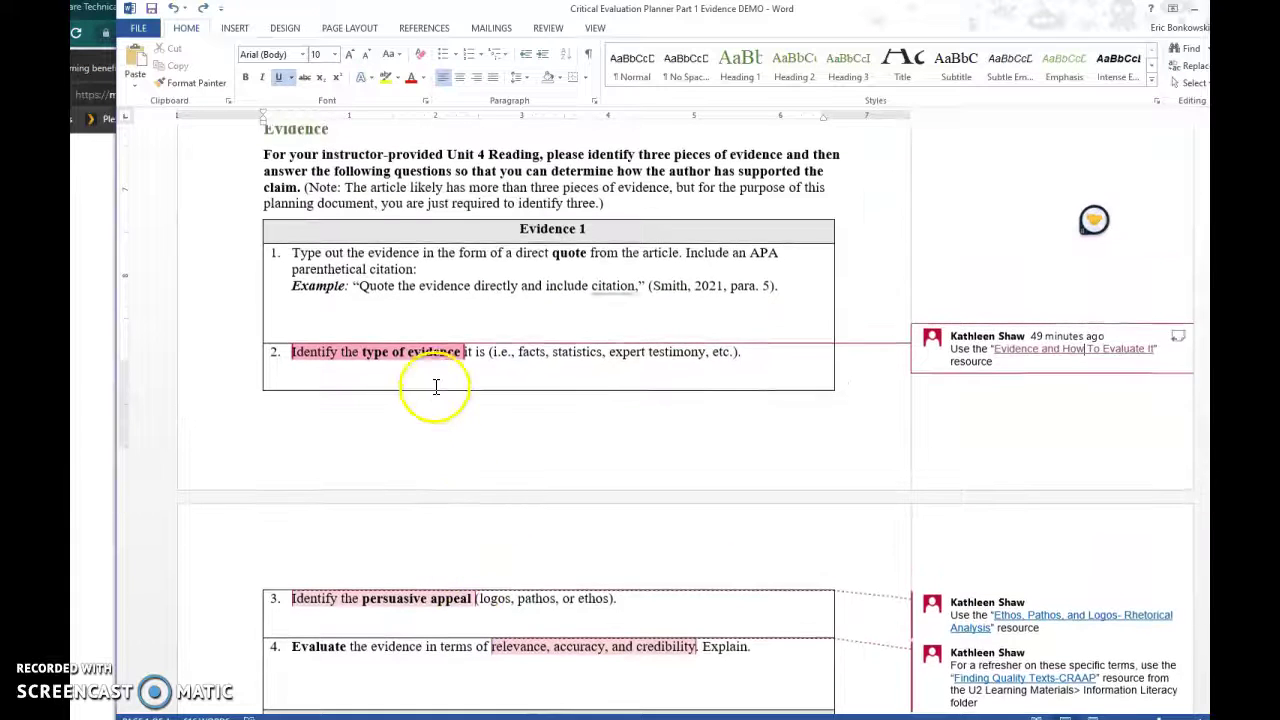
scroll(436, 387, "down", 1)
left_click(753, 310)
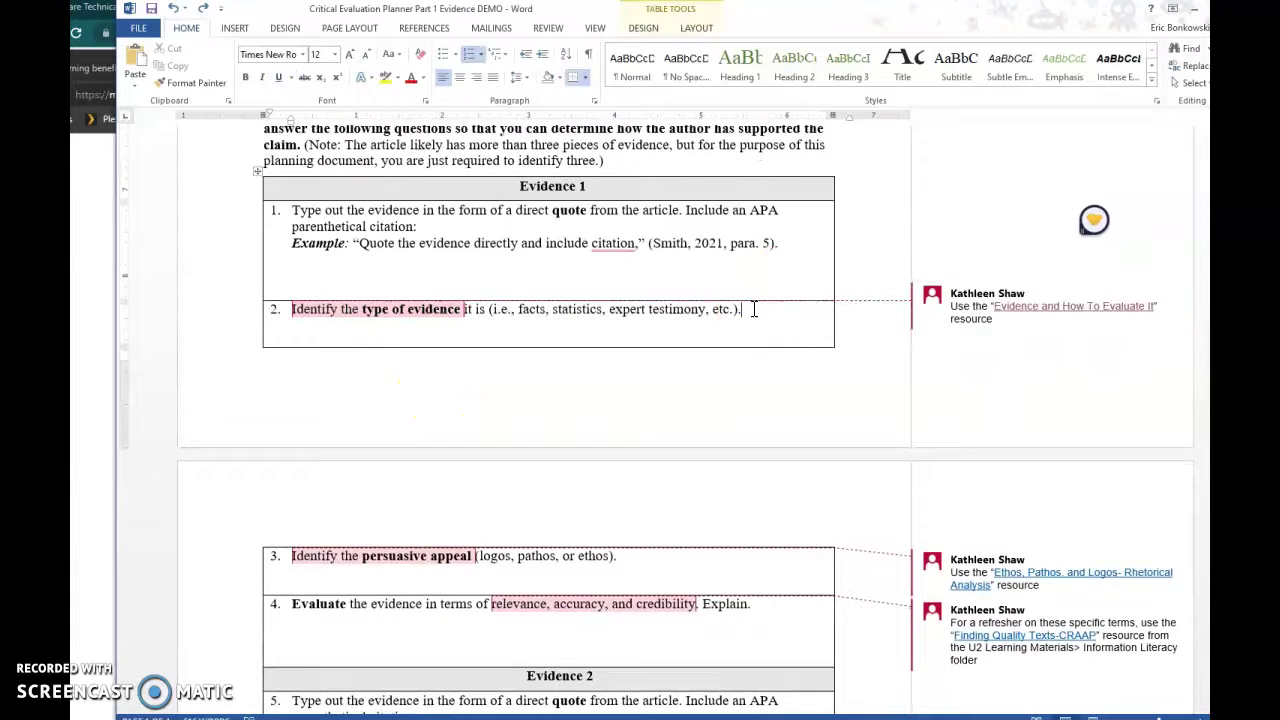
left_click(481, 266)
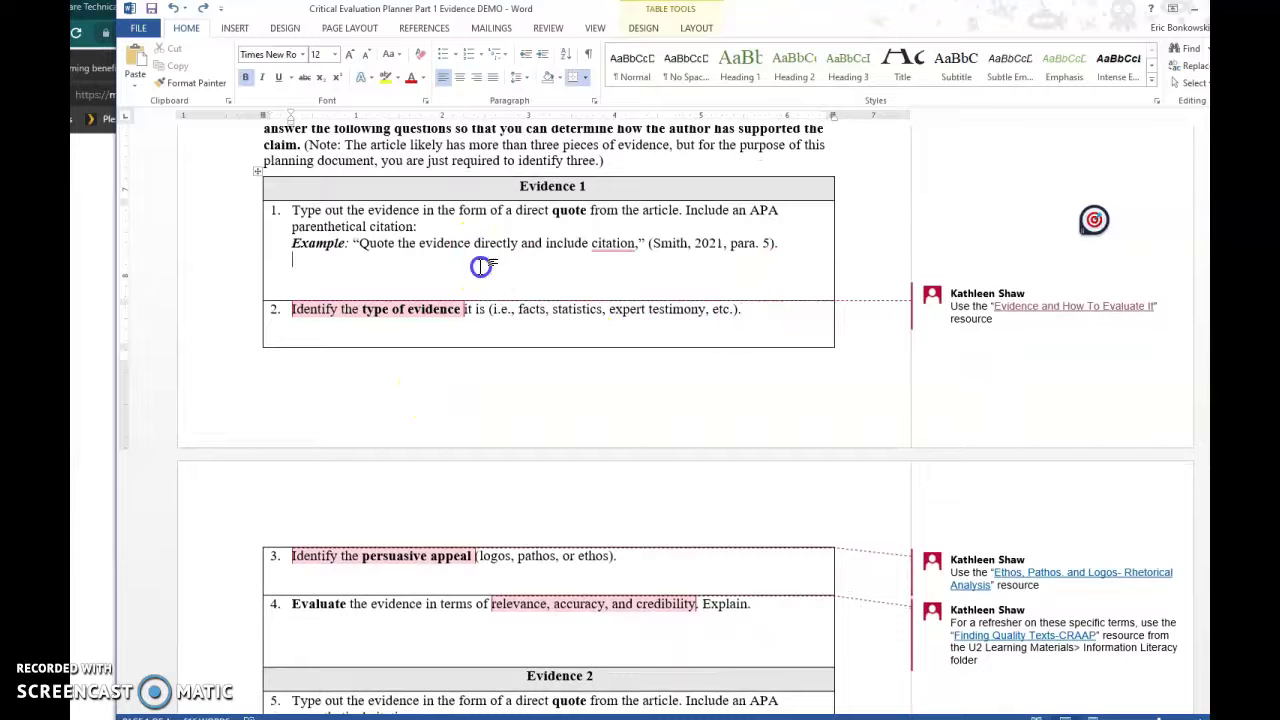
key("Return")
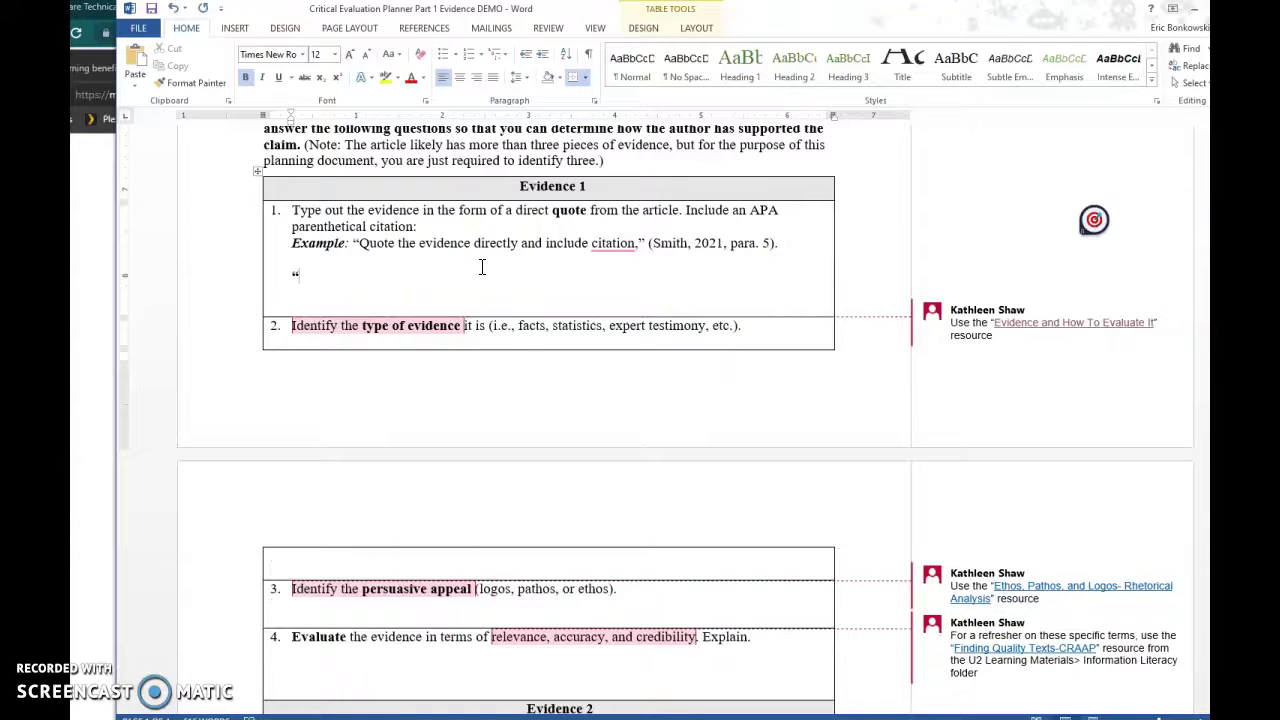
type("Last summer, as I prepared my classes, deeply immersed in the thinking that had led to the book, I decided I would go all the way and get rid of grades.")
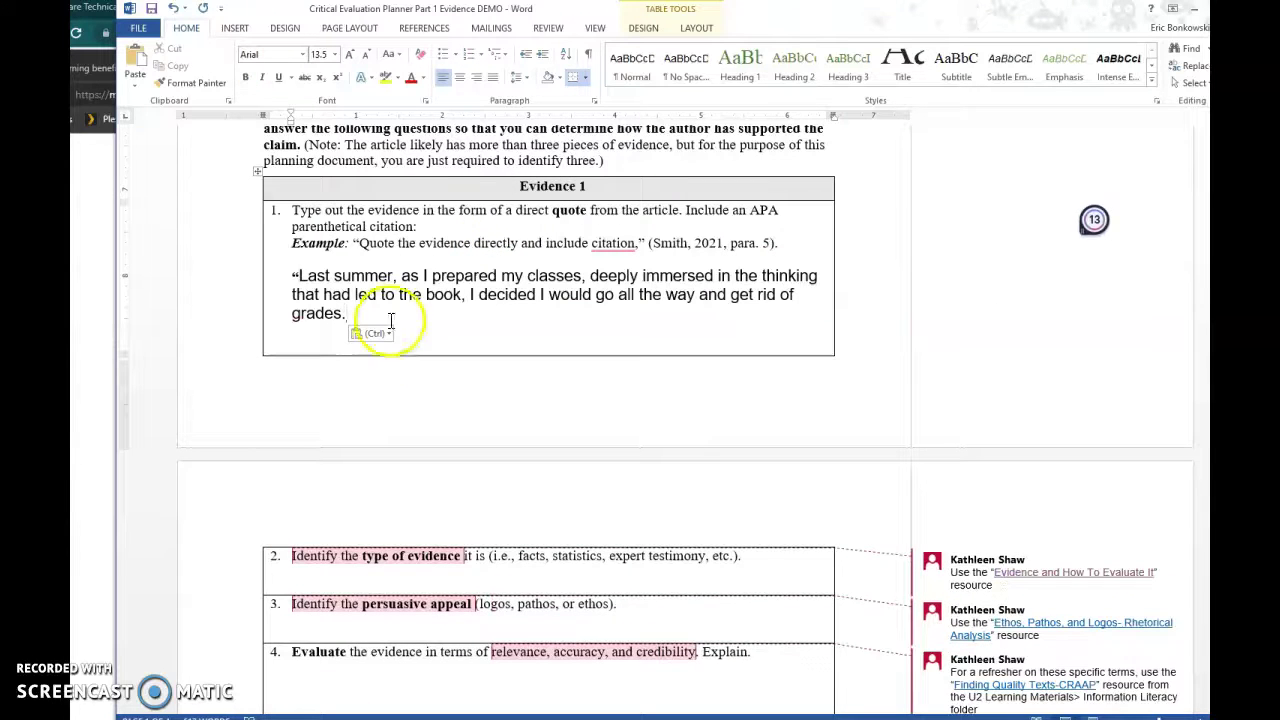
Format the inserted “Last summer…” sentence in Times New Roman, size 12
left_click_drag(371, 323, 300, 277)
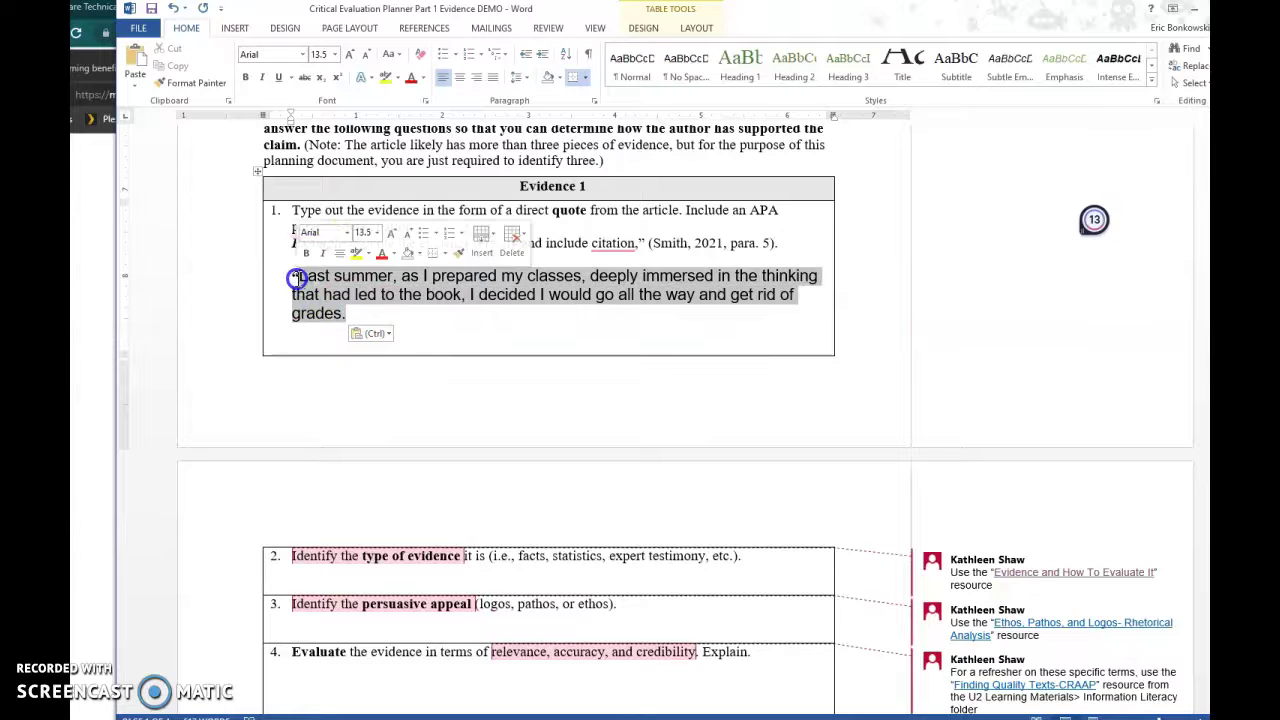
left_click(301, 55)
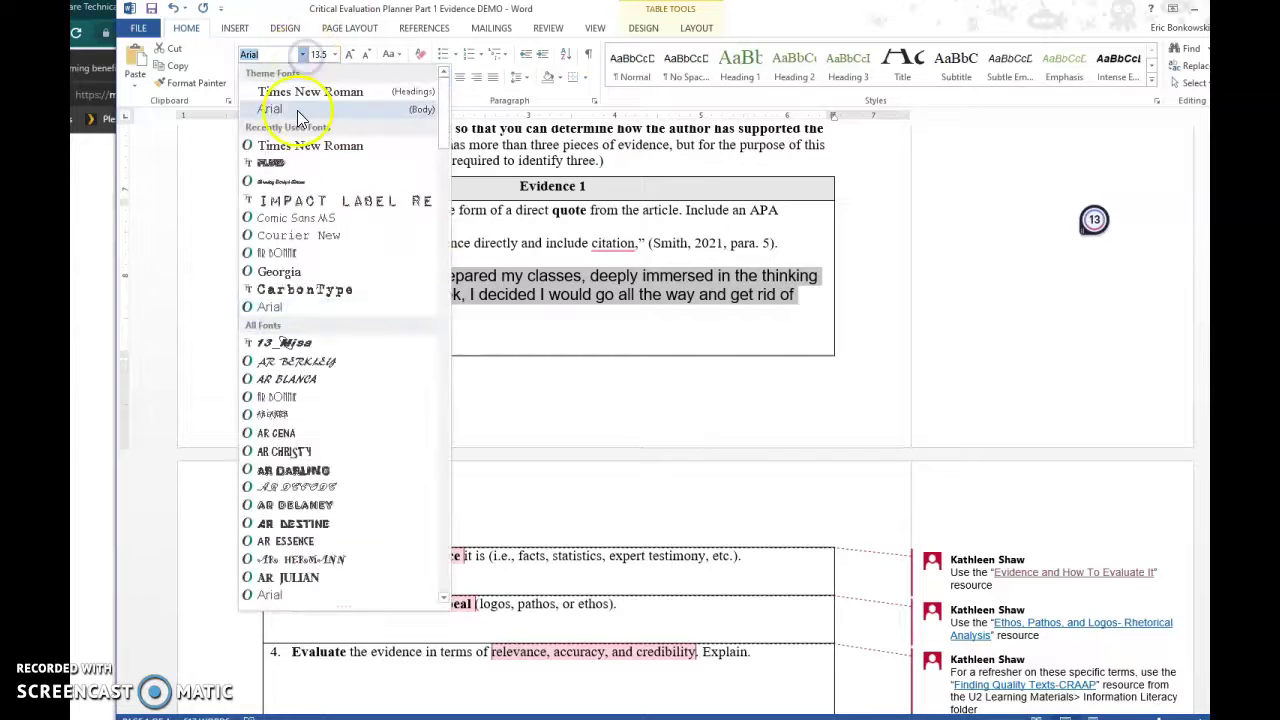
left_click(297, 94)
left_click(303, 58)
left_click(300, 93)
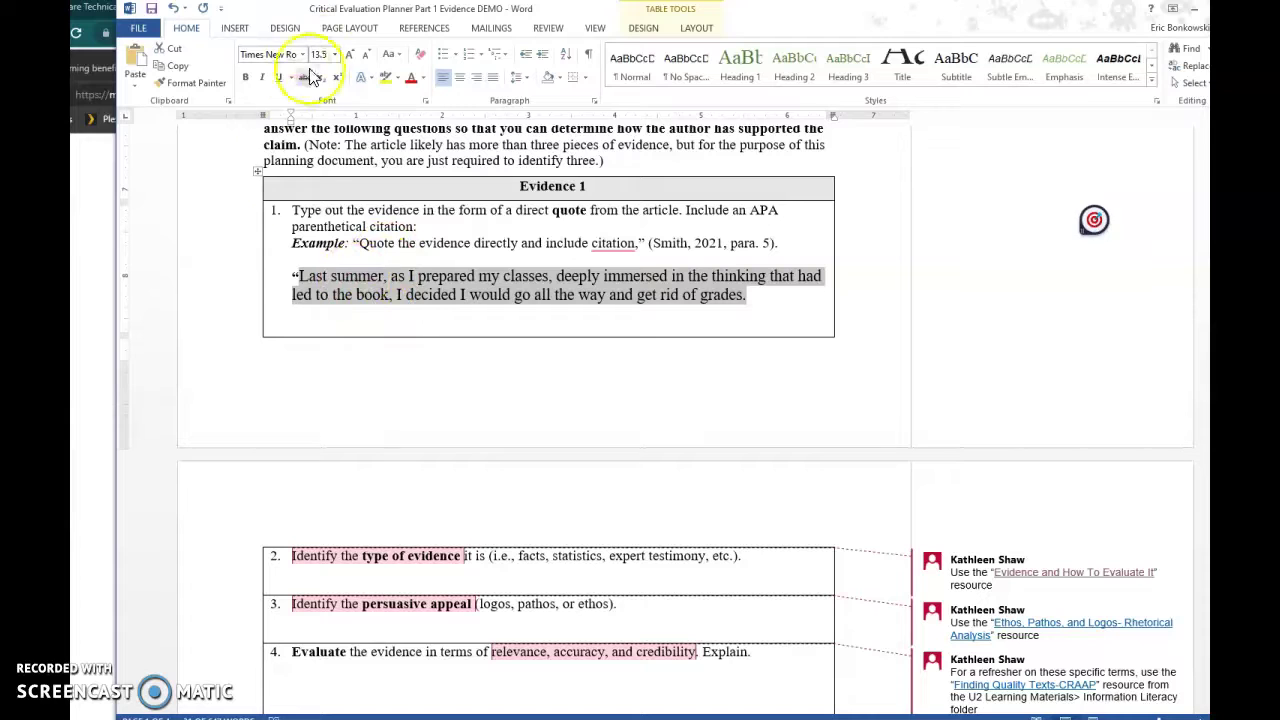
left_click(335, 55)
left_click(318, 129)
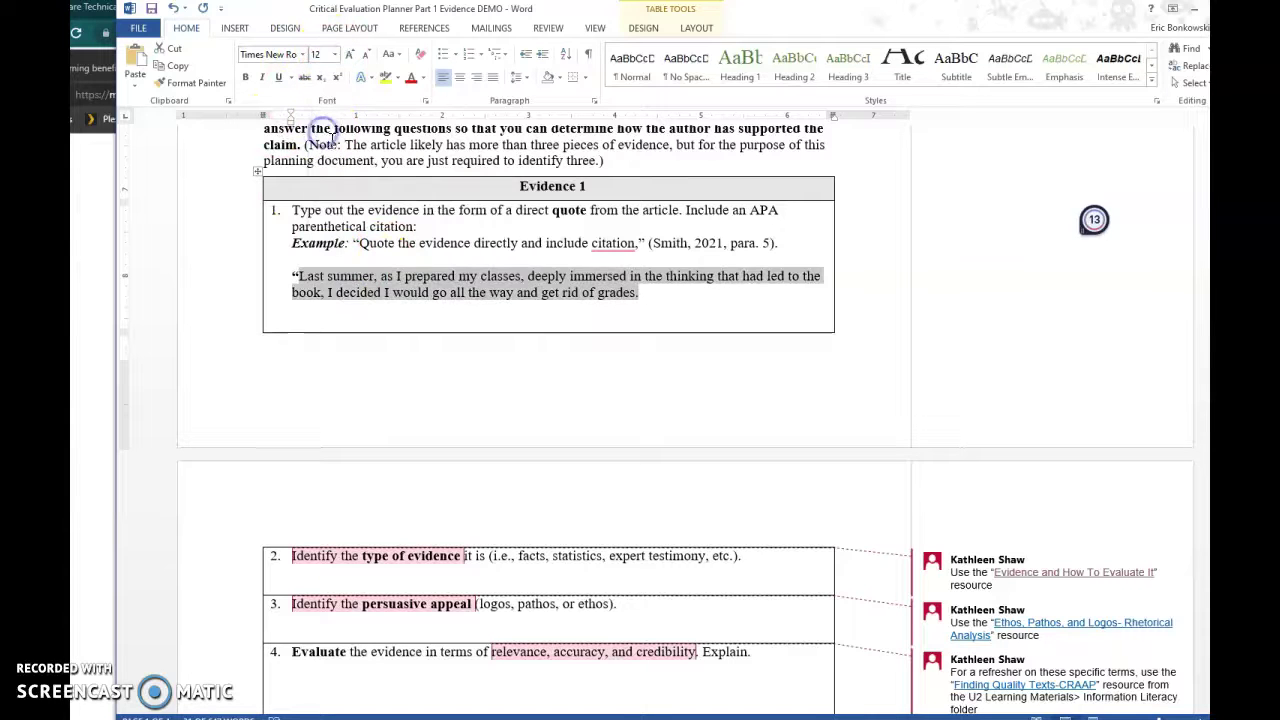
End the “Last summer…” quote with an APA citation giving the author's surname, 2017 and para. 4, checking the paragraph number in the article
left_click(643, 276)
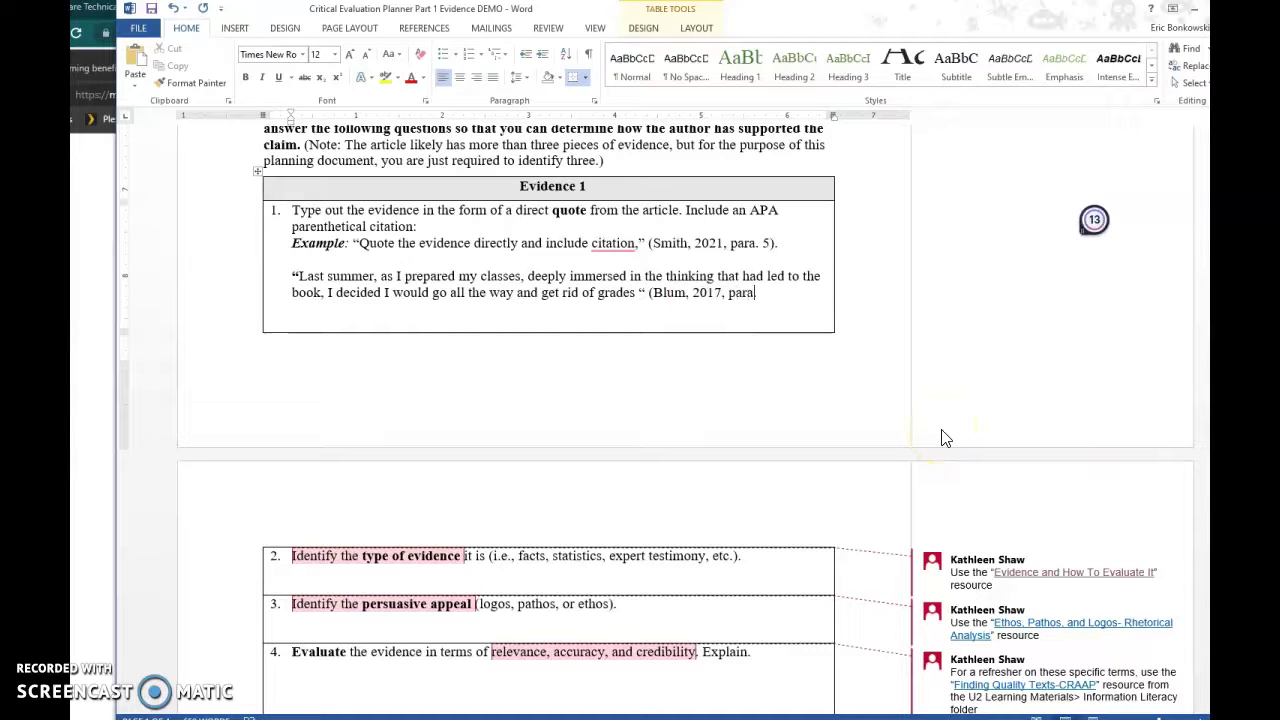
key("alt+Tab")
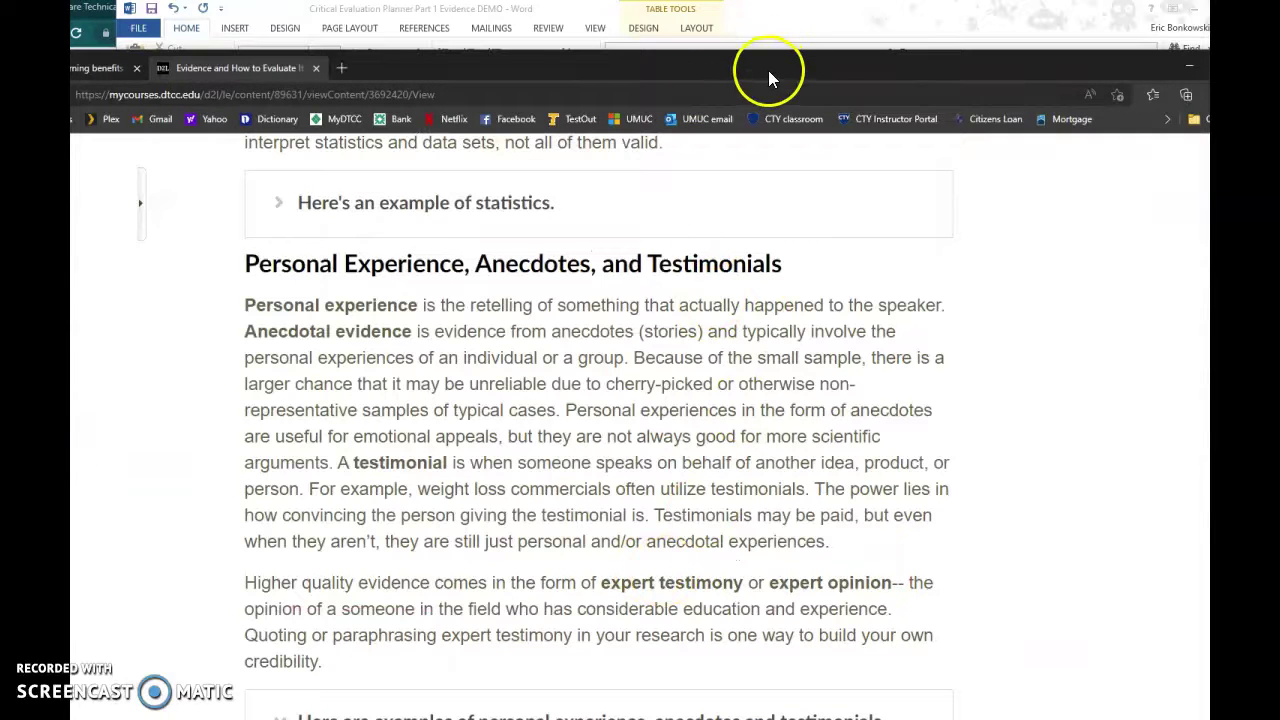
left_click_drag(557, 77, 557, 102)
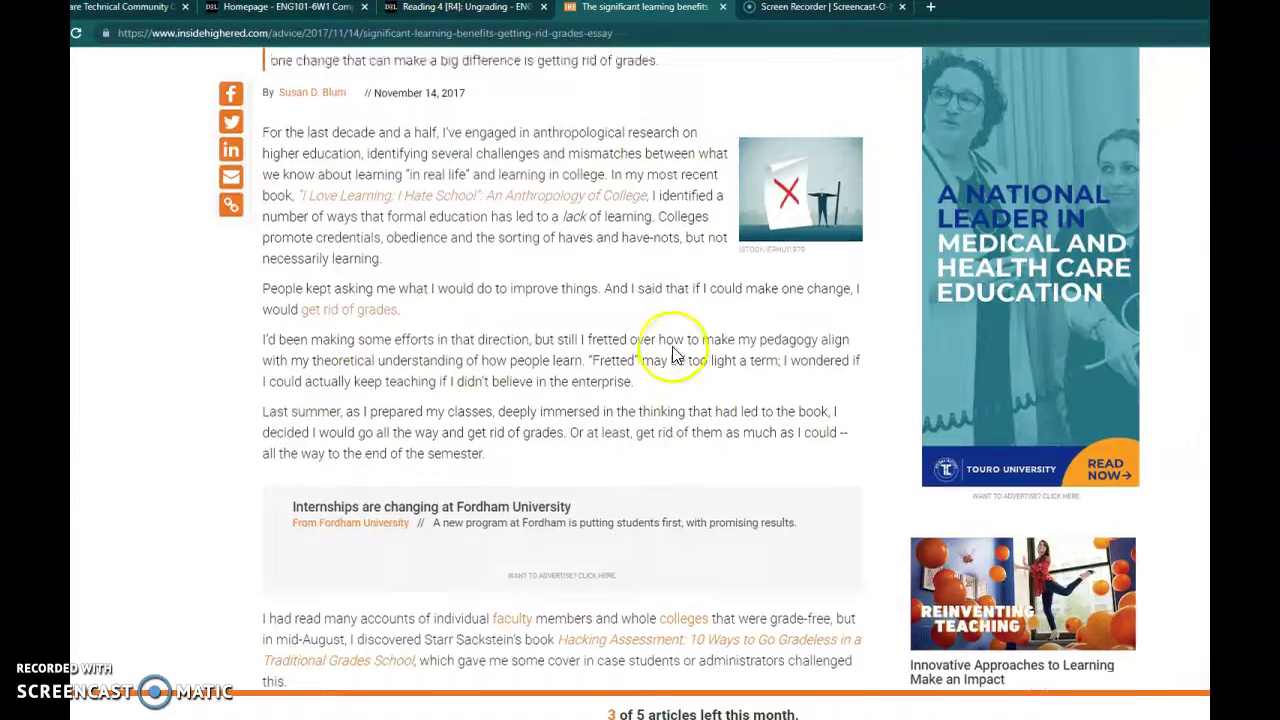
scroll(647, 362, "up", 3)
scroll(645, 358, "down", 3)
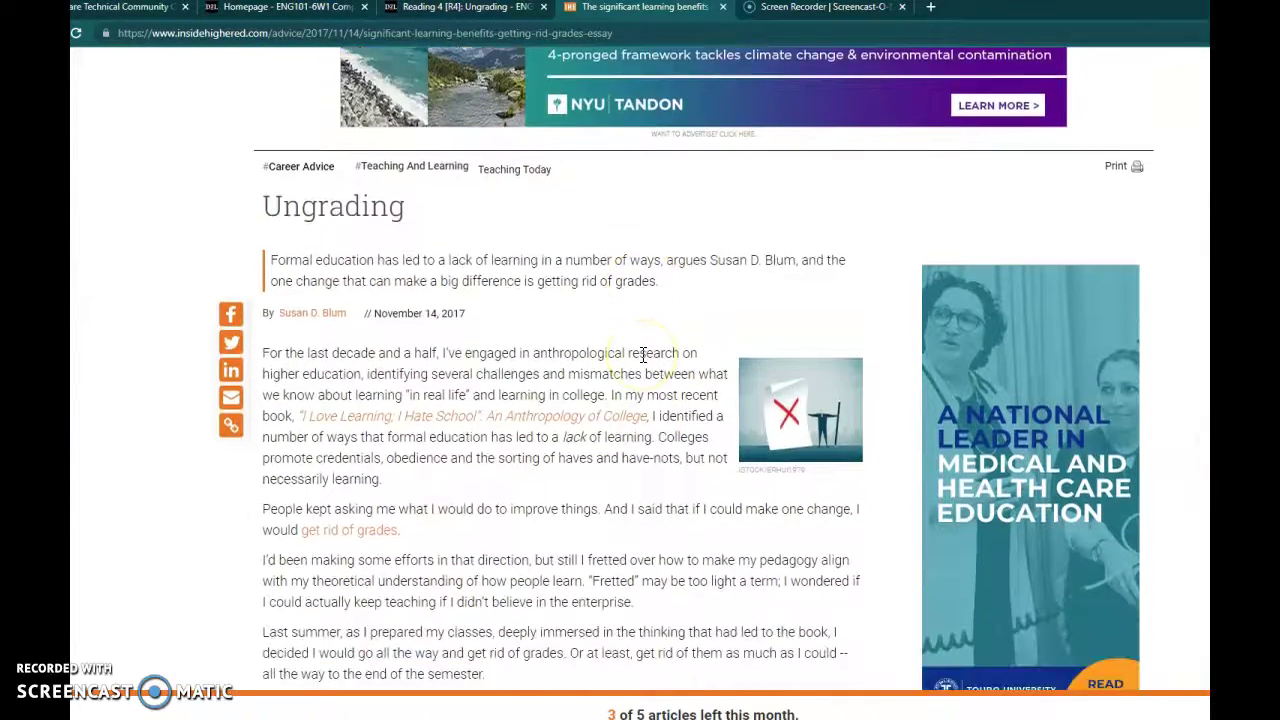
scroll(645, 358, "up", 3)
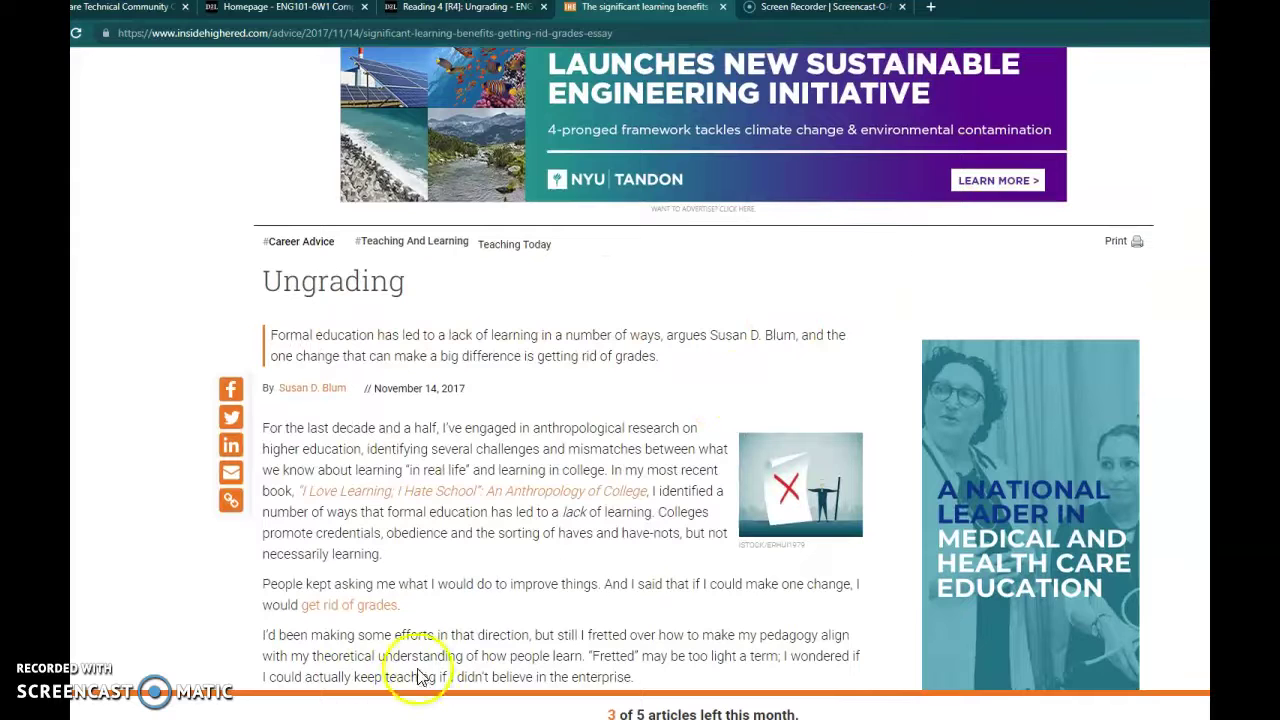
key("alt+Tab")
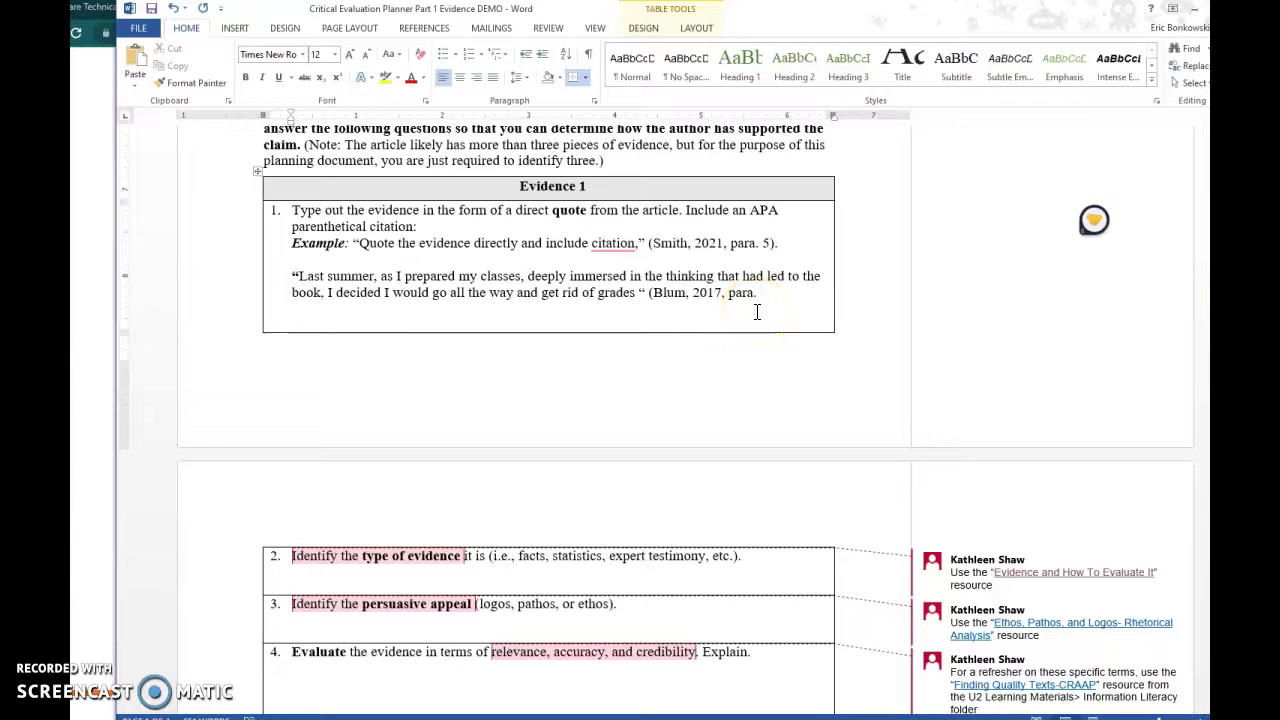
key("alt+space")
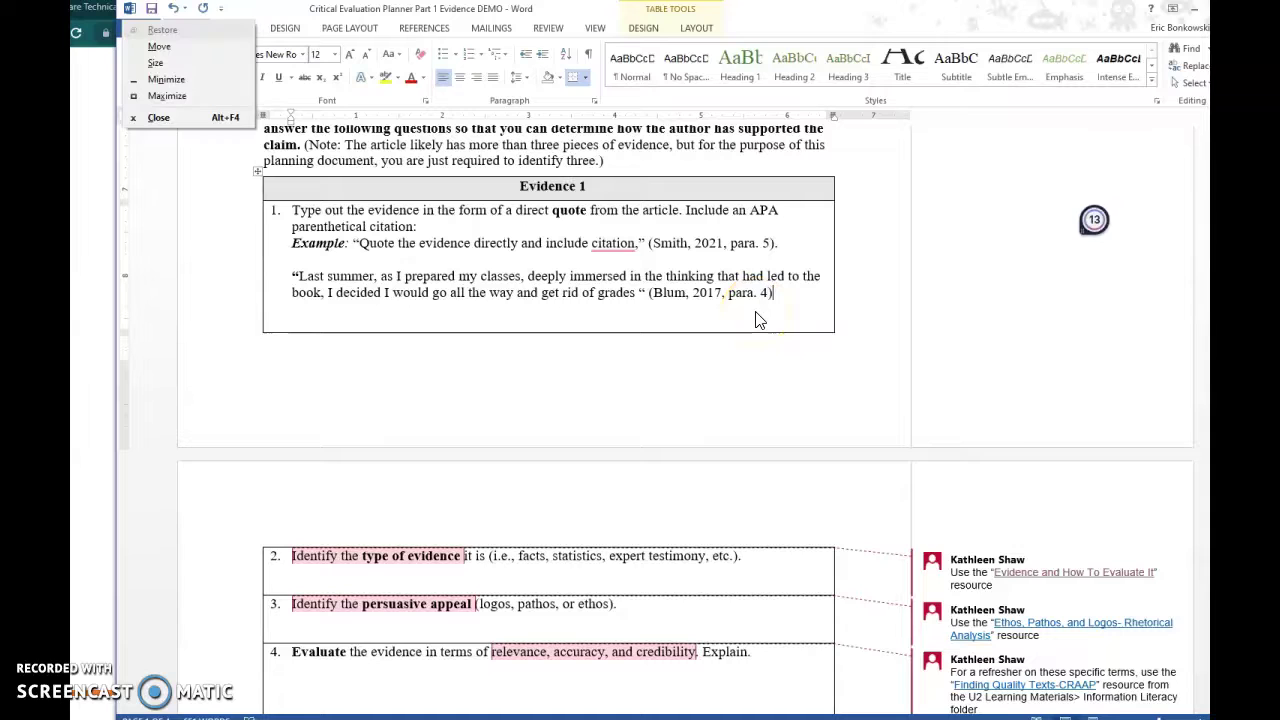
left_click(758, 292)
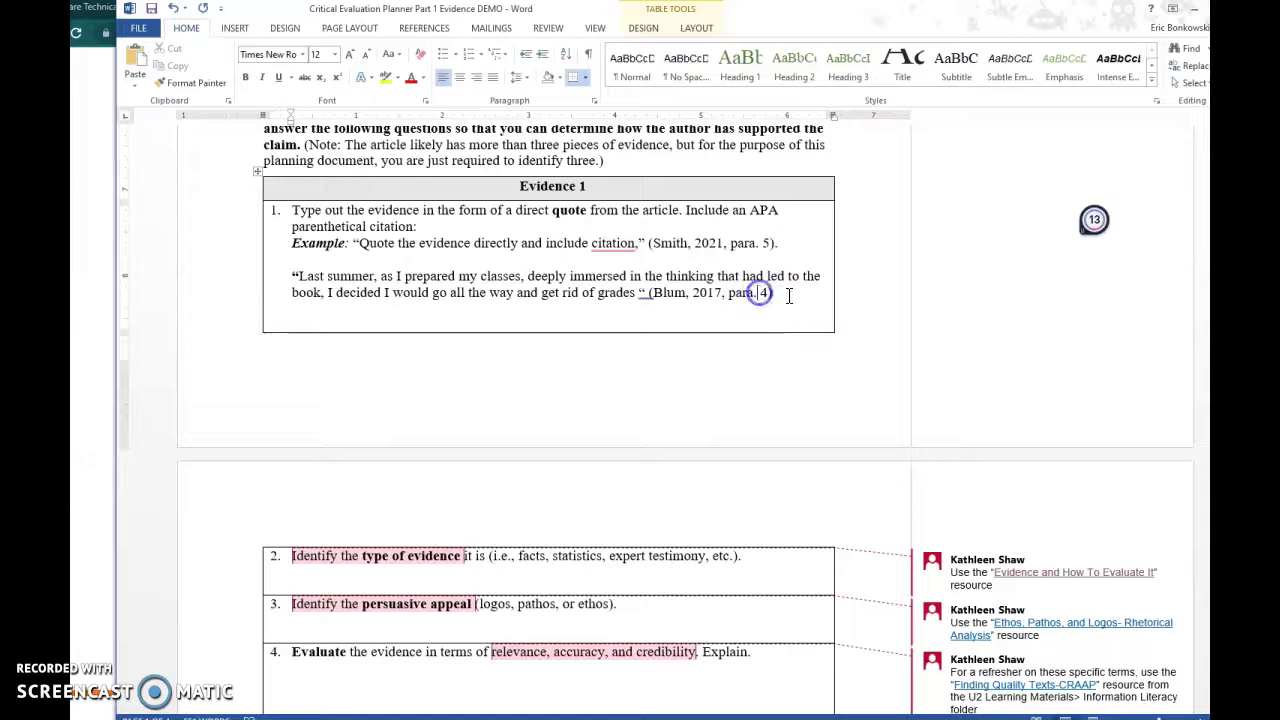
Replace the misplaced quotation mark with a closing one directly after “grades”, and end the citation with a period
left_click(646, 292)
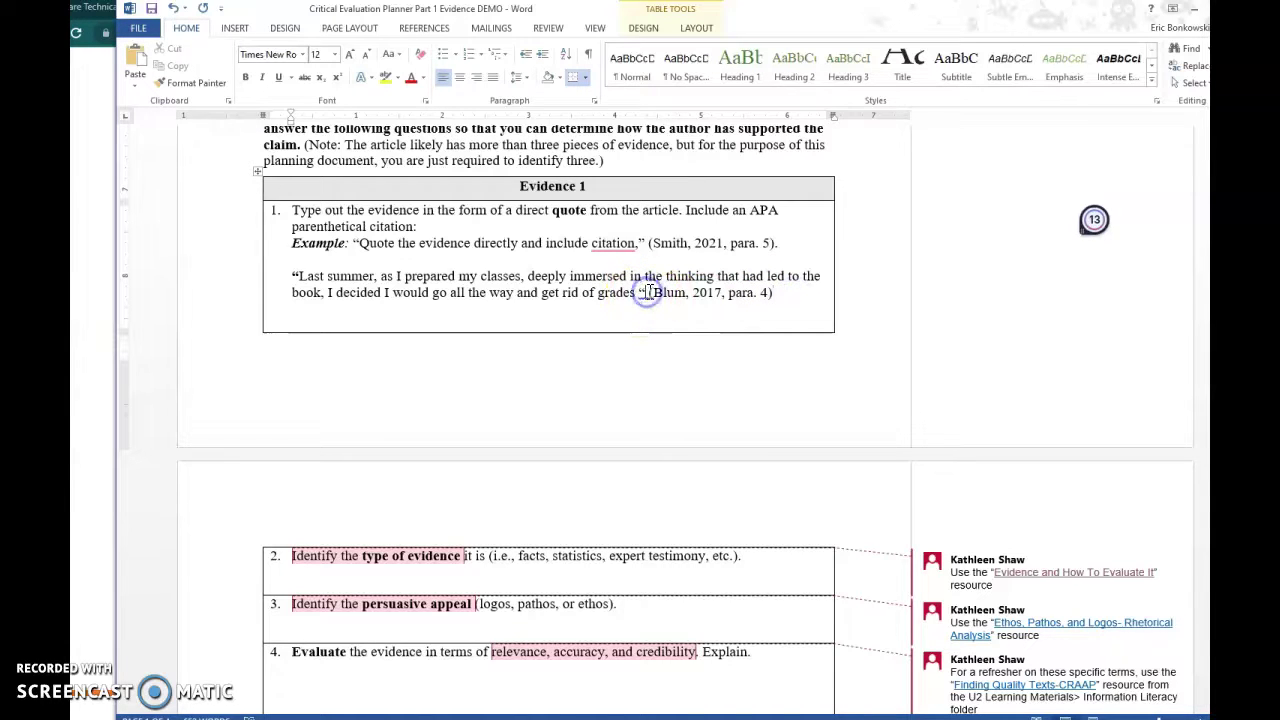
key("BackSpace")
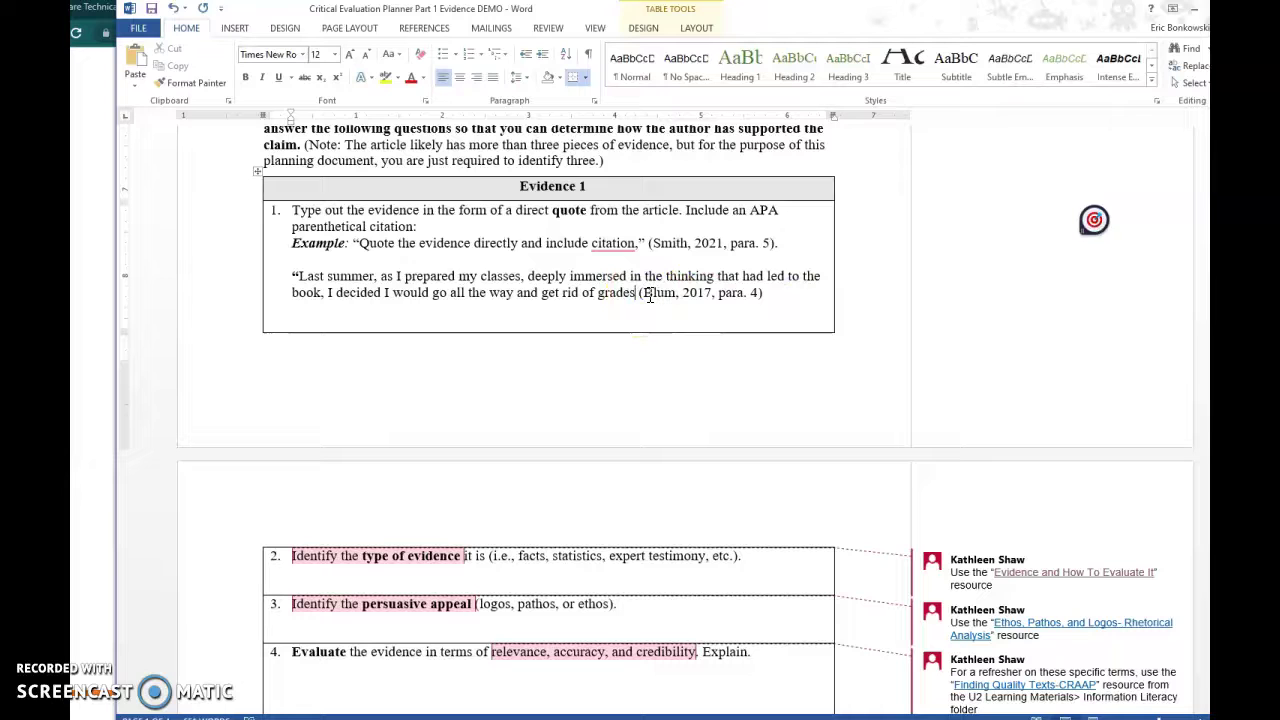
type("\"")
left_click(771, 292)
scroll(711, 277, "down", 3)
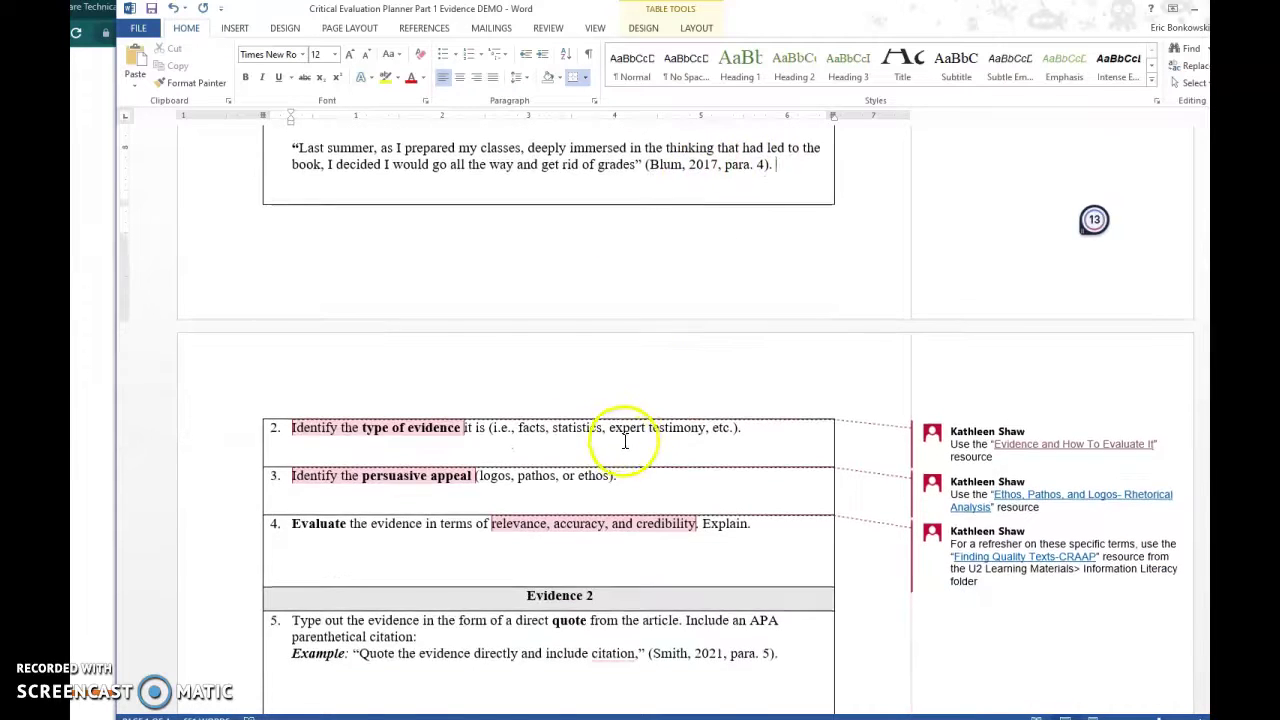
Reread the quote in Evidence 1 and answer question 2 on a new line with “Anecdote” as the type of evidence
scroll(629, 434, "up", 2)
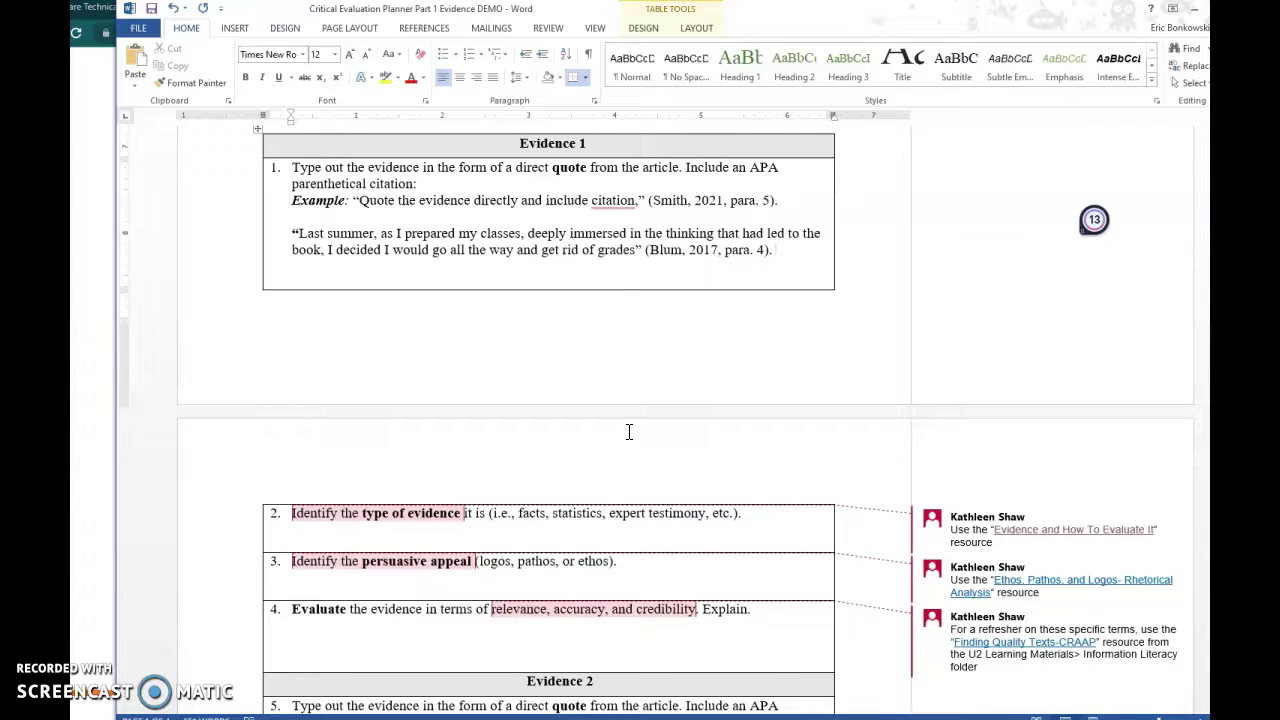
left_click(637, 435)
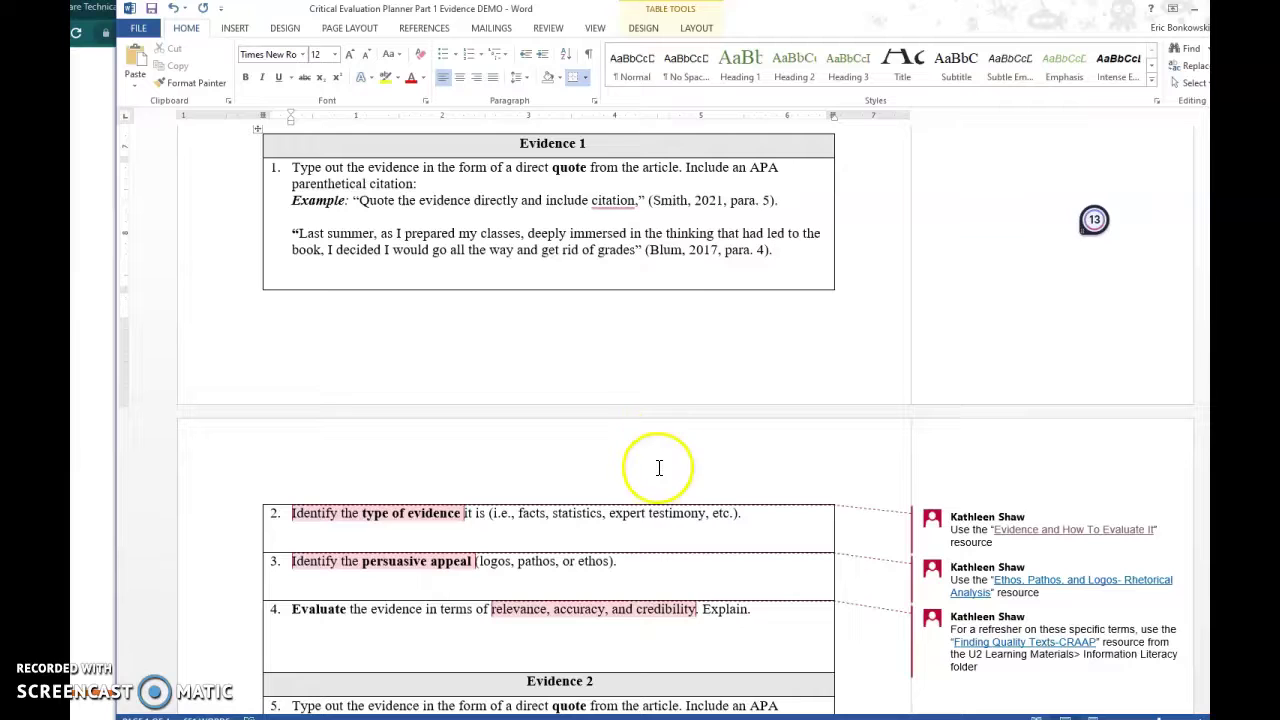
left_click(635, 533)
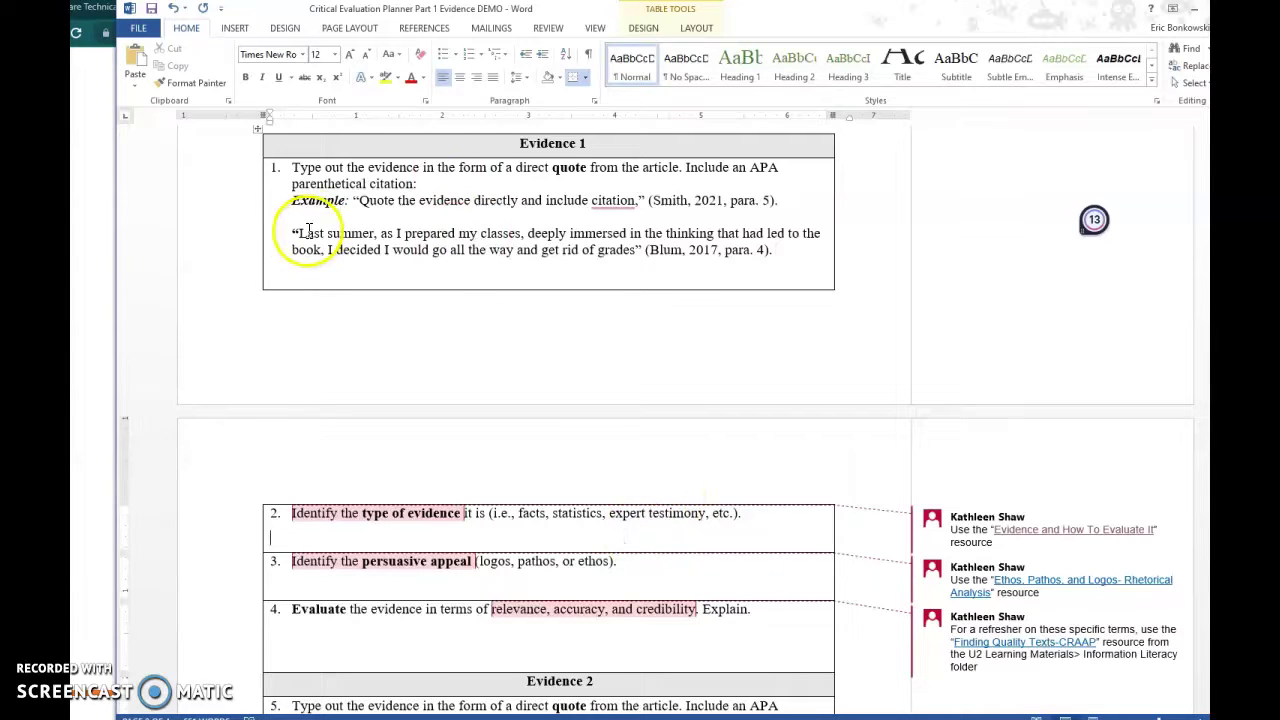
left_click_drag(286, 234, 663, 263)
left_click(630, 252)
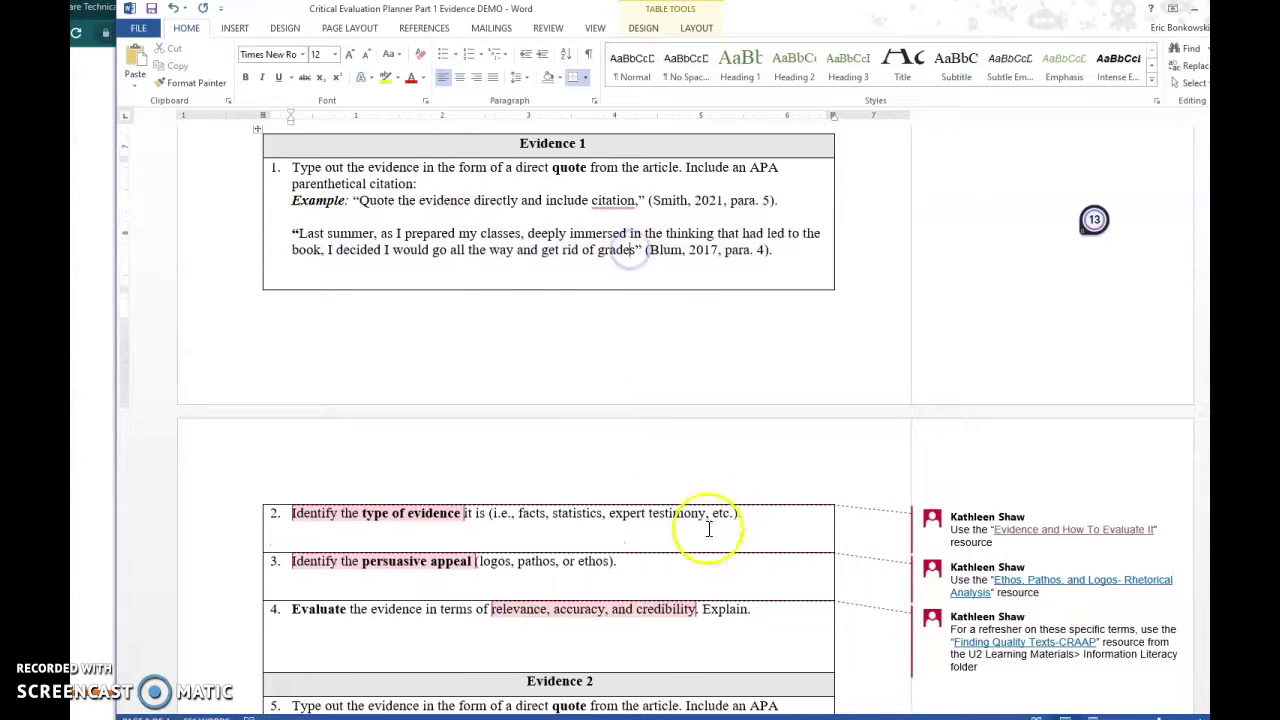
left_click(763, 511)
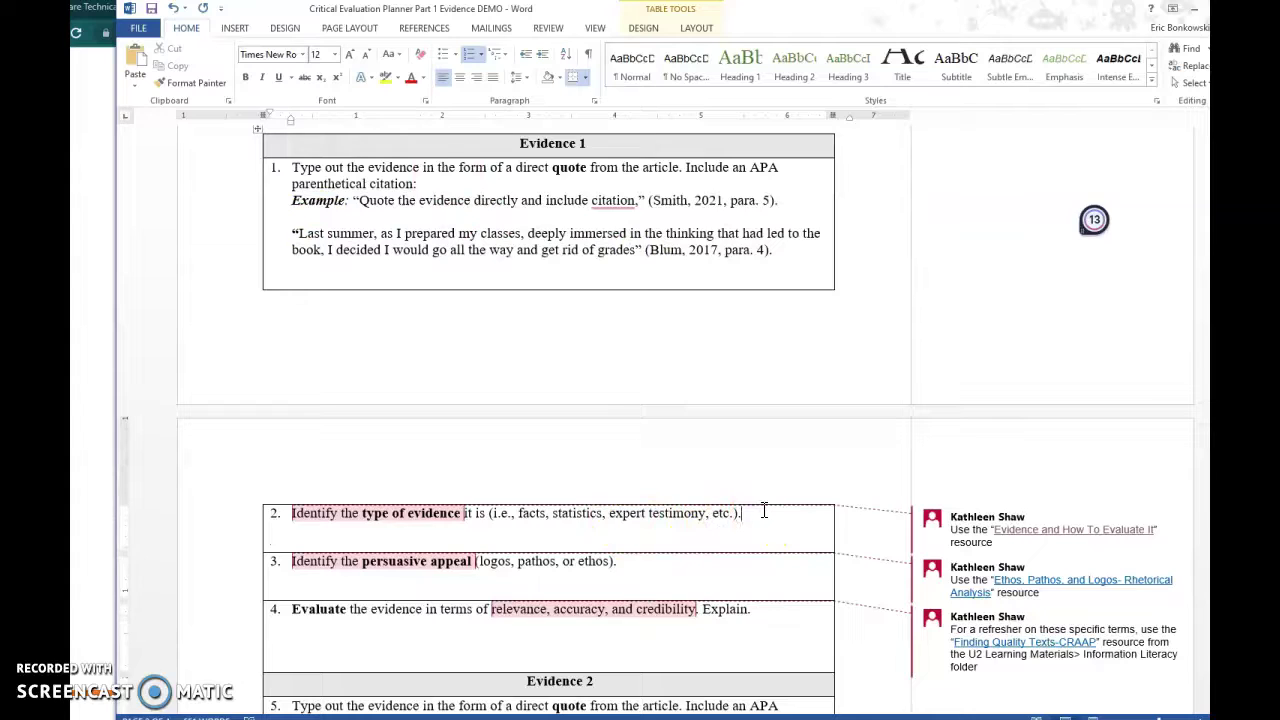
key("Return")
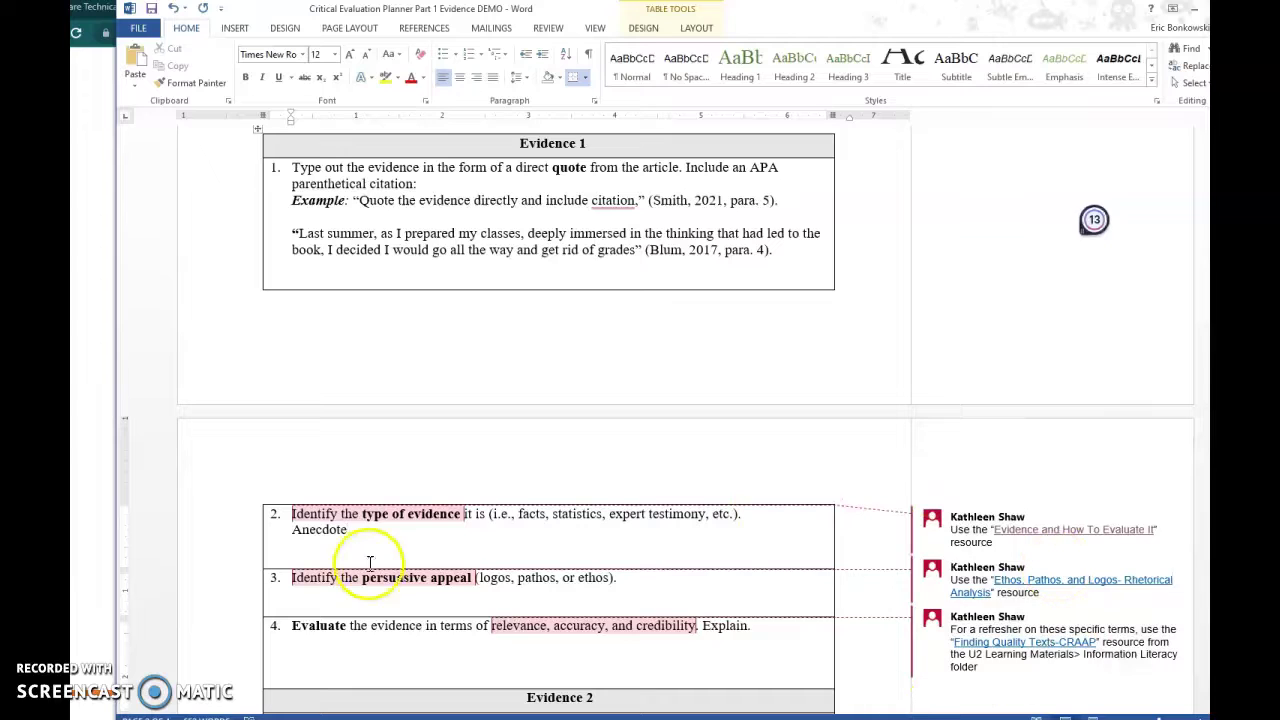
left_click(421, 596)
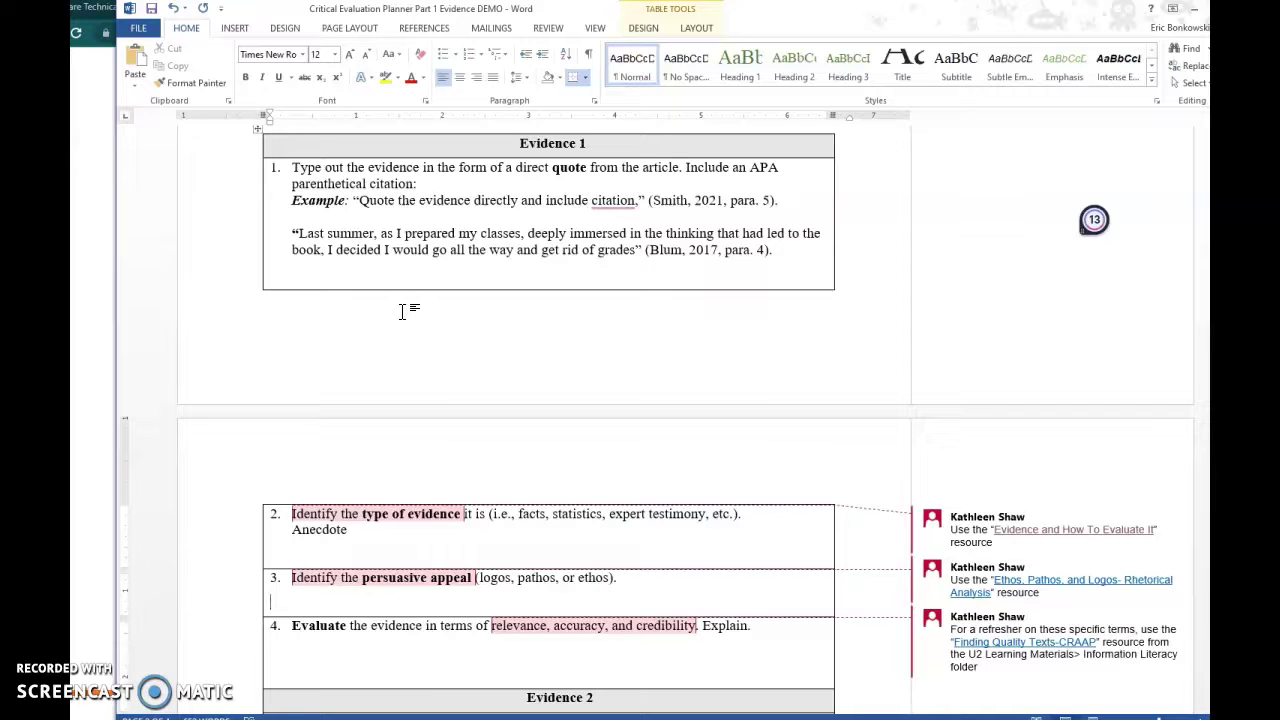
left_click(429, 290)
scroll(429, 290, "down", 1)
left_click(429, 550)
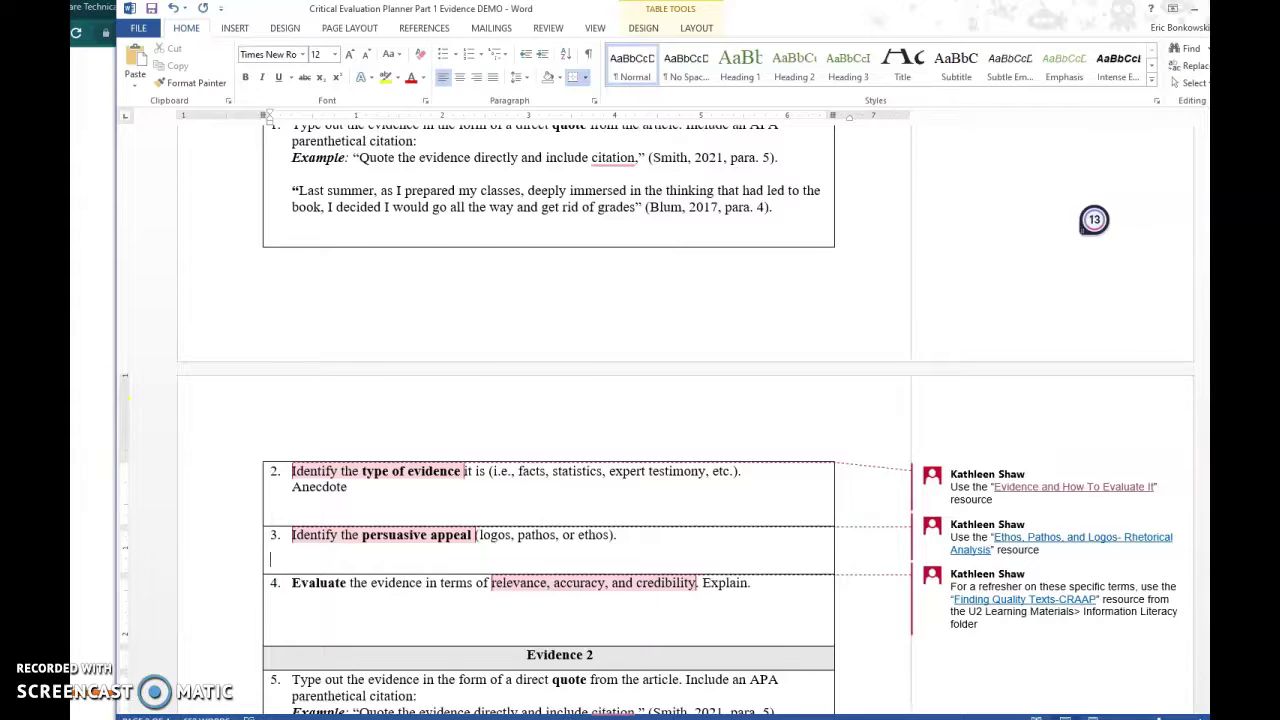
In the “Ungrading” article, reread the third paragraph and copy its text from “fretted over how” through “in the enterprise.”
key("alt+Tab")
scroll(441, 585, "down", 3)
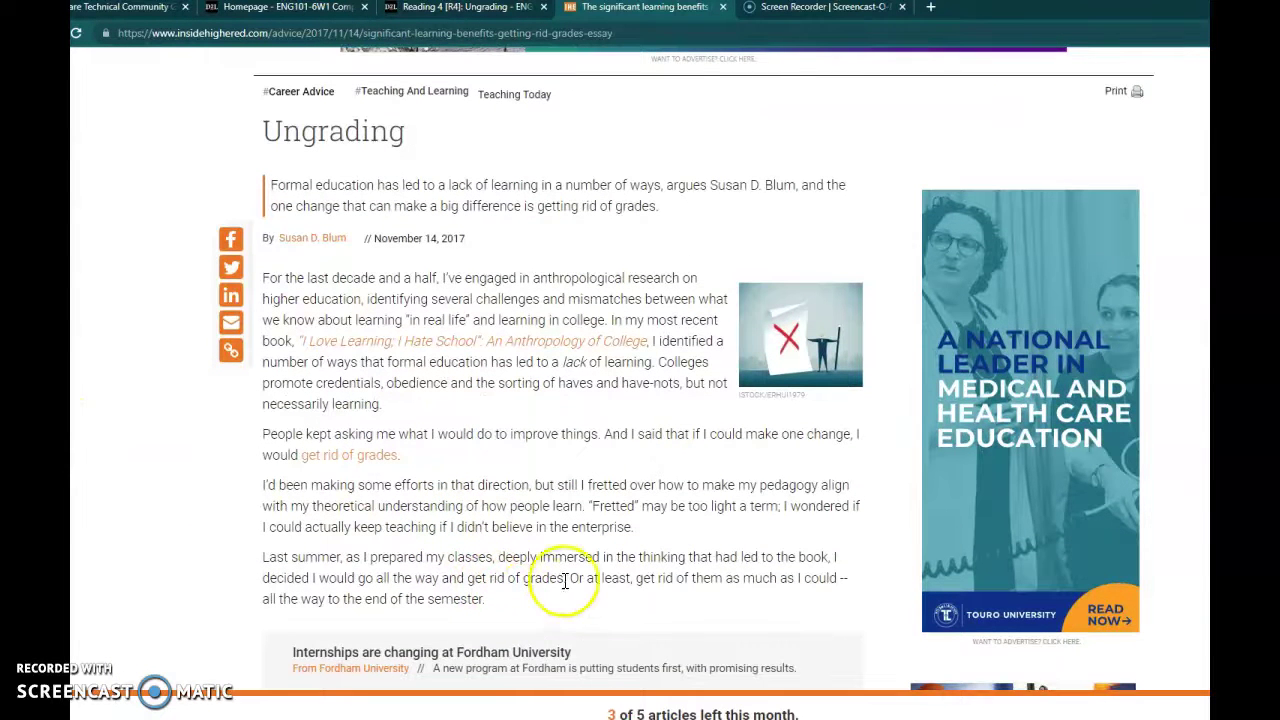
scroll(508, 600, "down", 1)
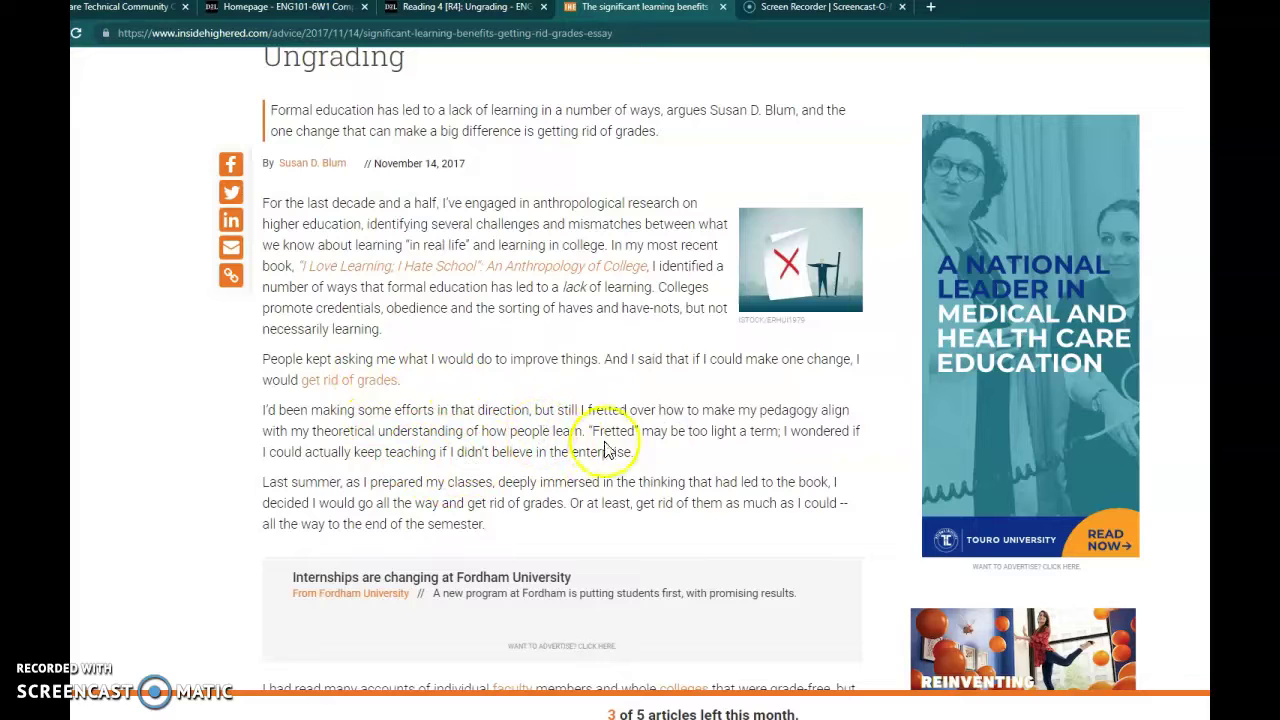
left_click(275, 410)
left_click_drag(266, 418, 480, 432)
left_click(526, 448)
left_click_drag(590, 430, 643, 462)
left_click(566, 432)
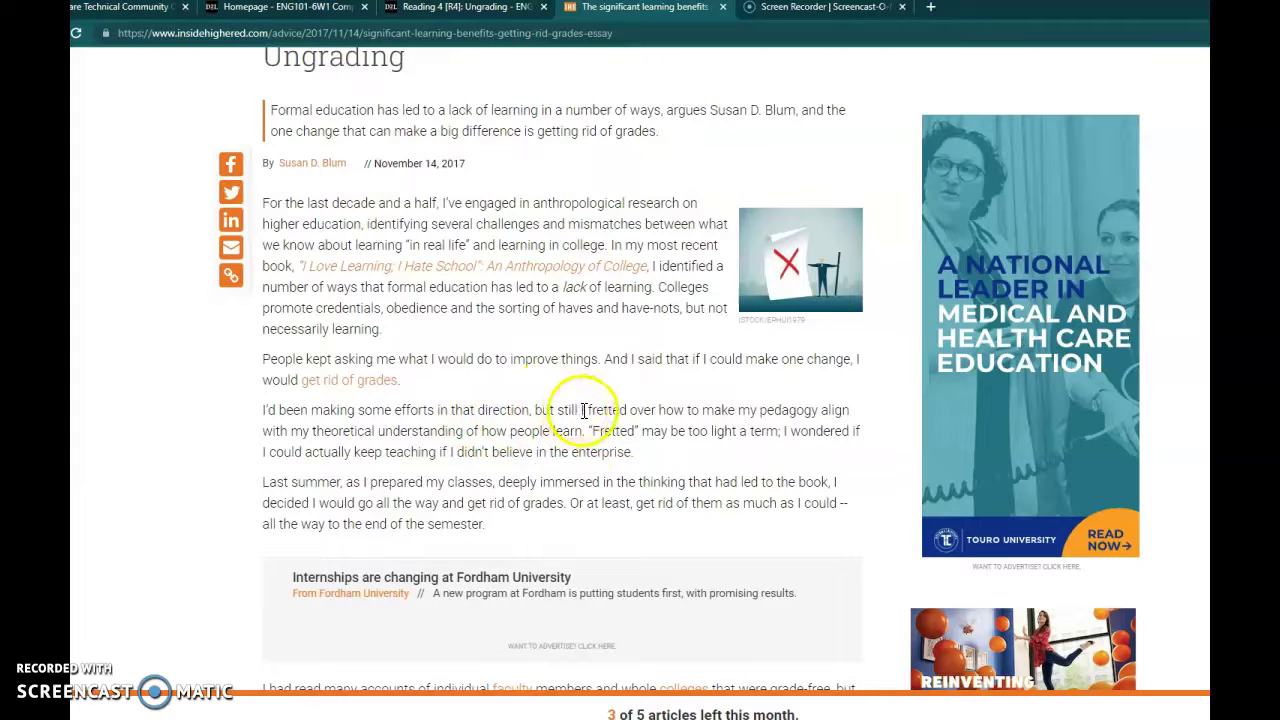
left_click_drag(581, 410, 651, 449)
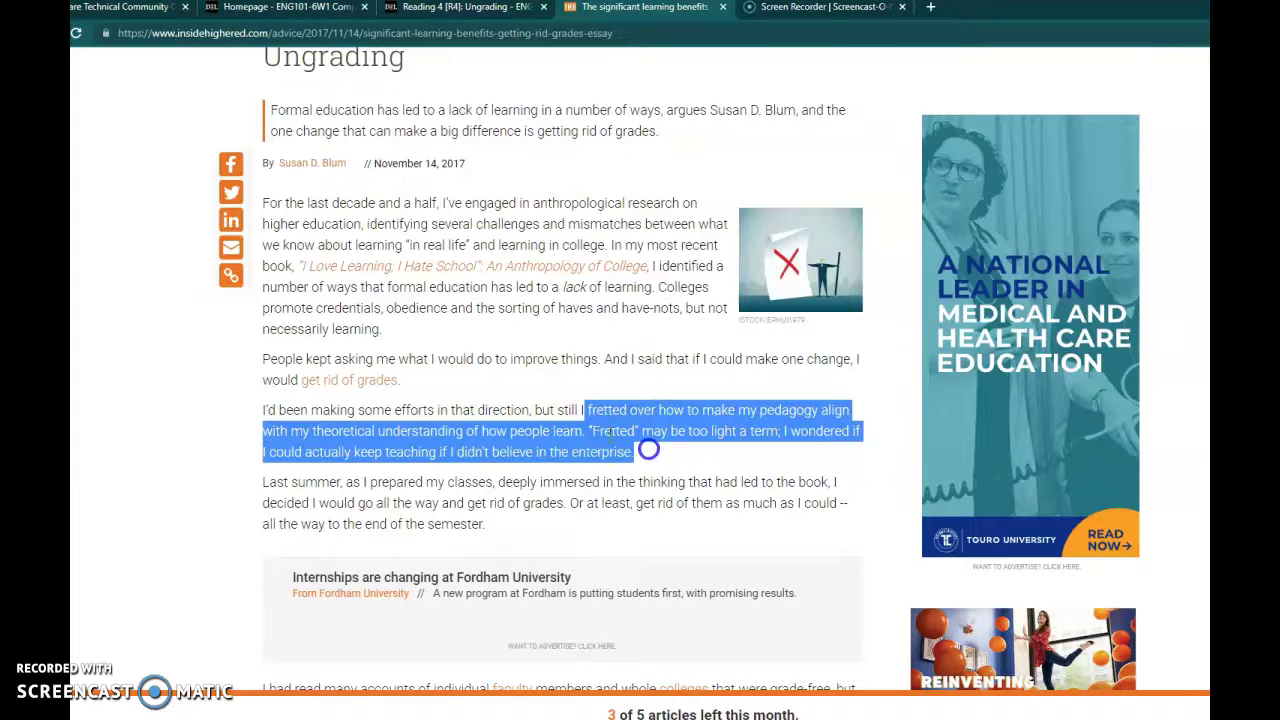
right_click(596, 432)
left_click(621, 440)
In the Word planner, paste the copied passage before “Last summer” in the Evidence 1 quote and add “I” in front of “fretted”
key("alt+Tab")
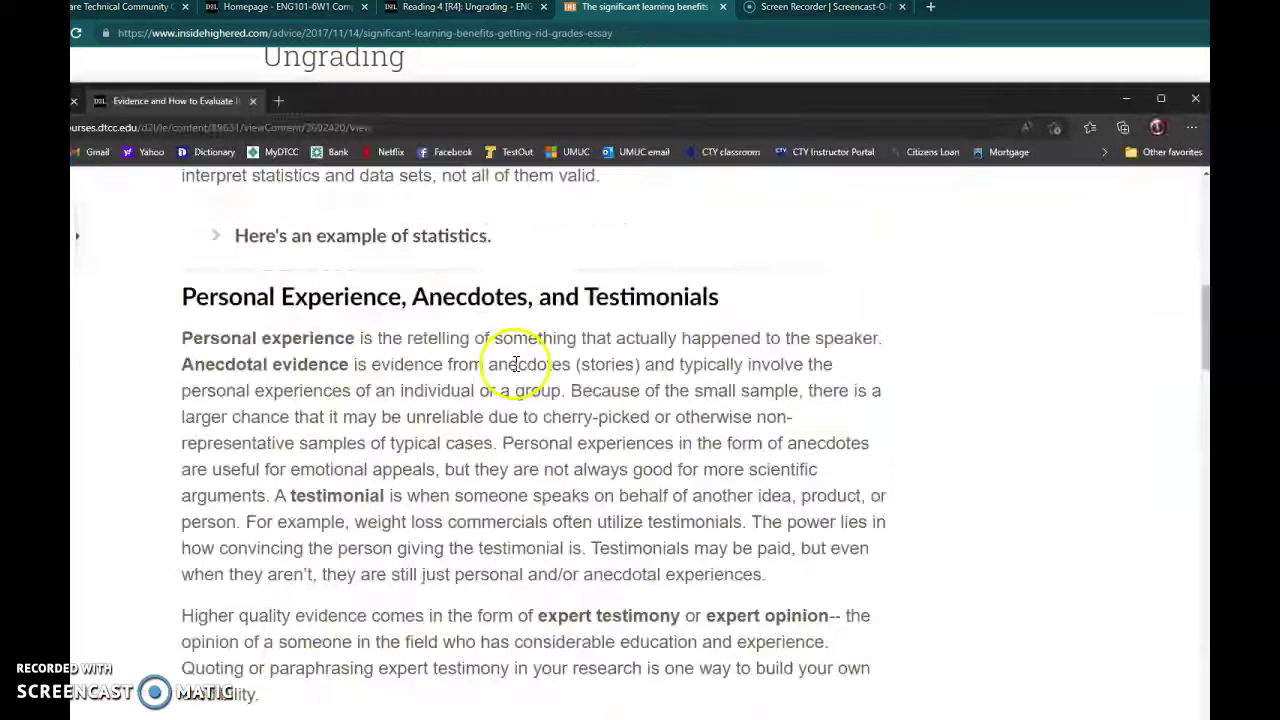
left_click_drag(975, 103, 1077, 40)
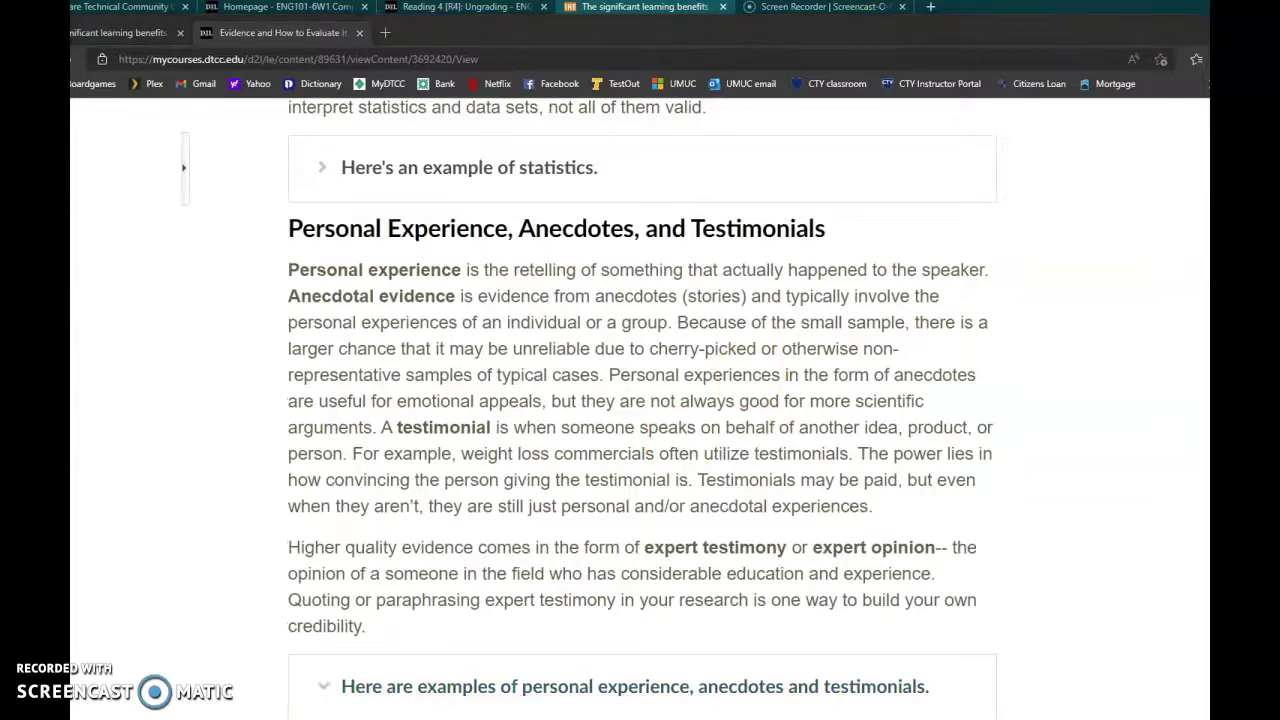
key("alt+Tab")
left_click(543, 586)
scroll(480, 514, "up", 3)
left_click(415, 418)
left_click(296, 318)
key("ctrl+v")
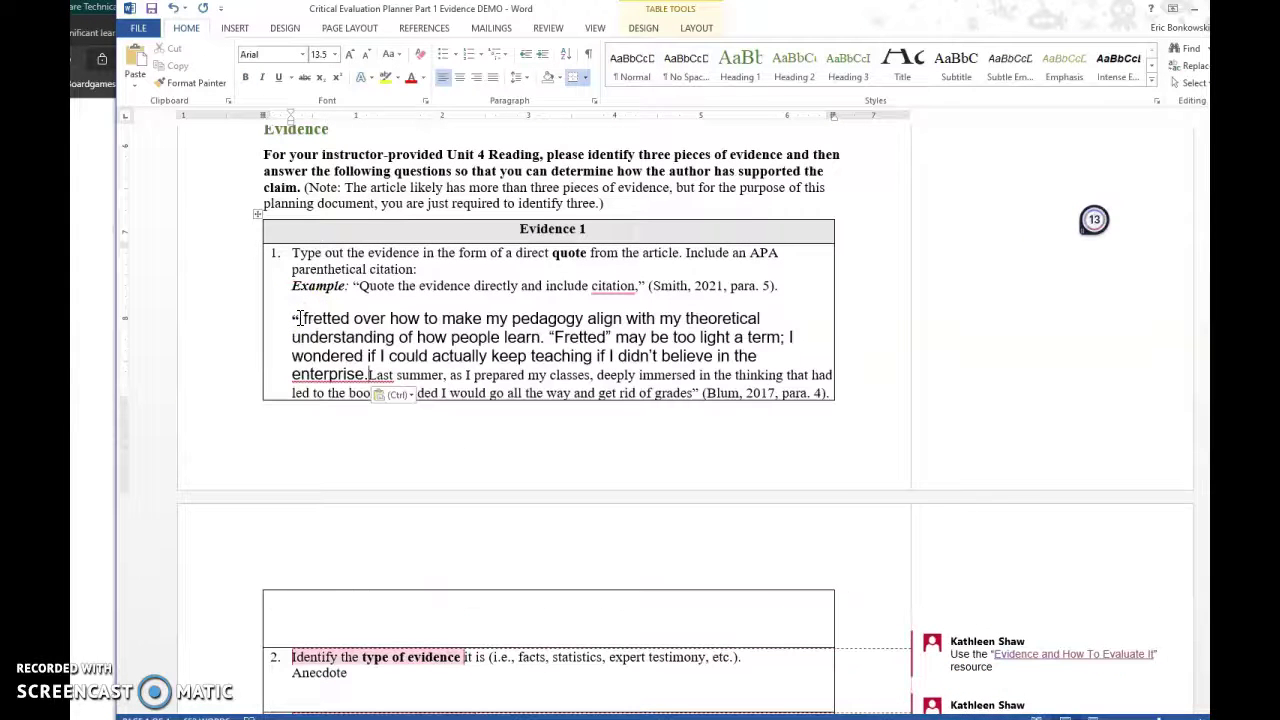
left_click(302, 316)
left_click(297, 319)
type("I")
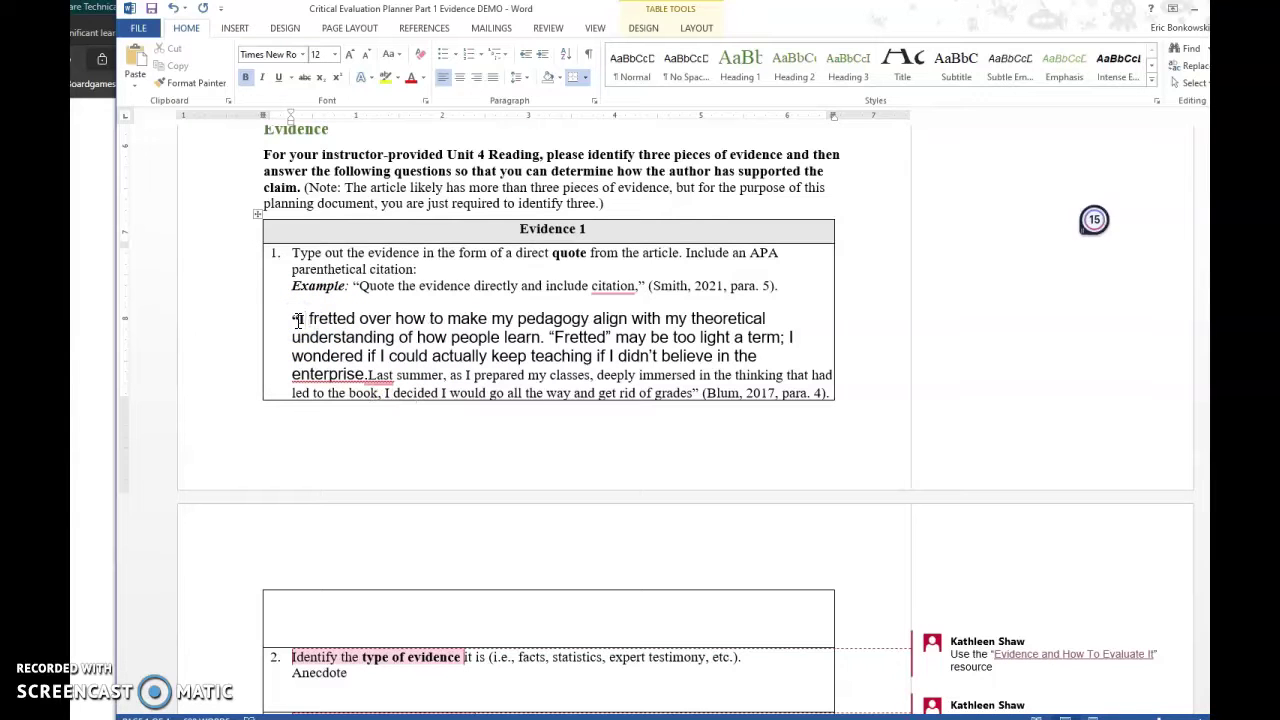
scroll(500, 370, "down", 3)
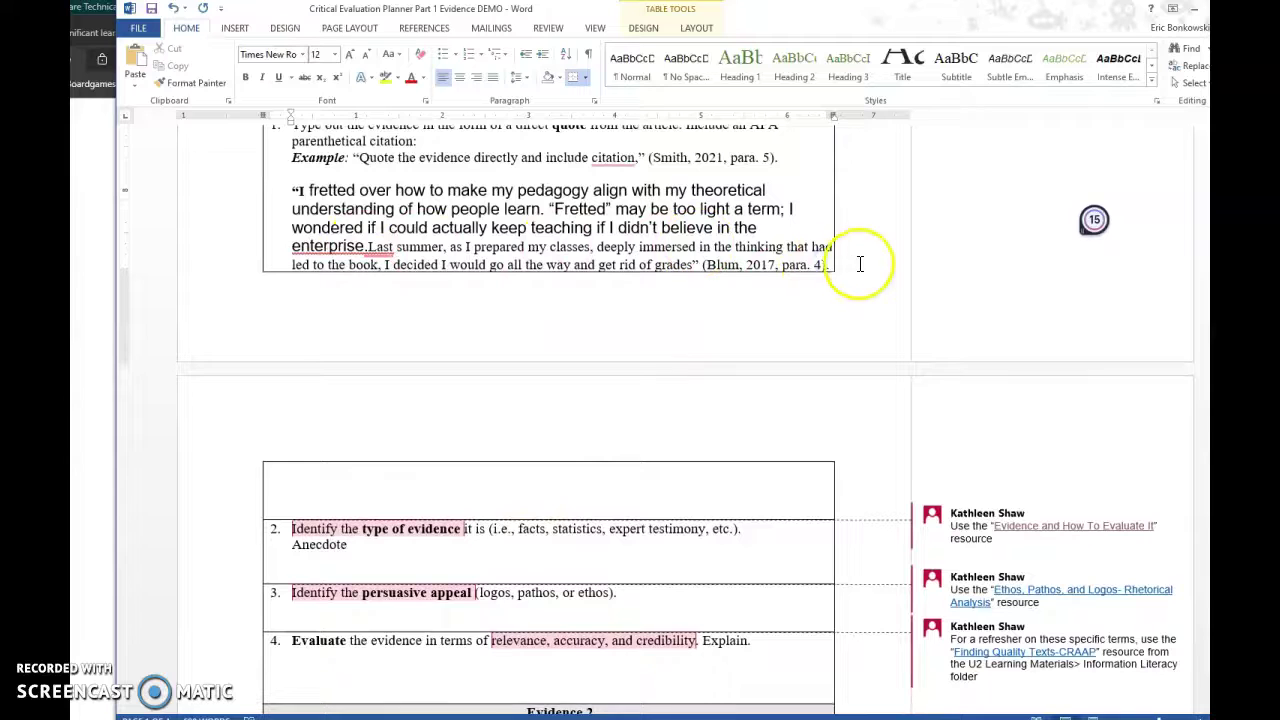
left_click_drag(829, 266, 523, 243)
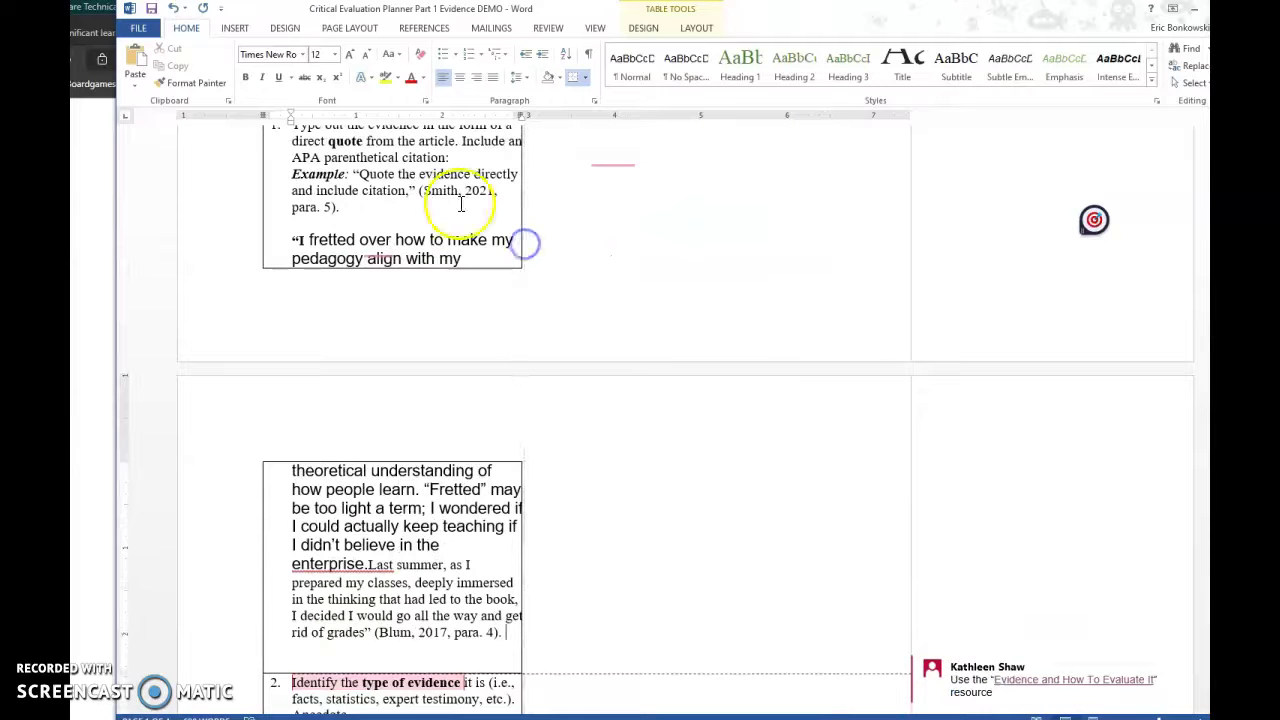
left_click(173, 8)
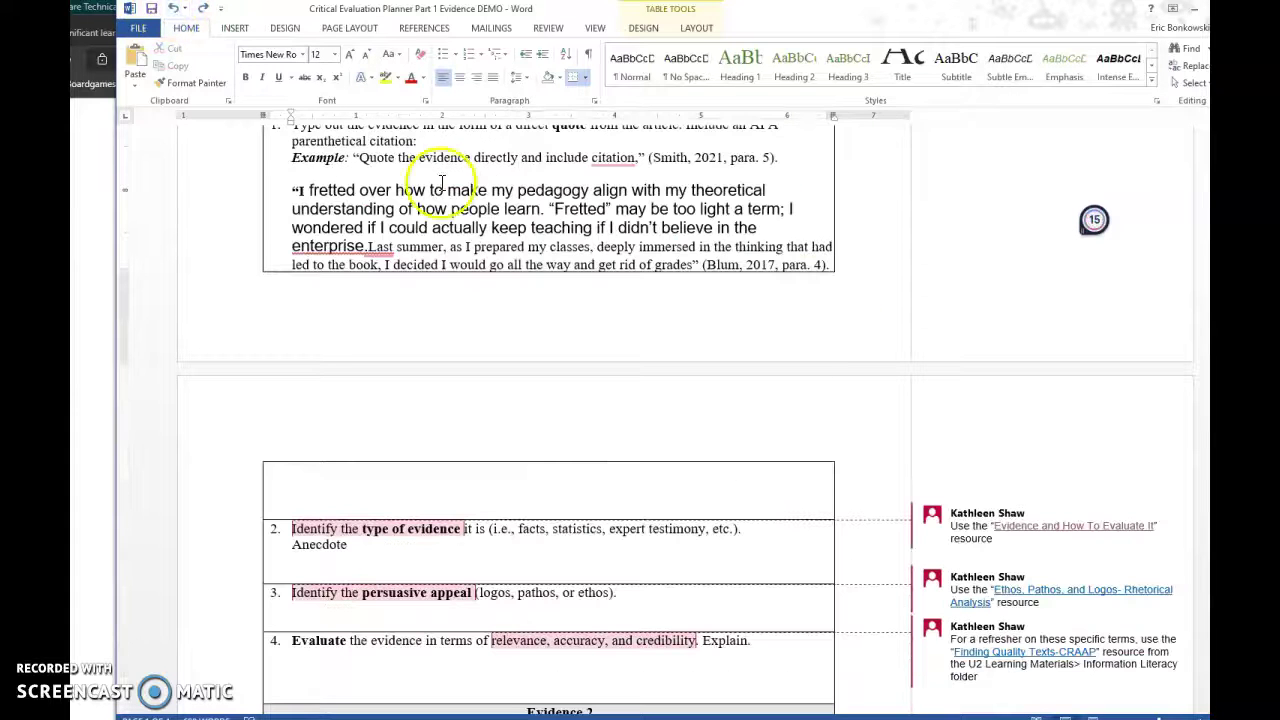
Format the whole Evidence 1 quote and citation in Times New Roman, size 12, and remove the bold from the added “I”
left_click(263, 220)
left_click(345, 238)
left_click_drag(298, 190, 820, 268)
left_click(304, 57)
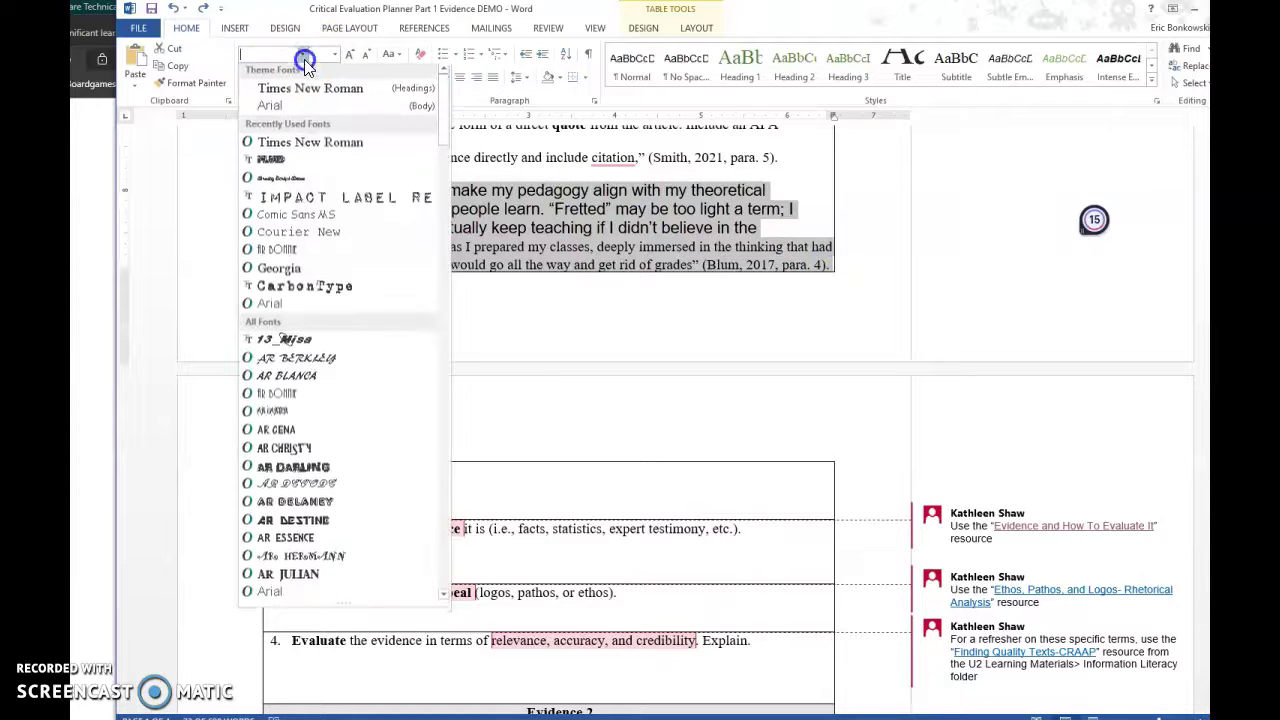
left_click(292, 88)
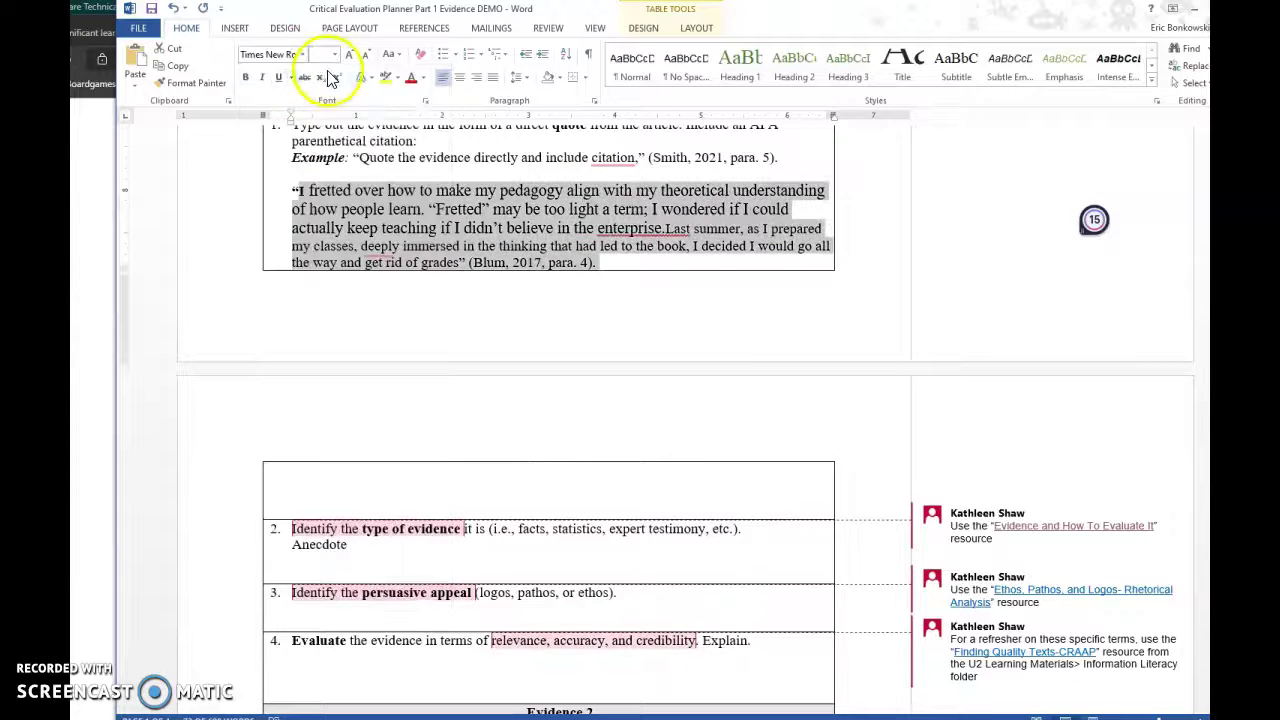
left_click(333, 54)
left_click(318, 197)
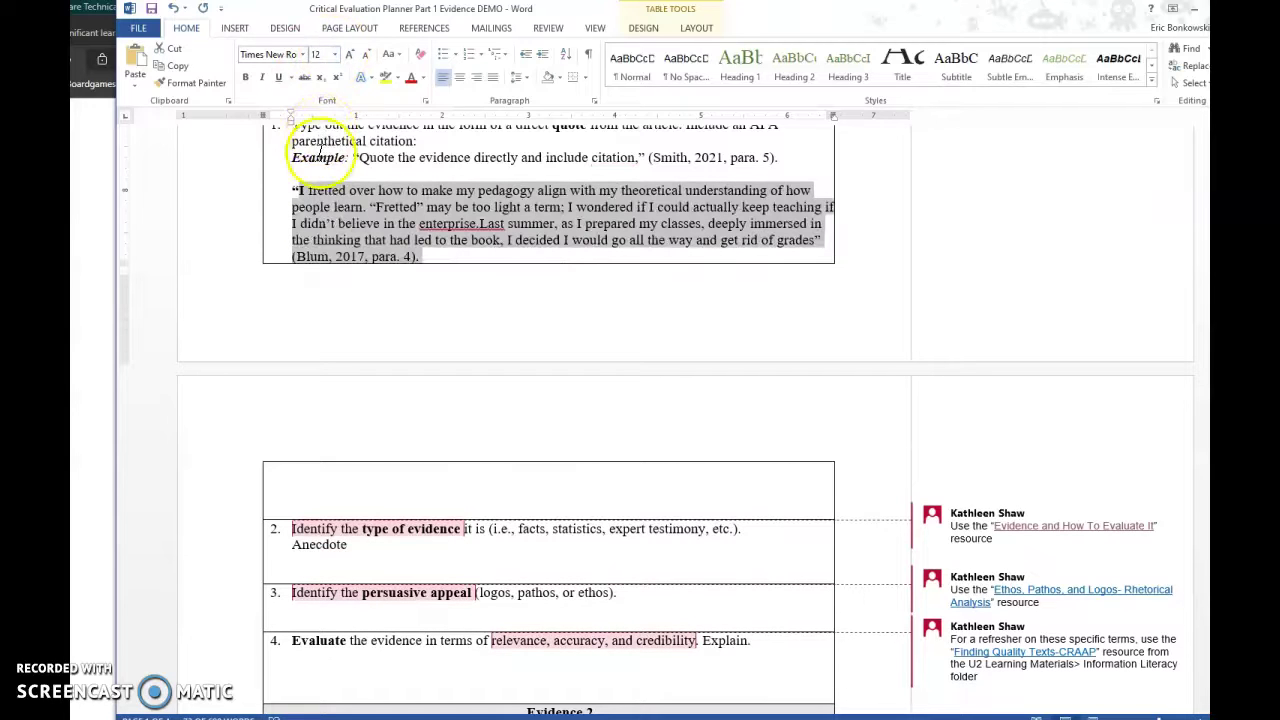
left_click(246, 80)
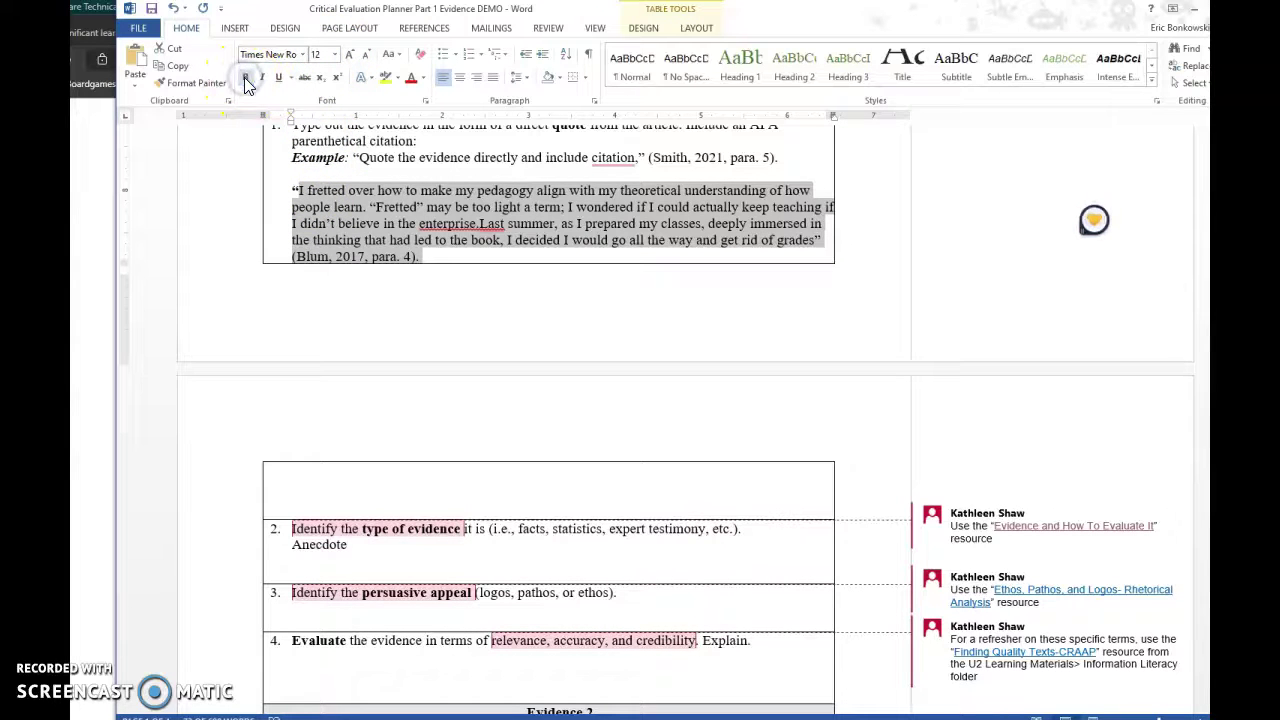
left_click(449, 246)
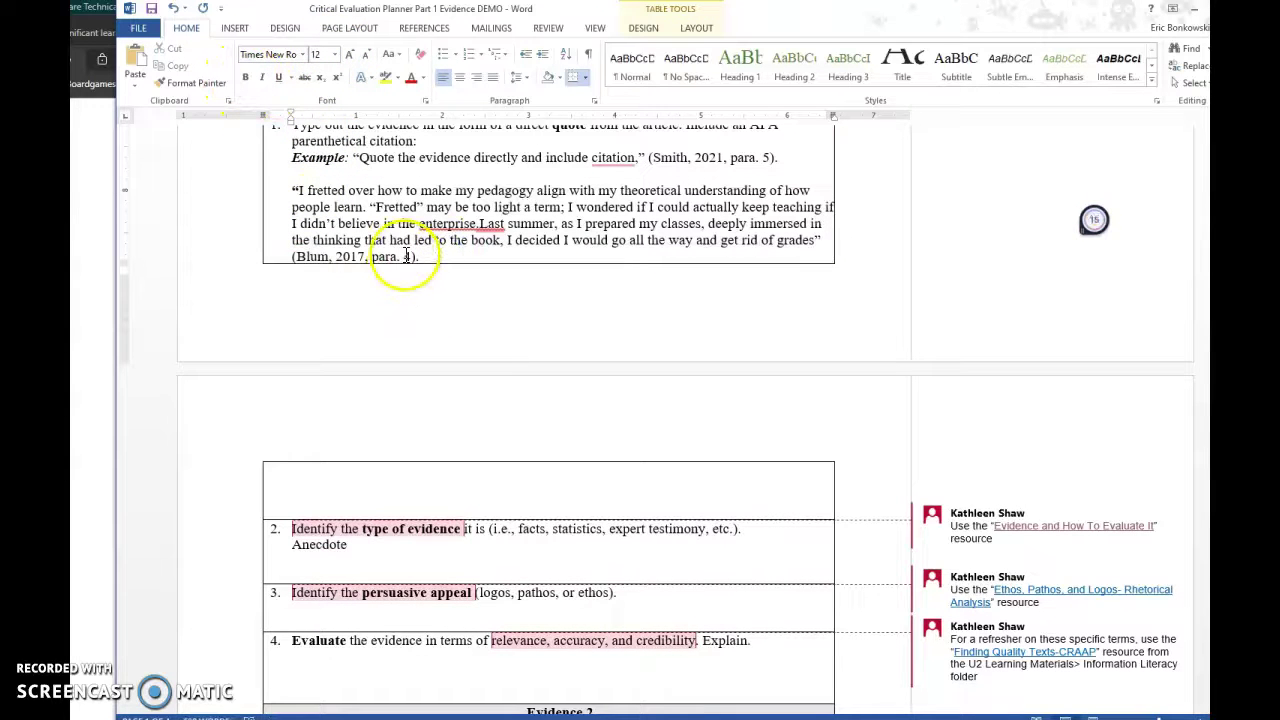
Answer question 3 of Evidence 1 with “Pathos” as the persuasive appeal, on its own indented line below the question
scroll(405, 600, "down", 1)
left_click(387, 580)
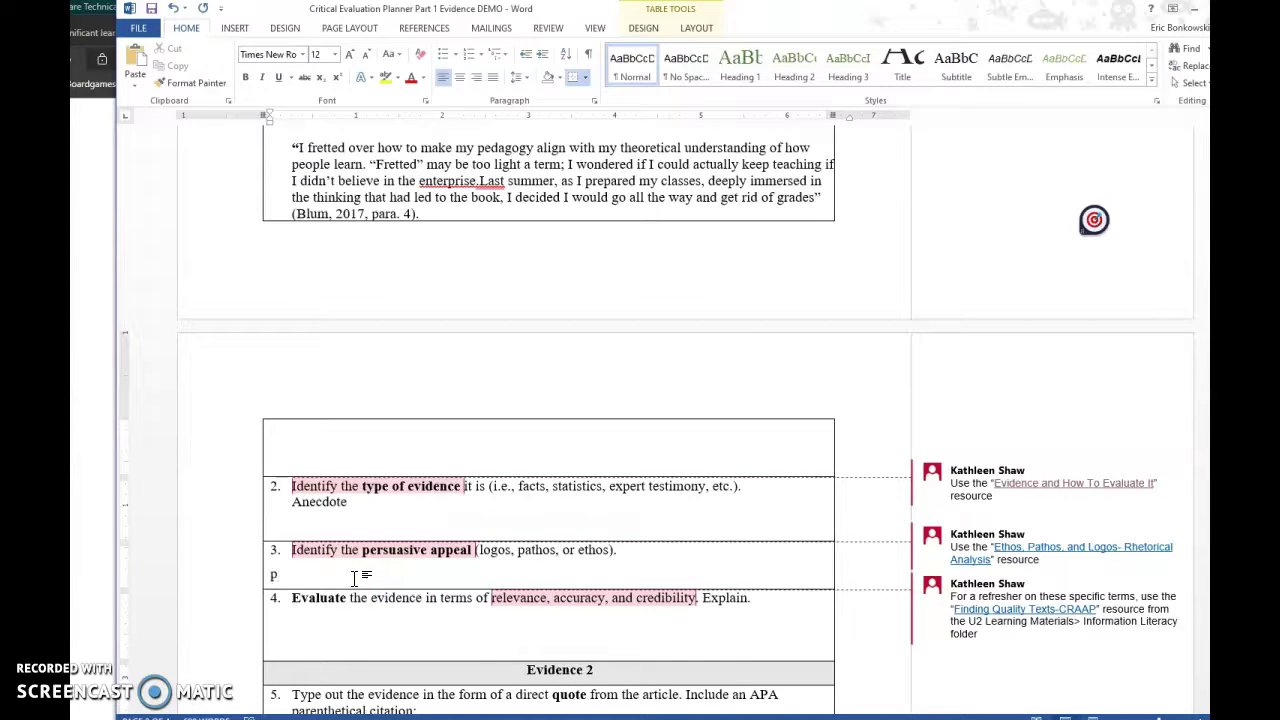
left_click(271, 573)
left_click(274, 606)
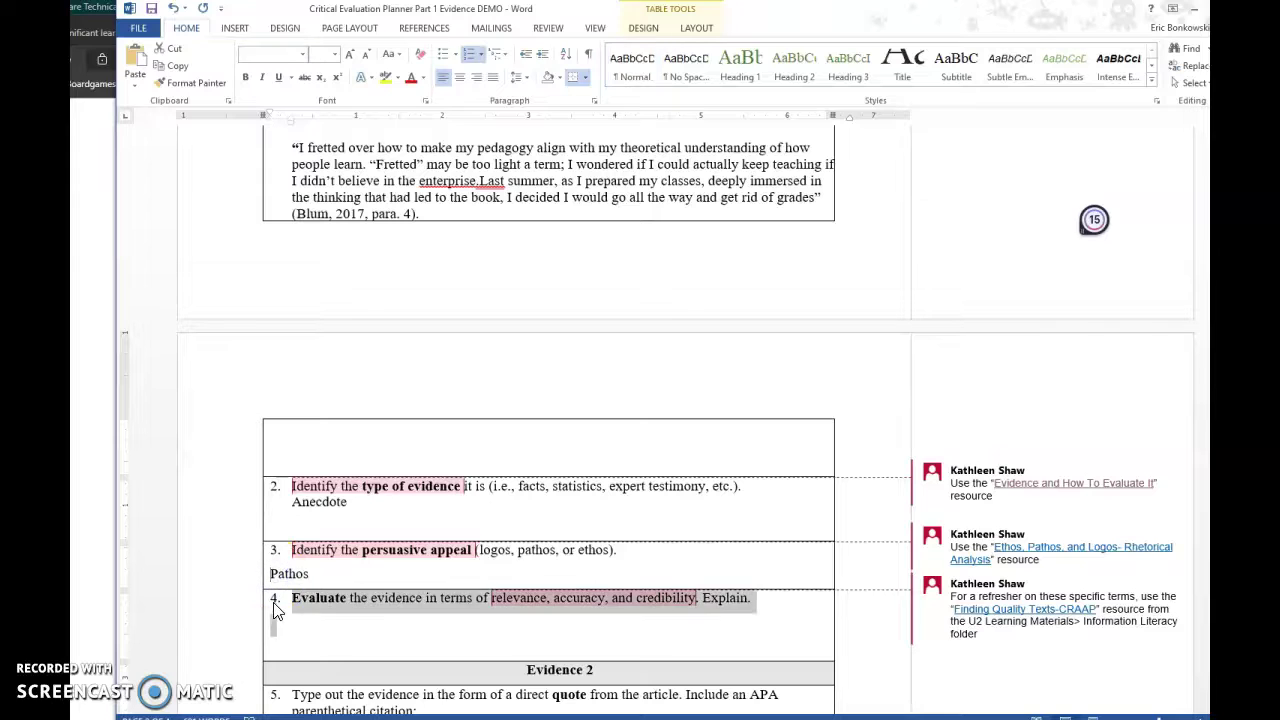
left_click(265, 572)
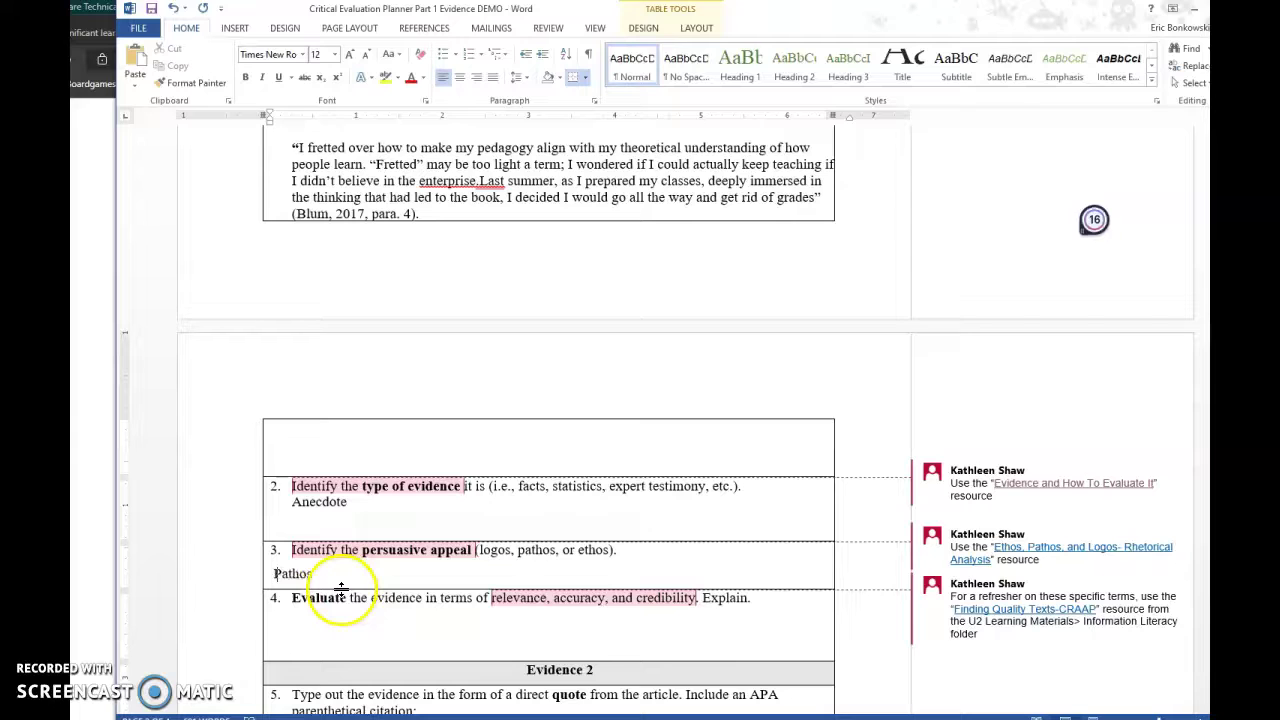
key("BackSpace")
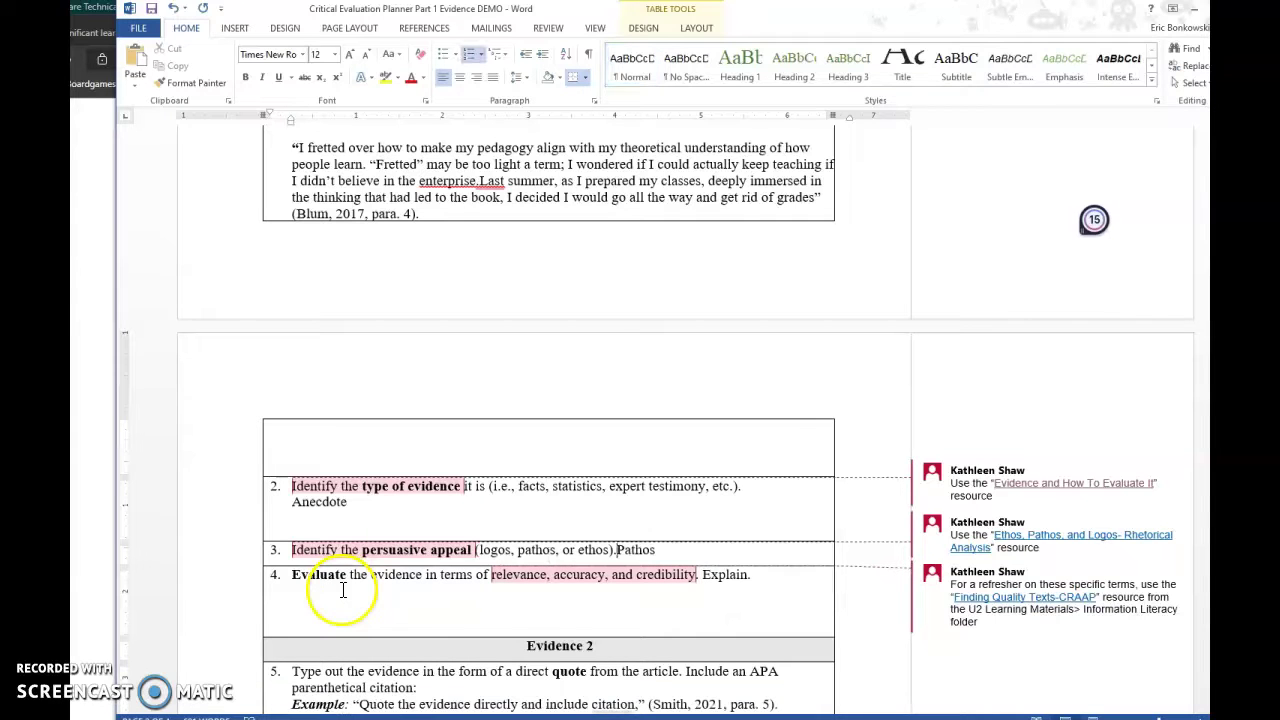
key("Return")
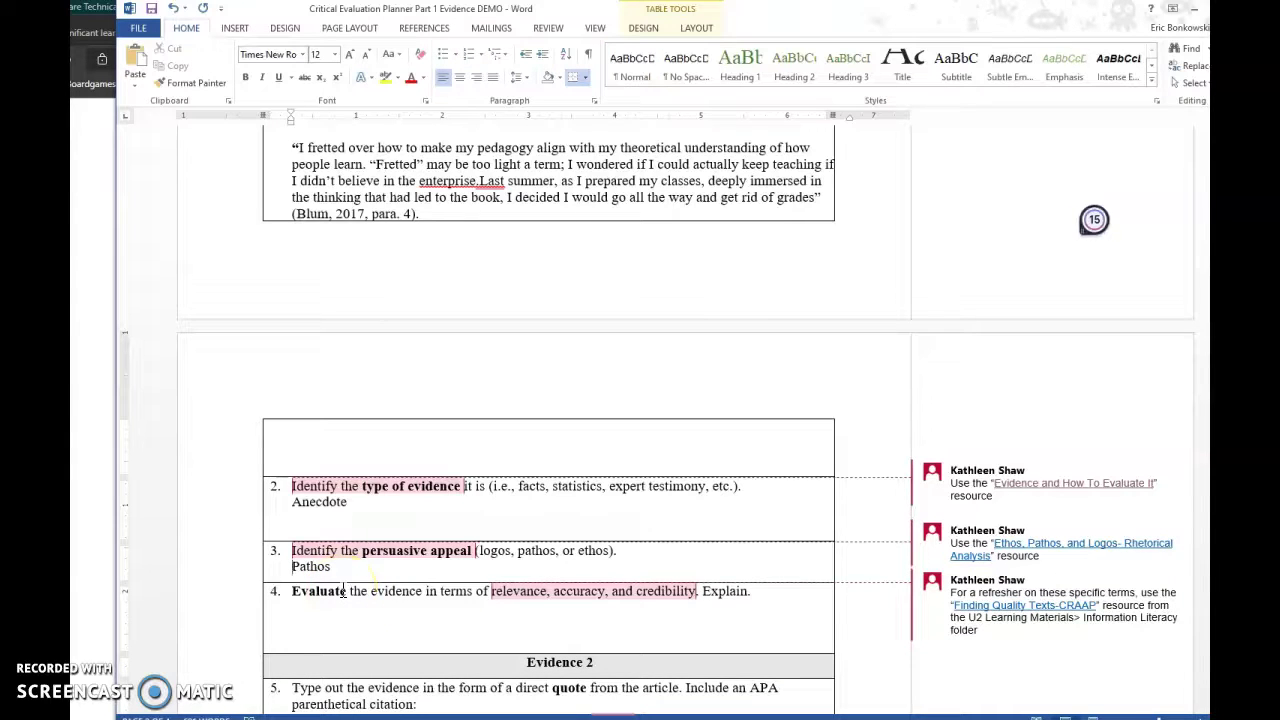
Enter the labels “Relevance-”, “Accuracy-” and “Credibility-” on separate lines under question 4 of Evidence 1
scroll(523, 623, "down", 2)
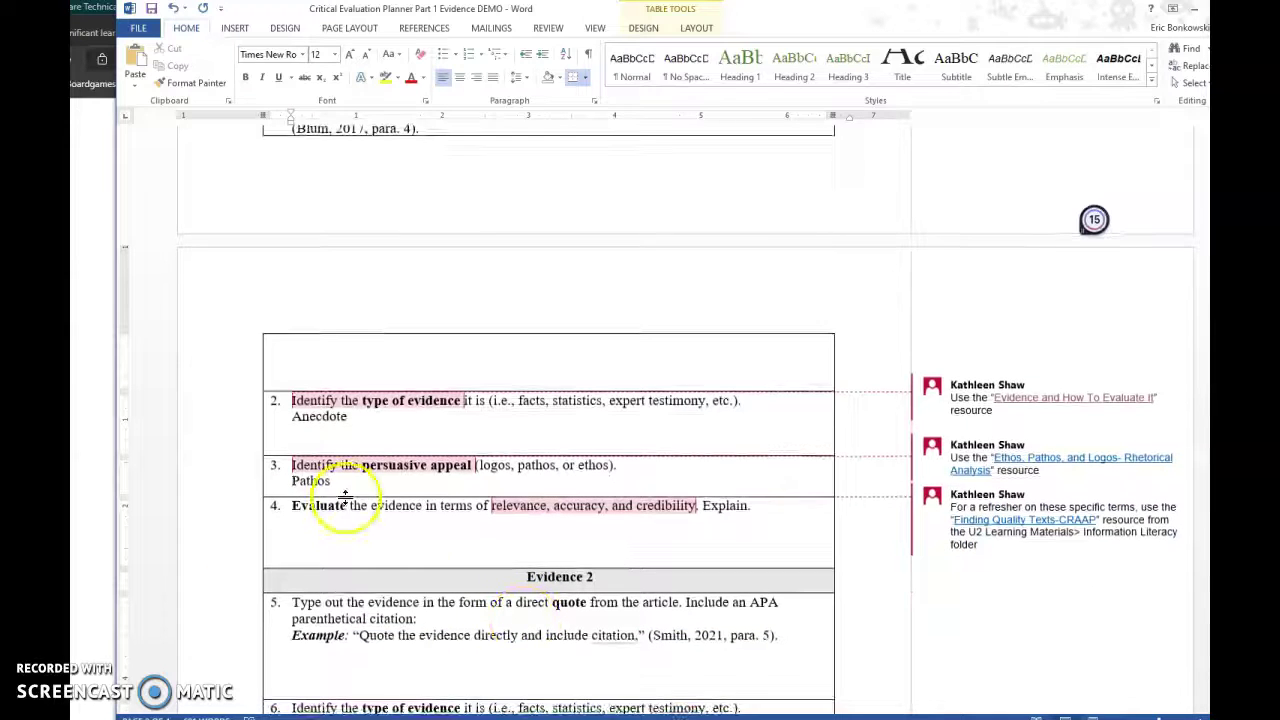
left_click(331, 526)
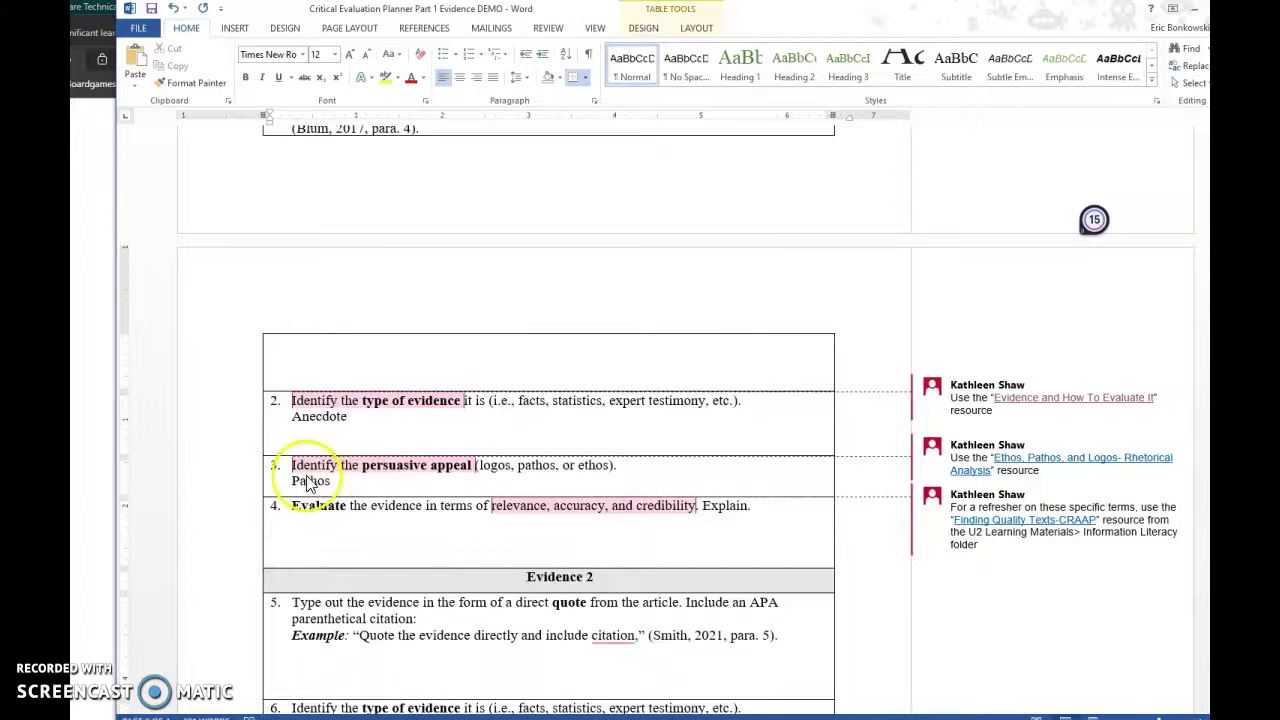
scroll(455, 528, "up", 4)
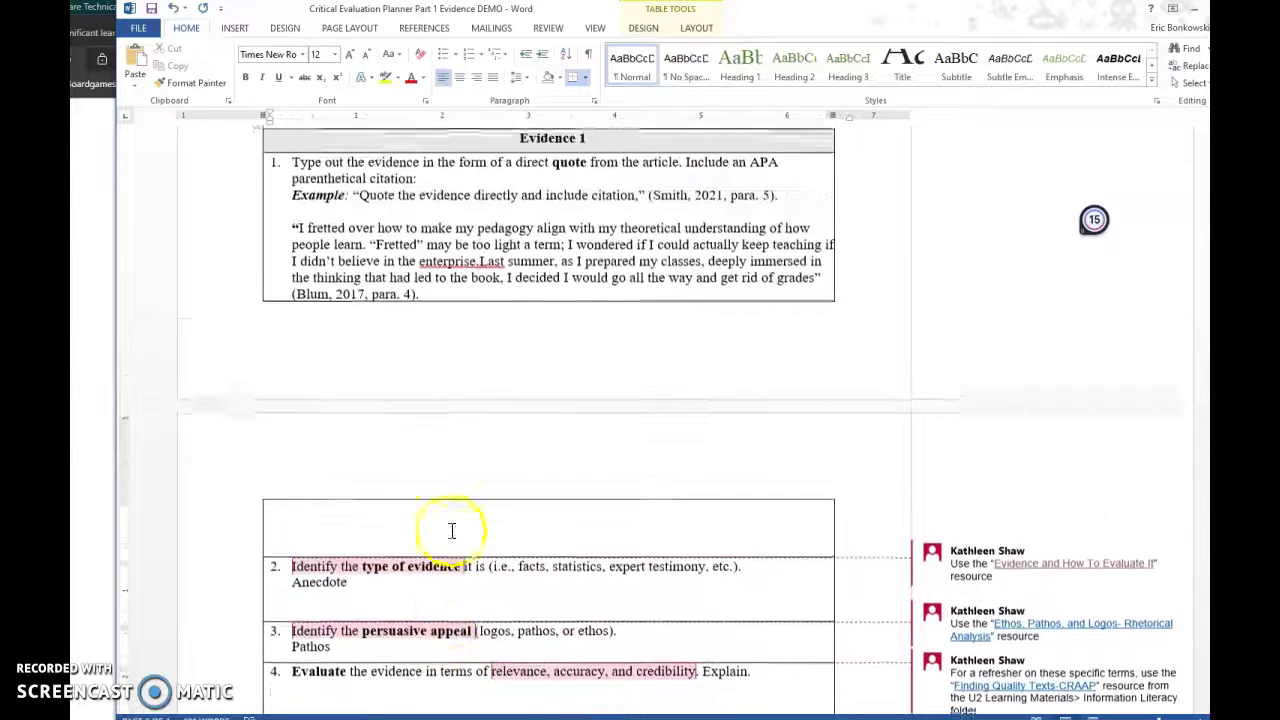
scroll(429, 551, "down", 3)
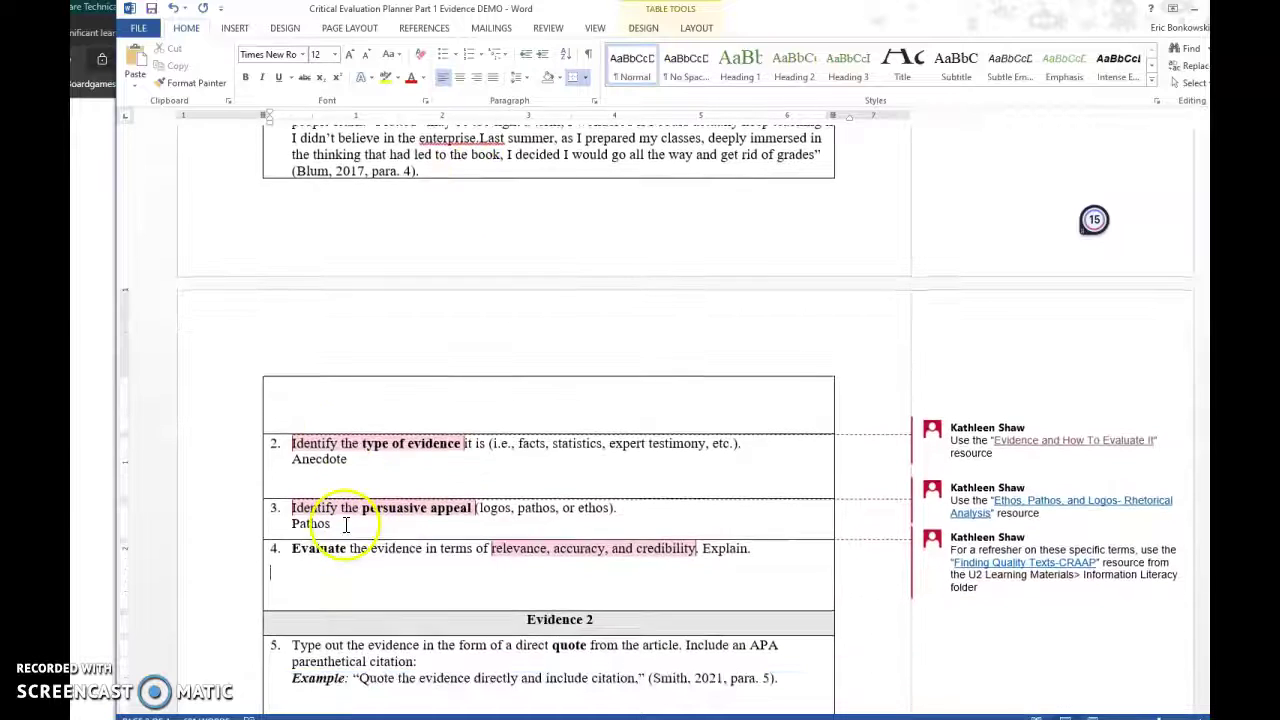
scroll(305, 561, "down", 2)
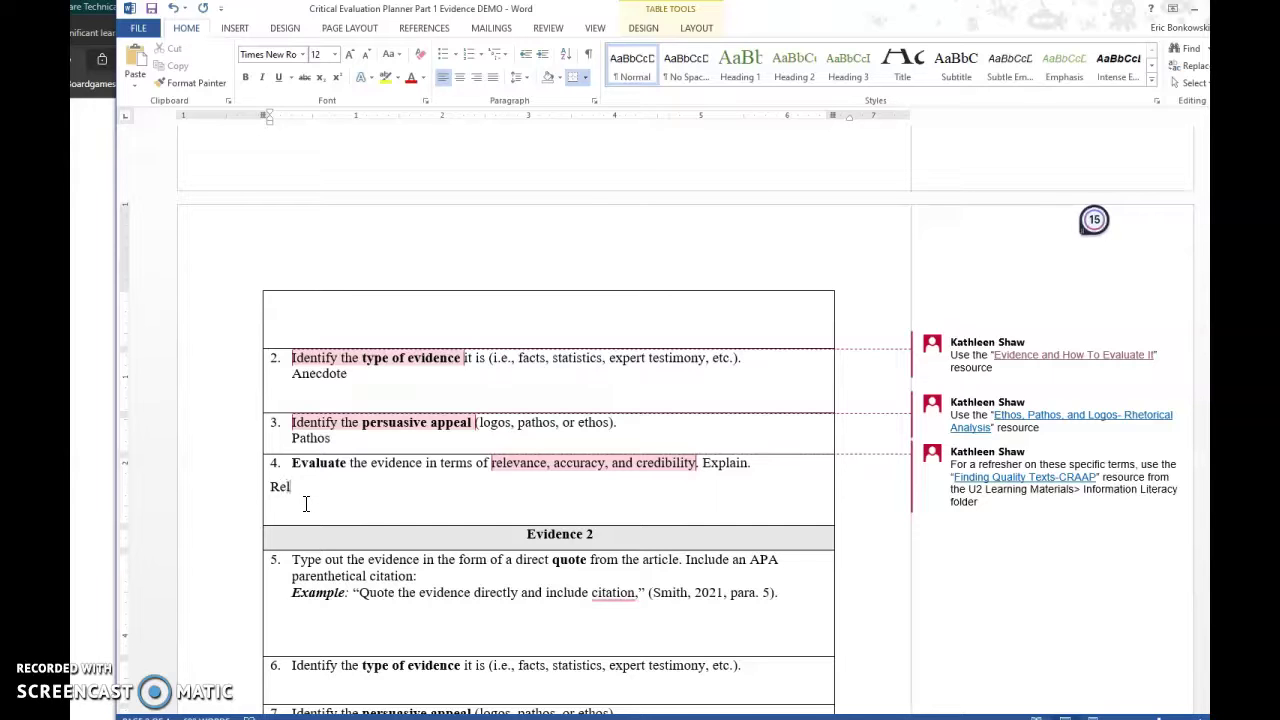
type("vance")
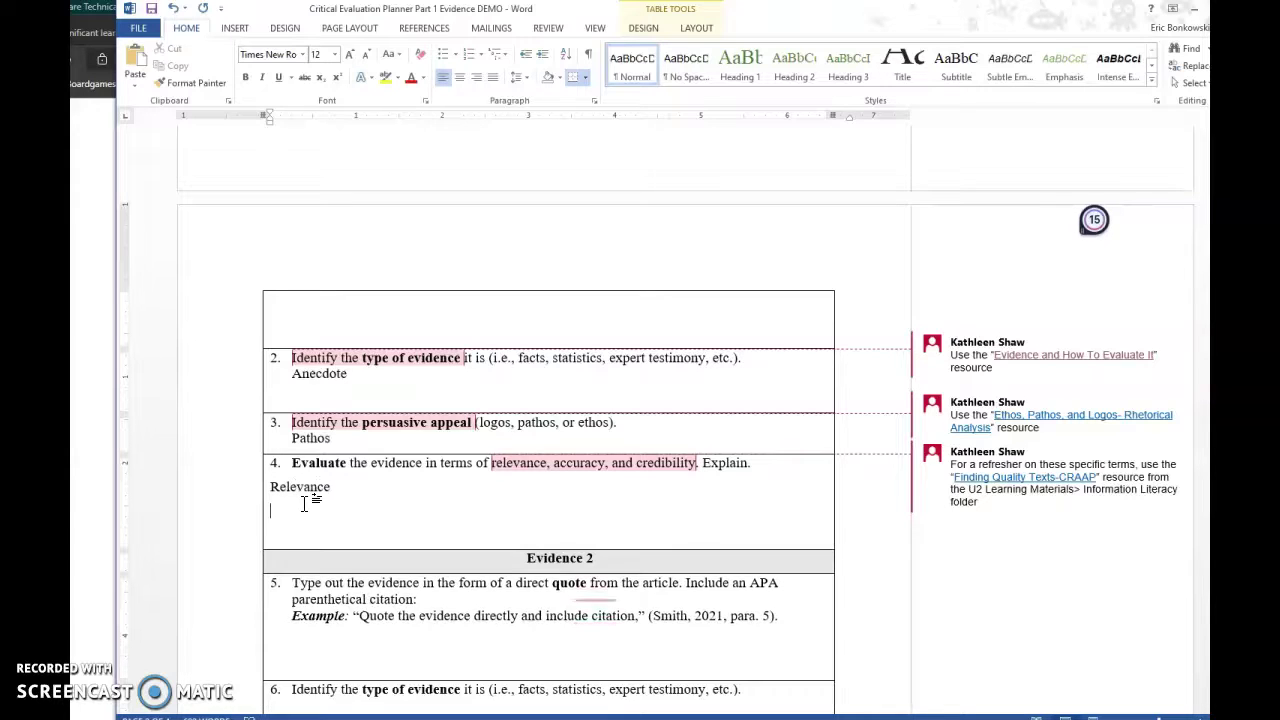
type("-")
key("Return")
type("Accuracy-")
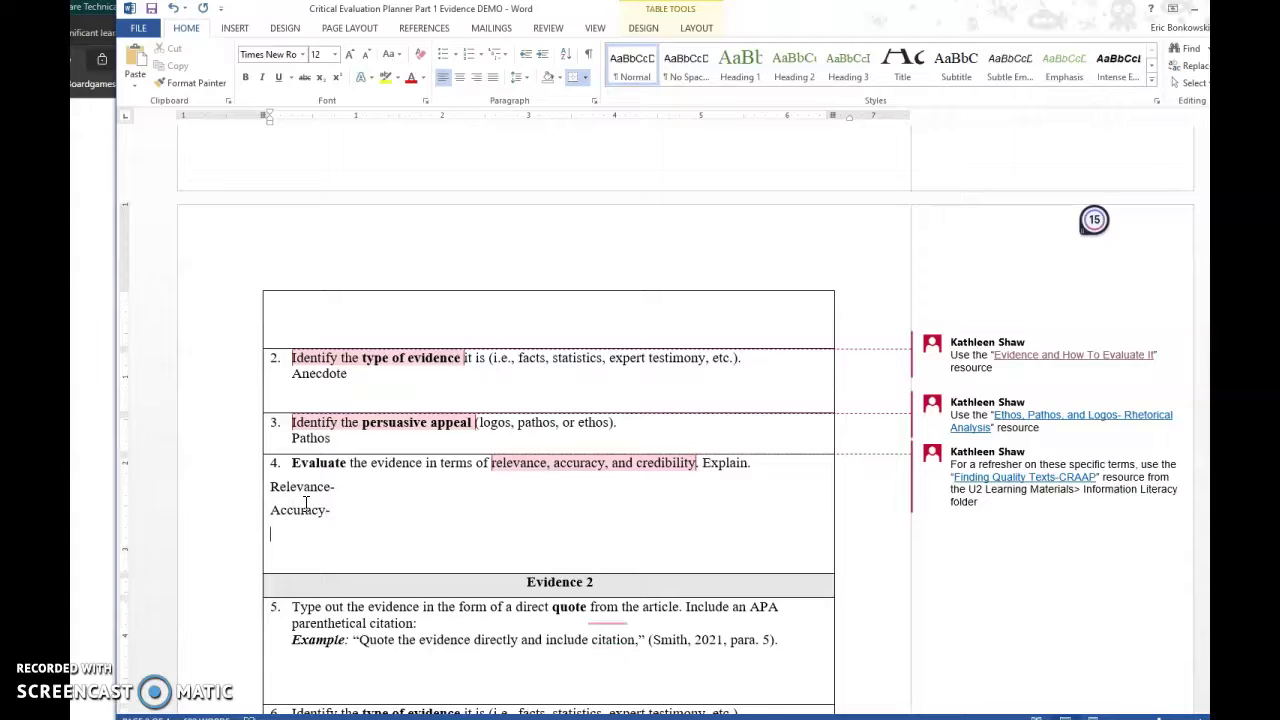
key("Return")
type("Credibility-")
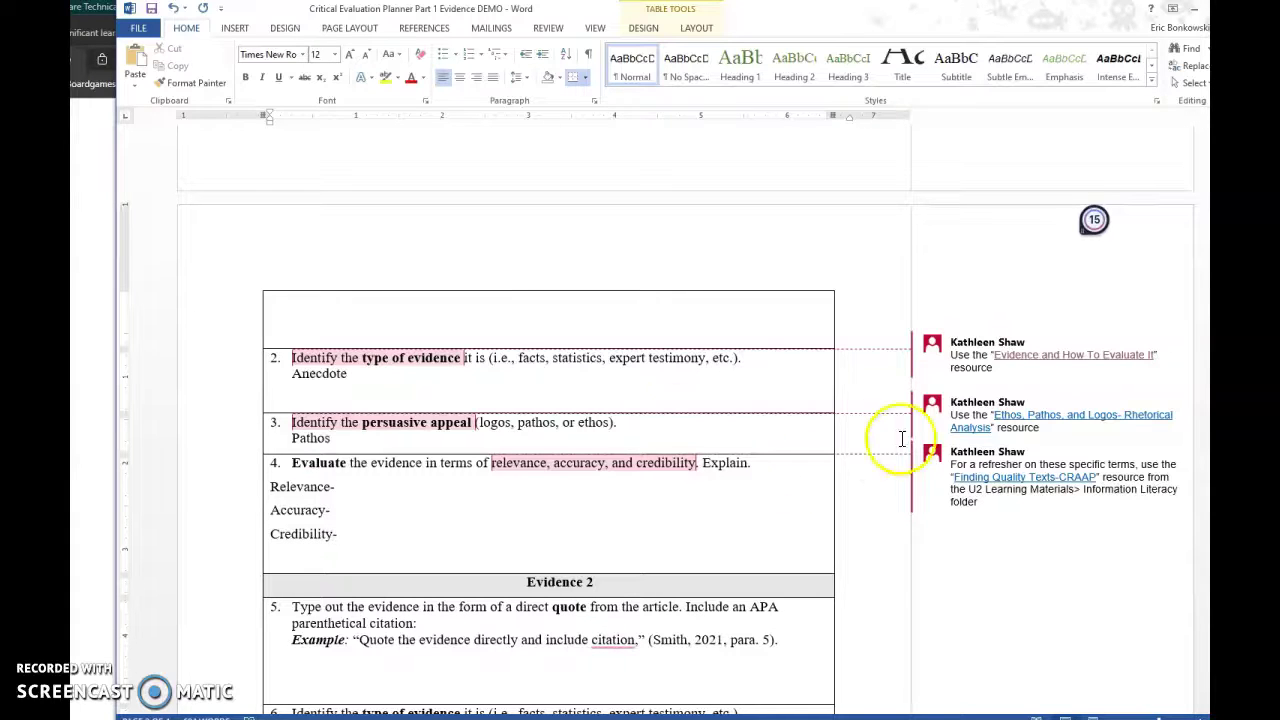
Open the “Finding Quality Texts-CRAAP” resource linked in the comment on question 4
left_click(1050, 483)
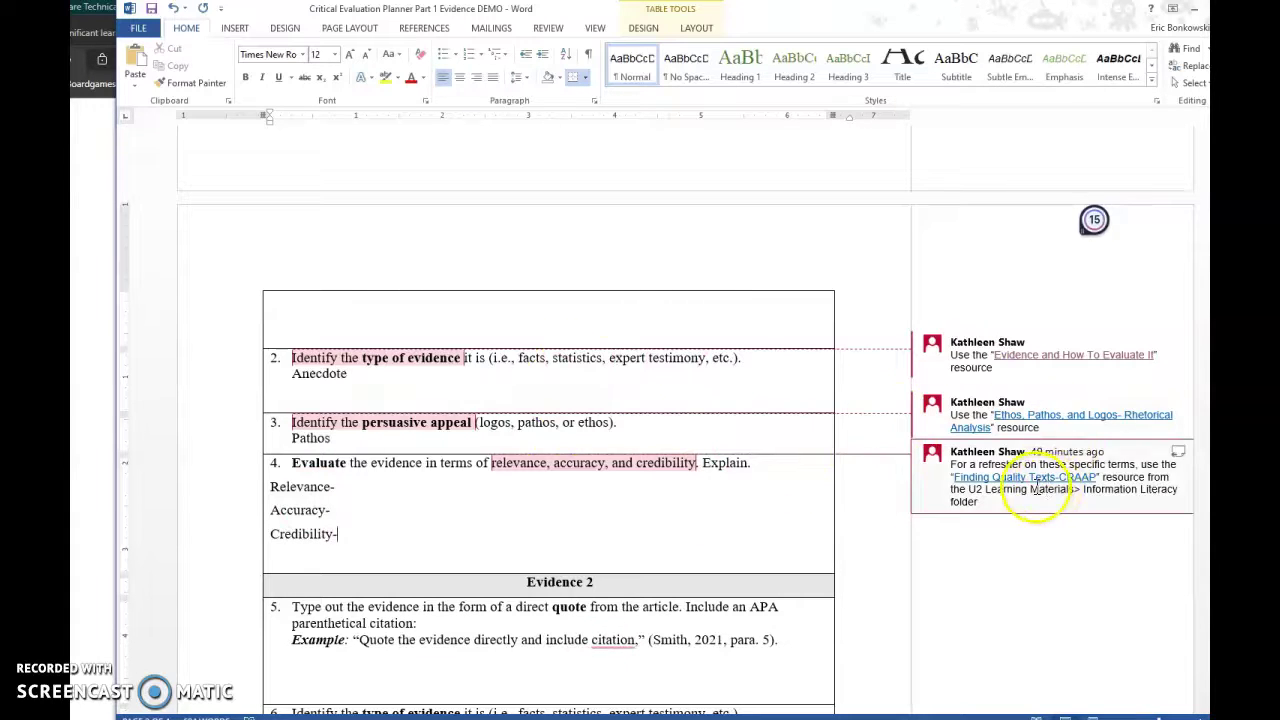
left_click(1021, 421)
left_click(1010, 478)
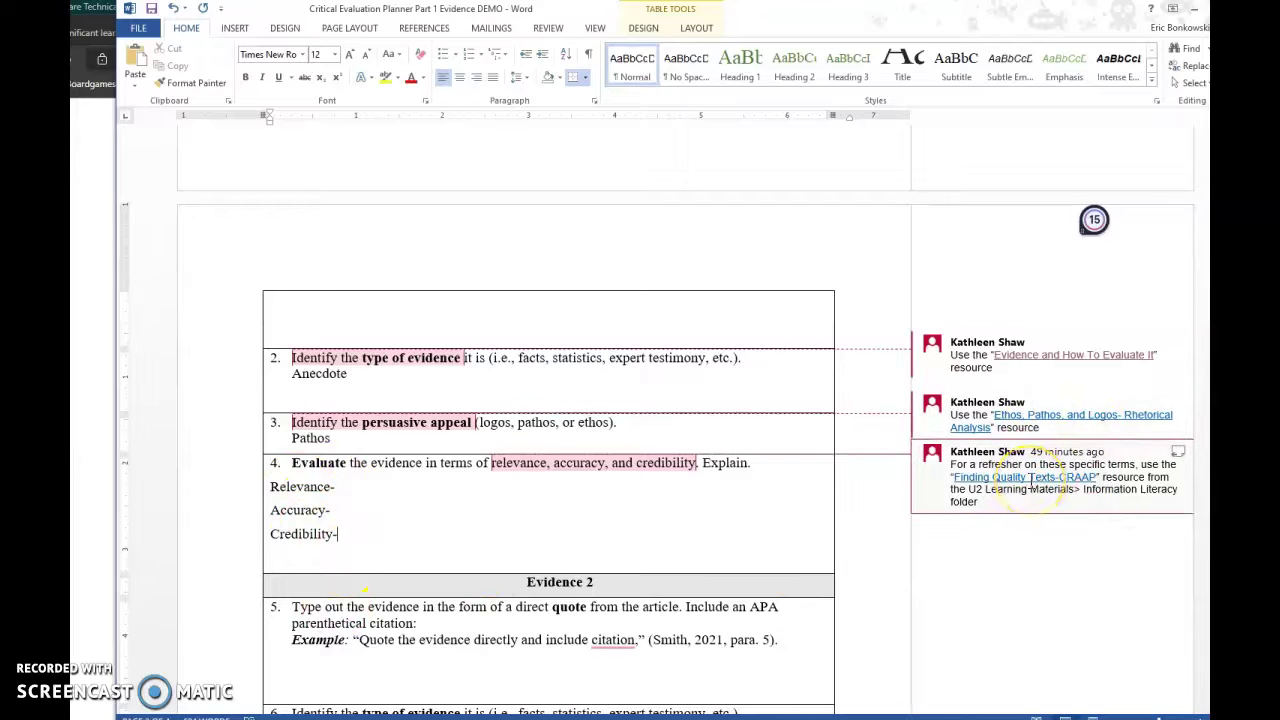
left_click(400, 420)
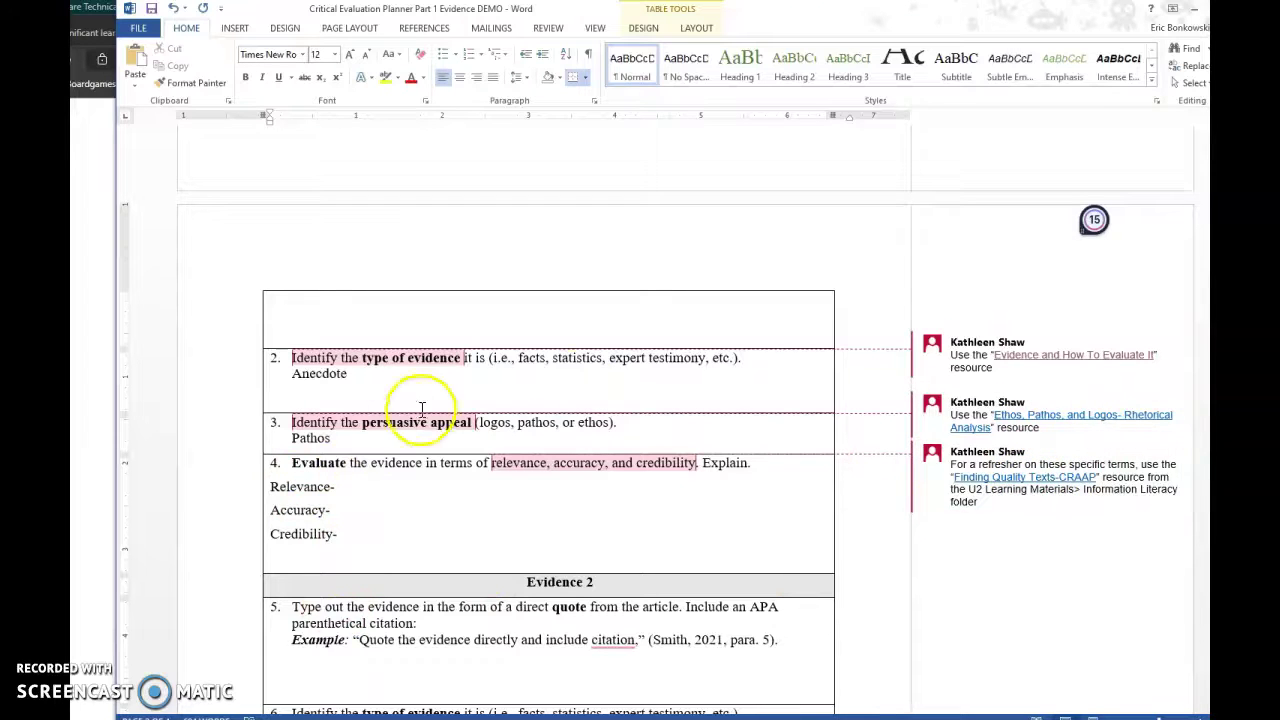
left_click(500, 430)
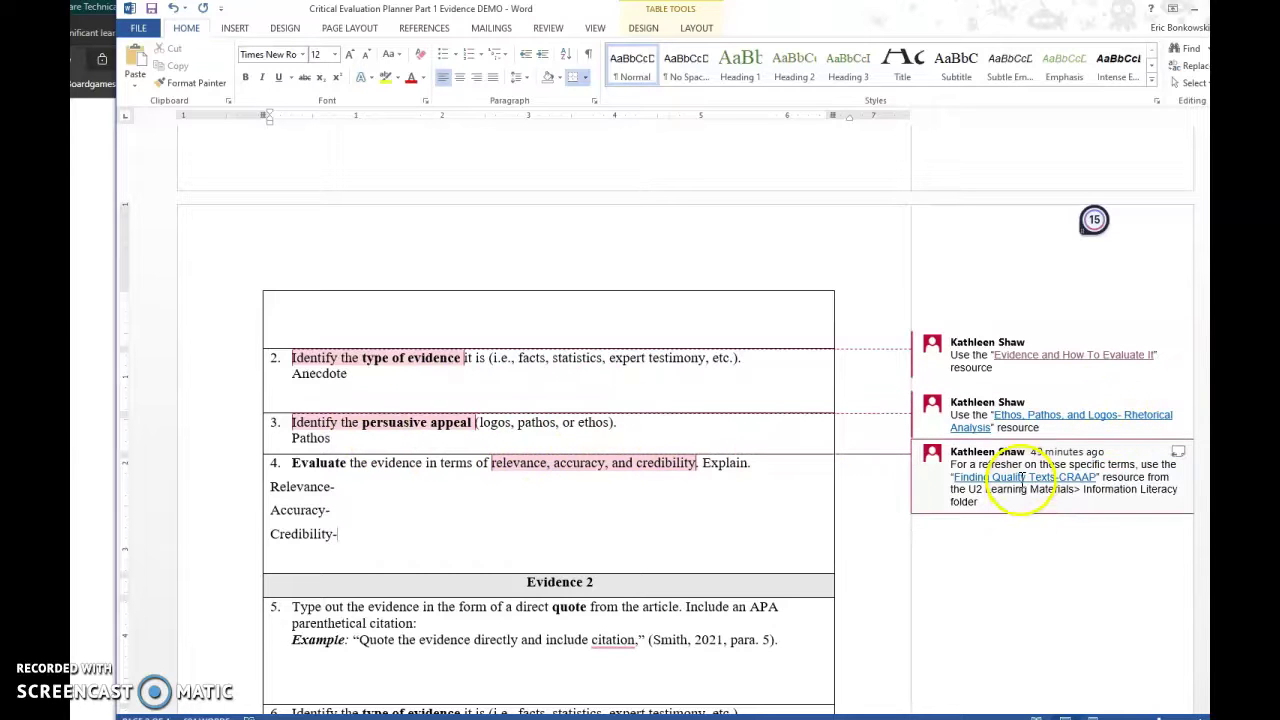
left_click(1020, 477)
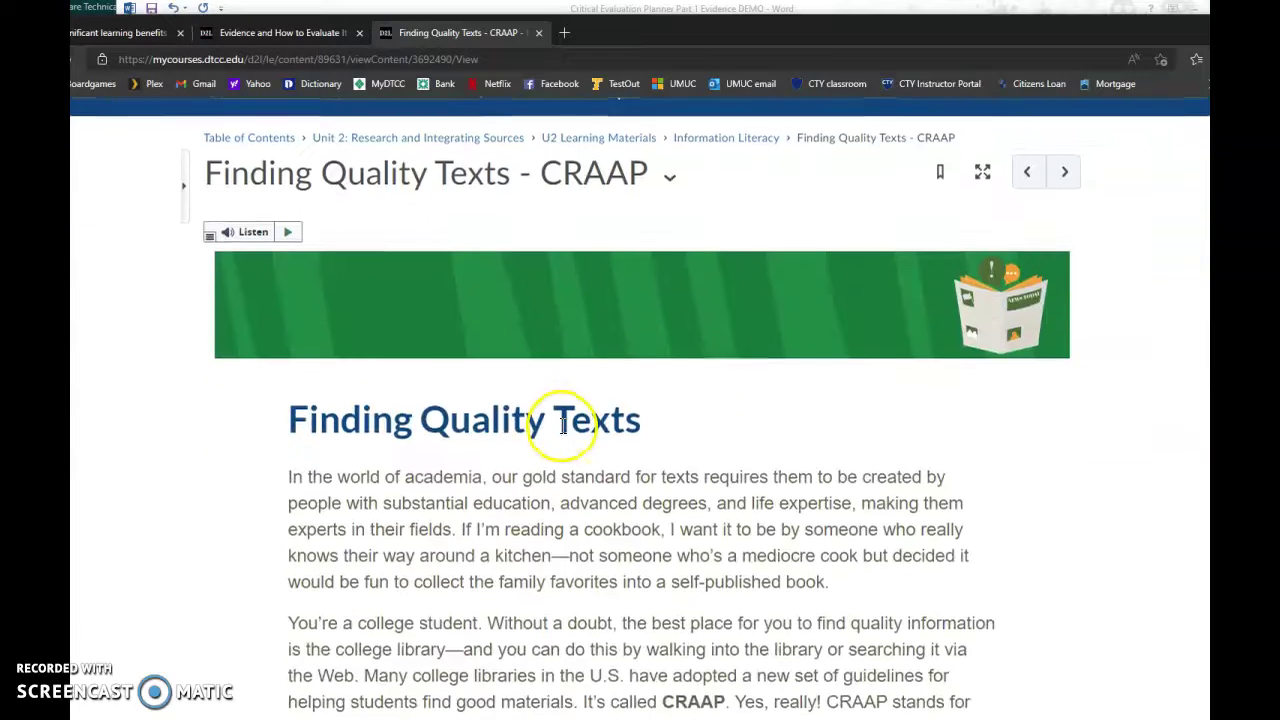
Examine the CRAAP chart's criteria from currency to purpose, shifting the browser window down to compare them with question 4 in the Word planner
scroll(557, 425, "down", 8)
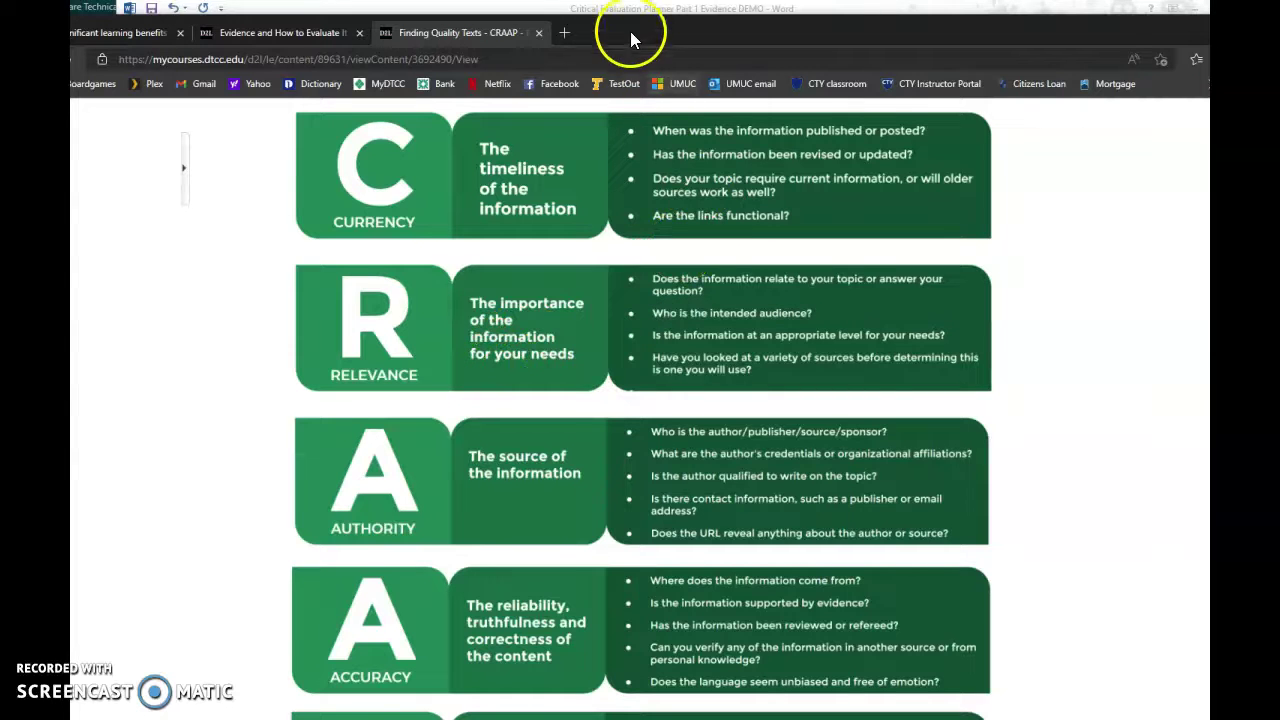
left_click_drag(640, 40, 670, 574)
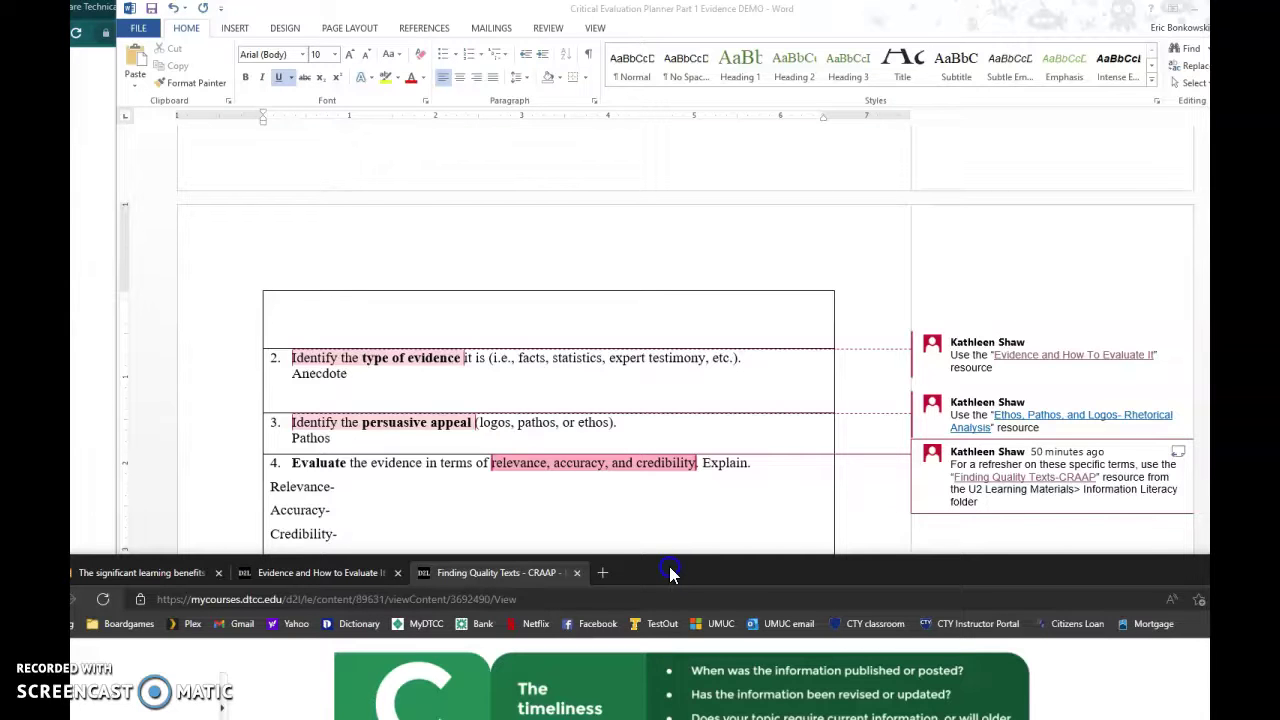
mouse_move(669, 568)
left_mouse_down()
mouse_move(668, 546)
mouse_move(674, 575)
left_mouse_up()
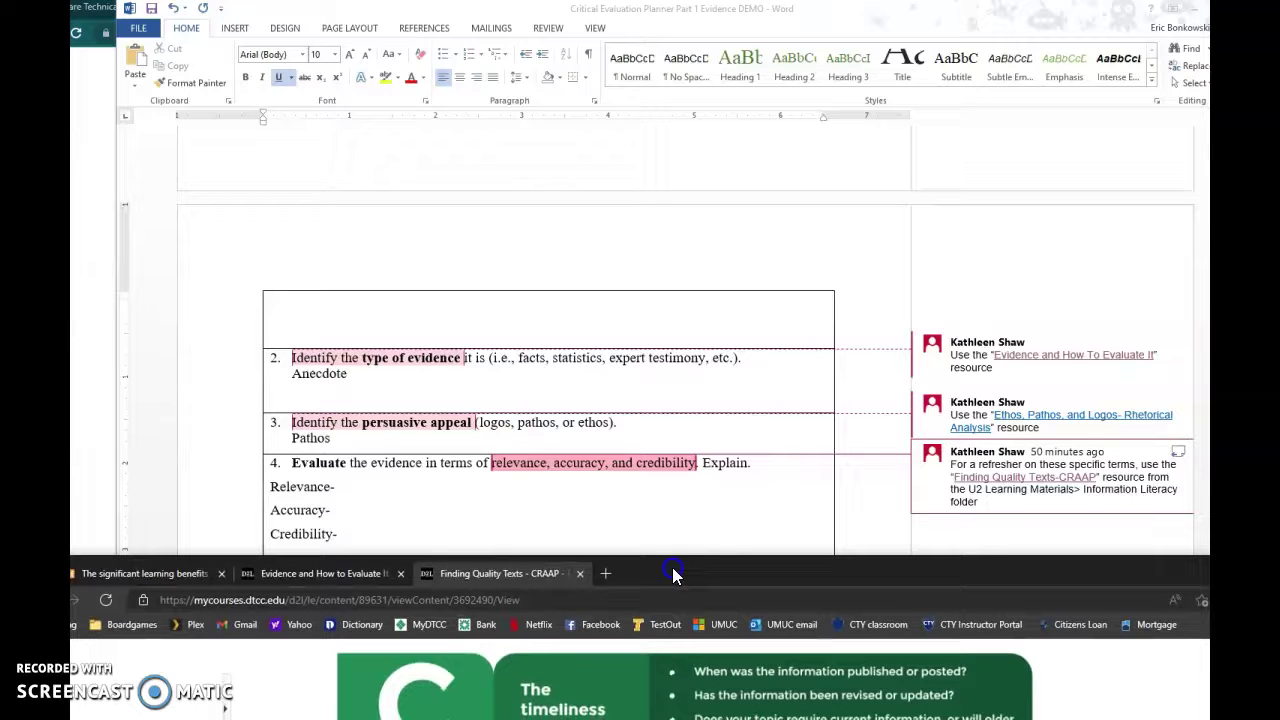
left_click_drag(673, 574, 697, 226)
scroll(617, 587, "down", 1)
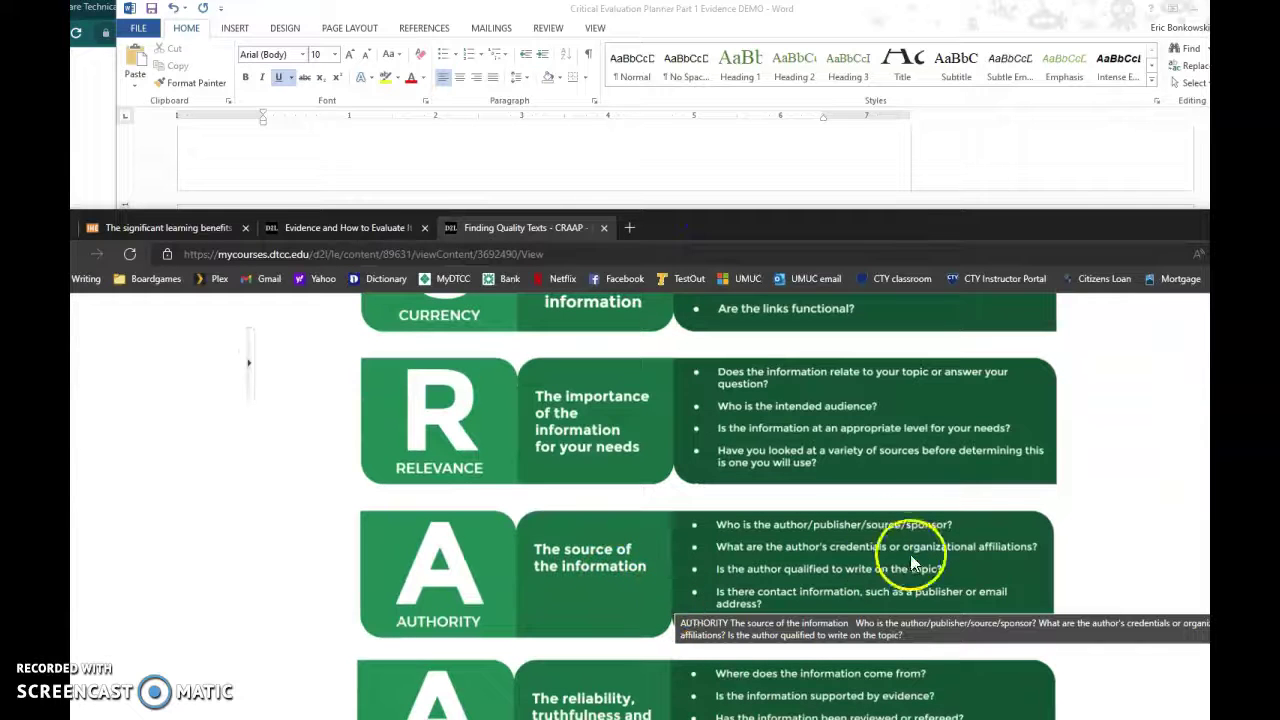
scroll(597, 562, "down", 3)
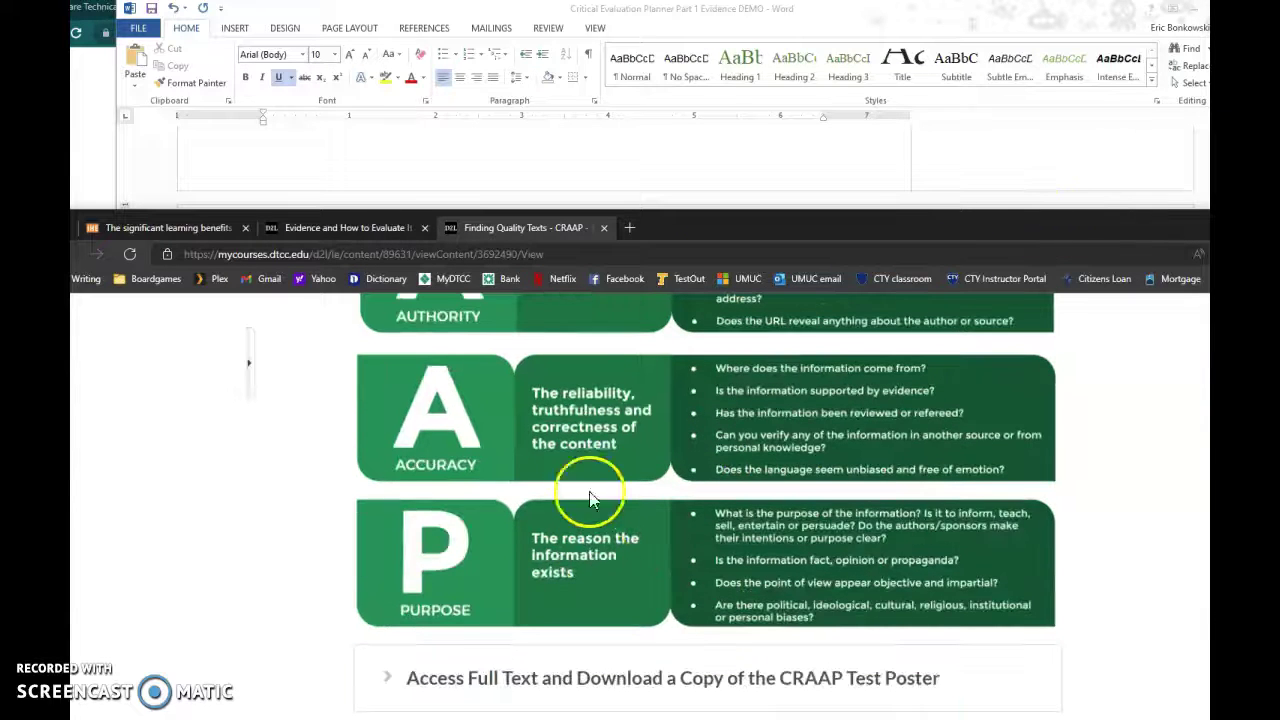